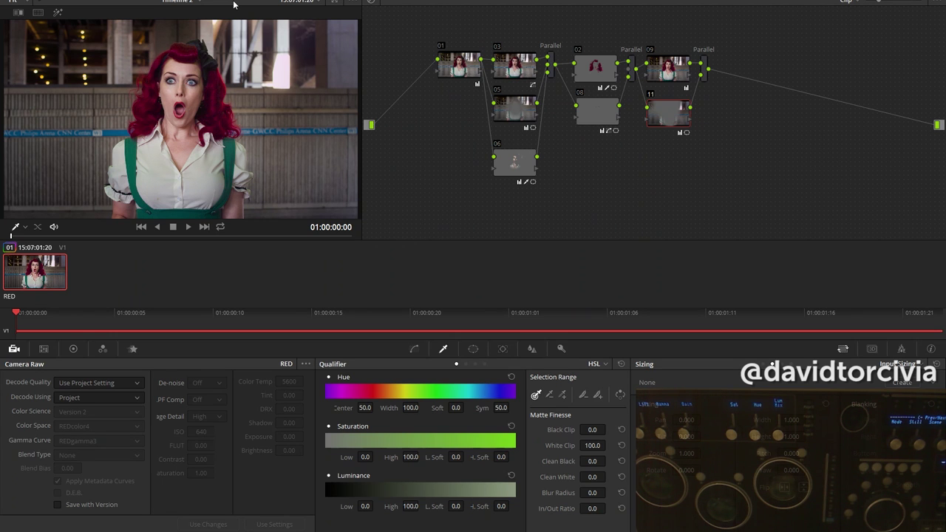
# - View the graded shot full screen, then go back to the regular grading layout
pyautogui.hotkey('shift', 'f')
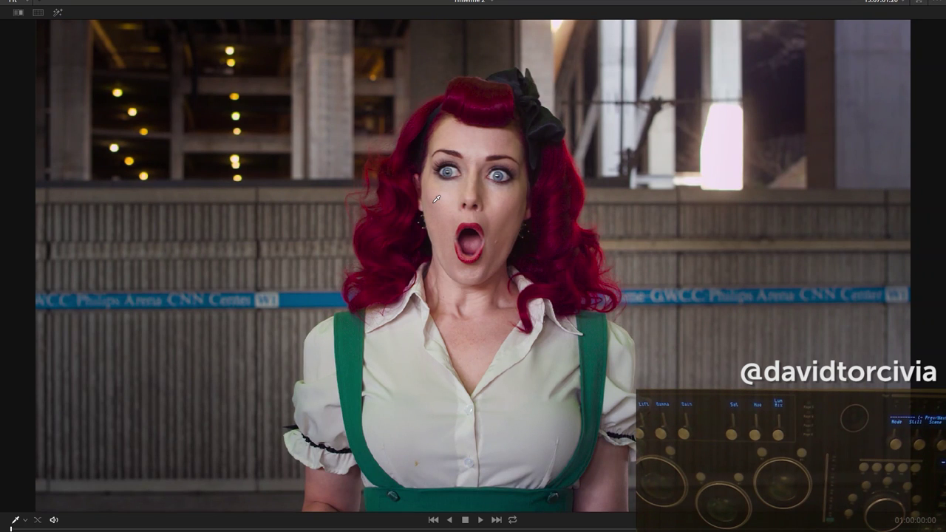
pyautogui.hotkey('shift', 'f')
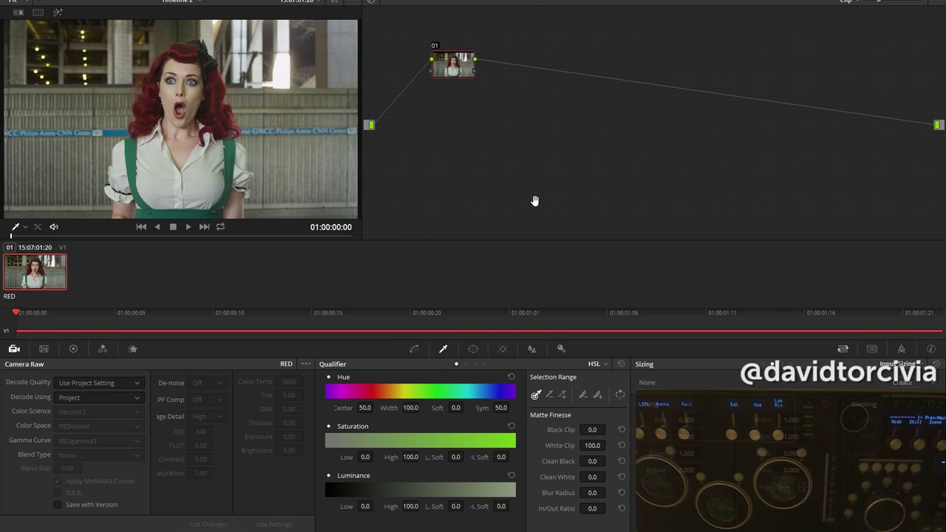
# - Review the ungraded single-node shot full screen, then exit back to the Color page layout
pyautogui.hotkey('shift', 'f')
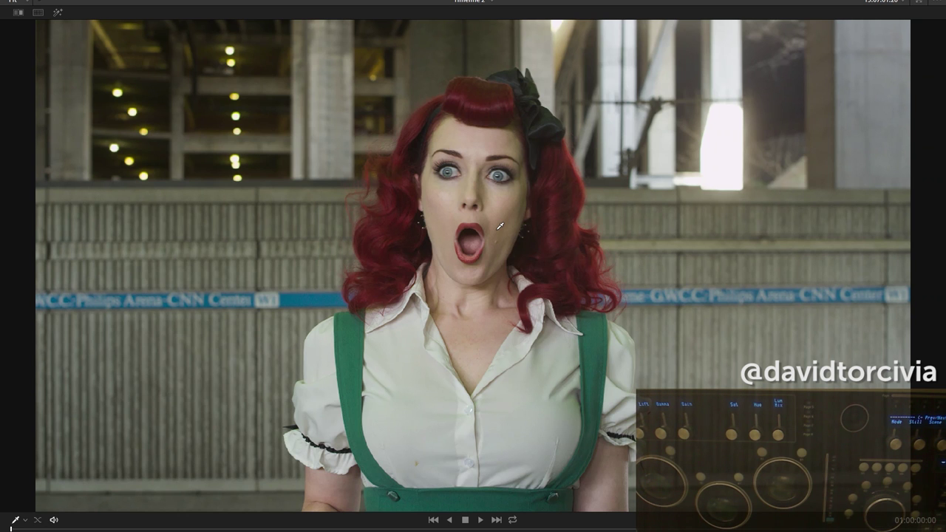
pyautogui.hotkey('shift', 'f')
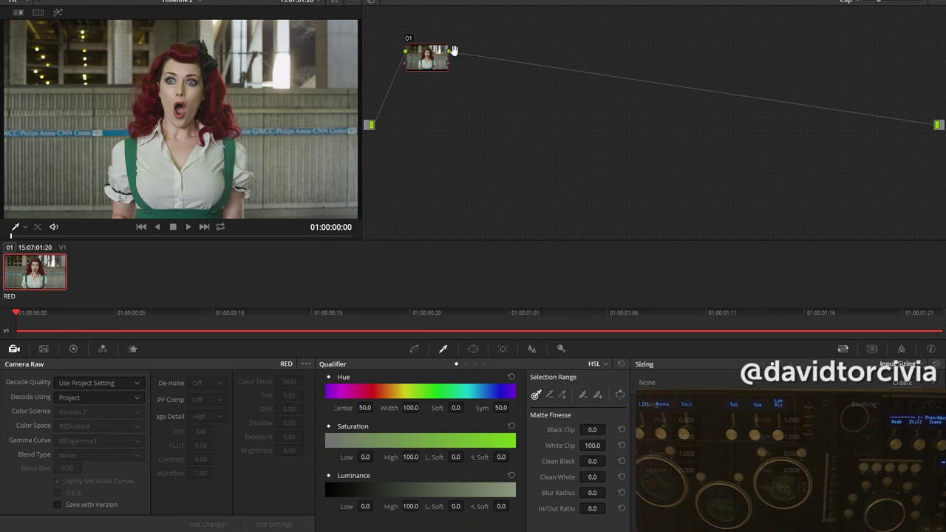
# - Reset all grades and nodes to a single node 01, comparing against the original with Shift+D
pyautogui.moveTo(437, 62); pyautogui.dragTo(434, 62)
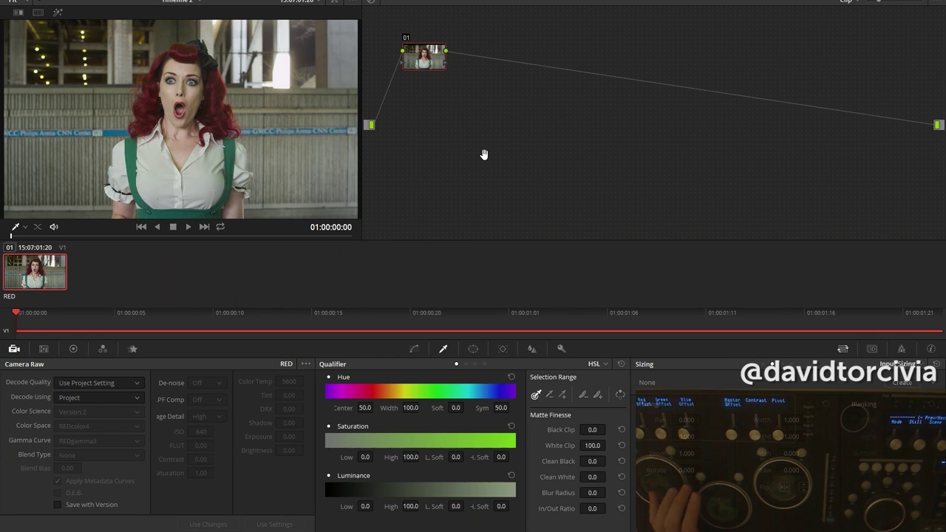
pyautogui.click(502, 113)
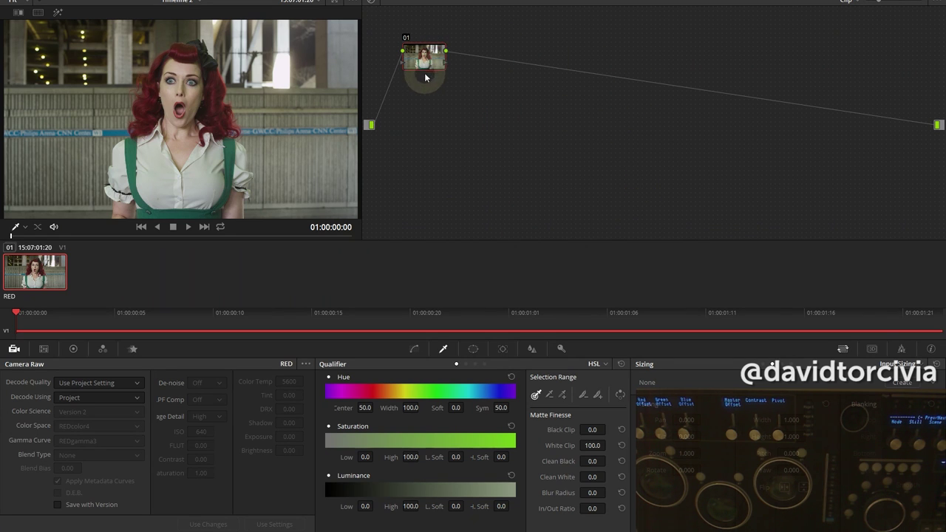
pyautogui.rightClick(467, 101)
pyautogui.click(495, 108)
pyautogui.moveTo(473, 65); pyautogui.dragTo(416, 65)
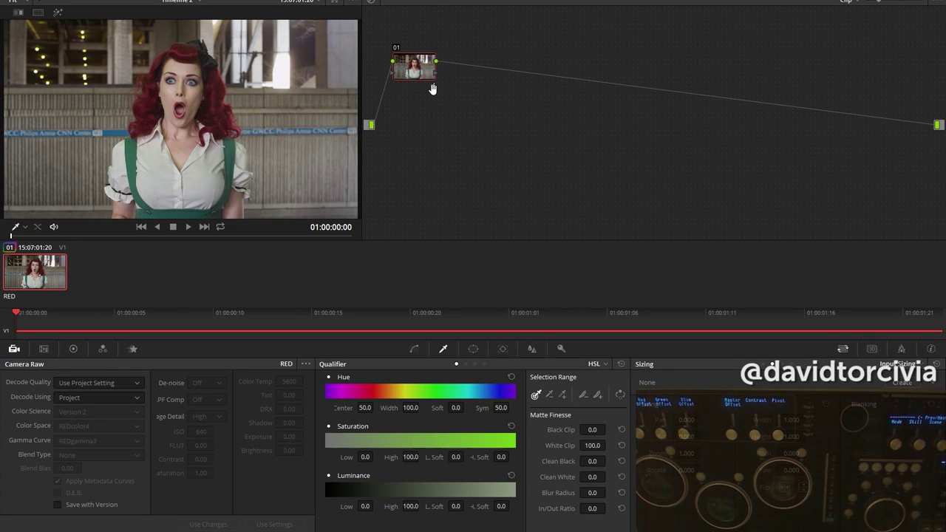
pyautogui.hotkey('shift', 'd')
pyautogui.hotkey('shift', 'd')
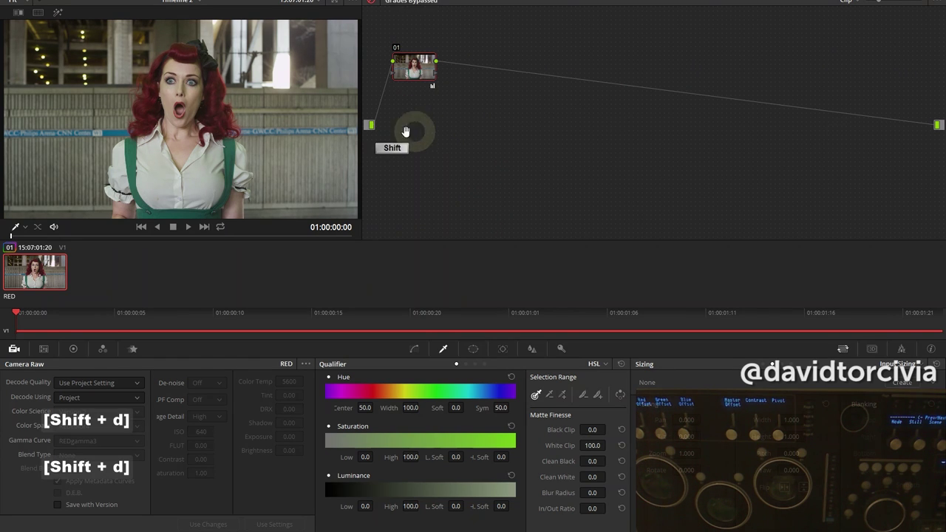
pyautogui.hotkey('shift', 'd')
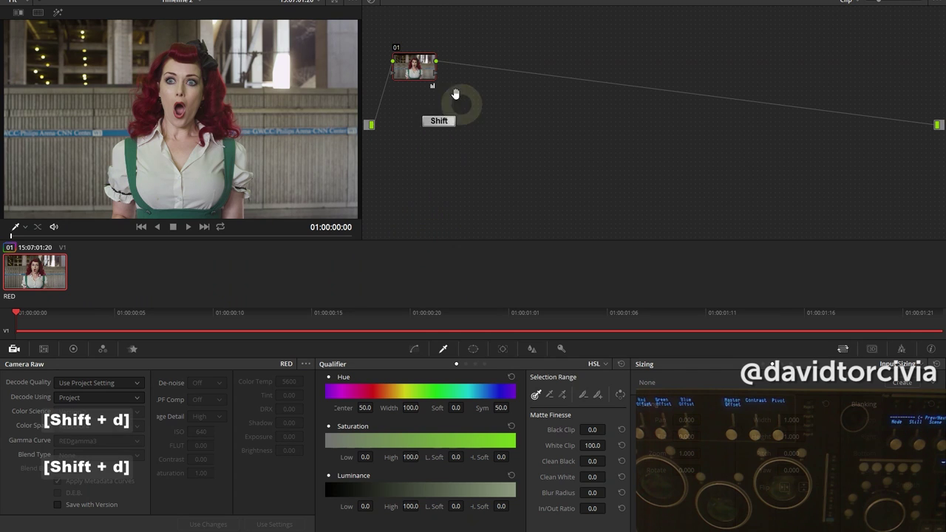
# - Apply a primary balance correction on node 01 and compare it full screen with grades bypassed
pyautogui.click(413, 71)
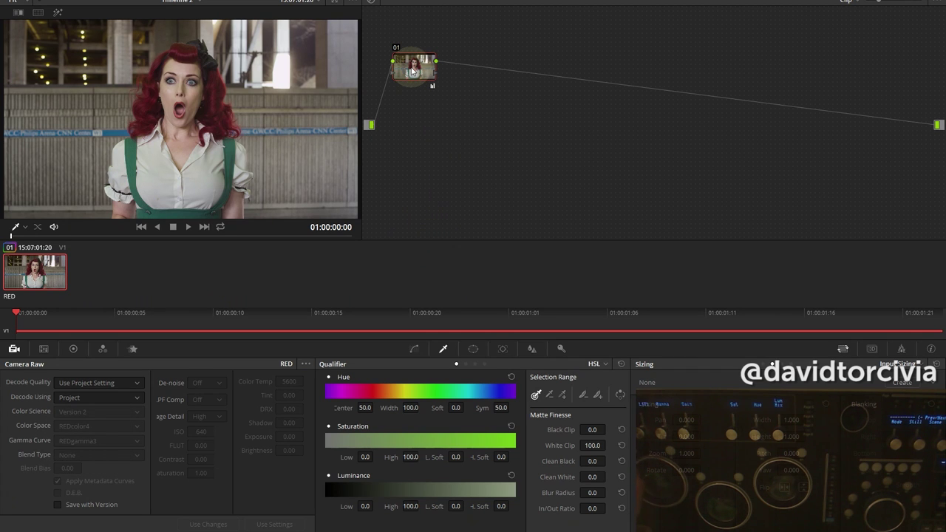
pyautogui.moveTo(410, 76)
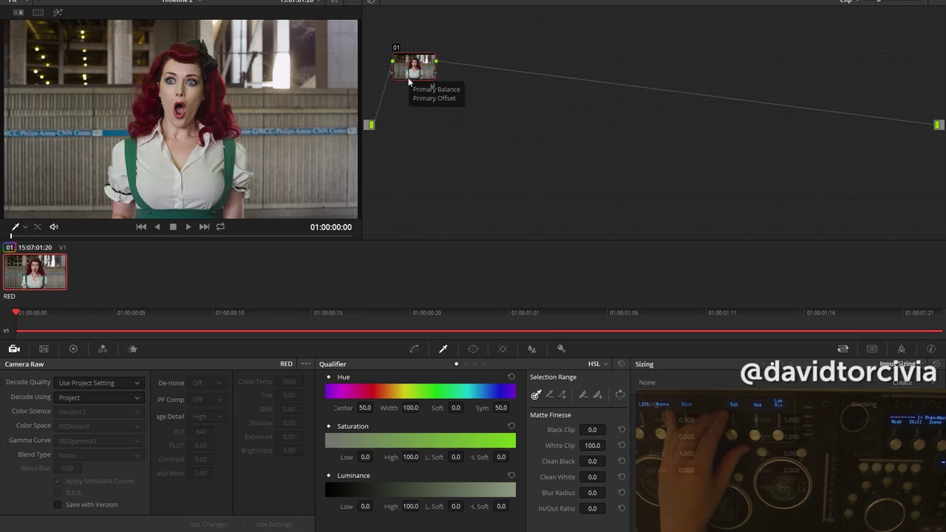
pyautogui.click(412, 92)
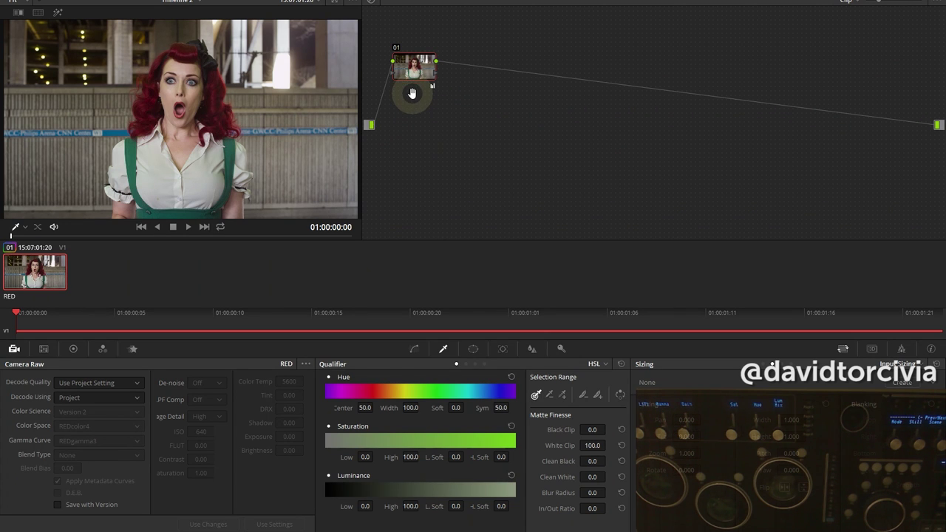
pyautogui.hotkey('shift', 'f')
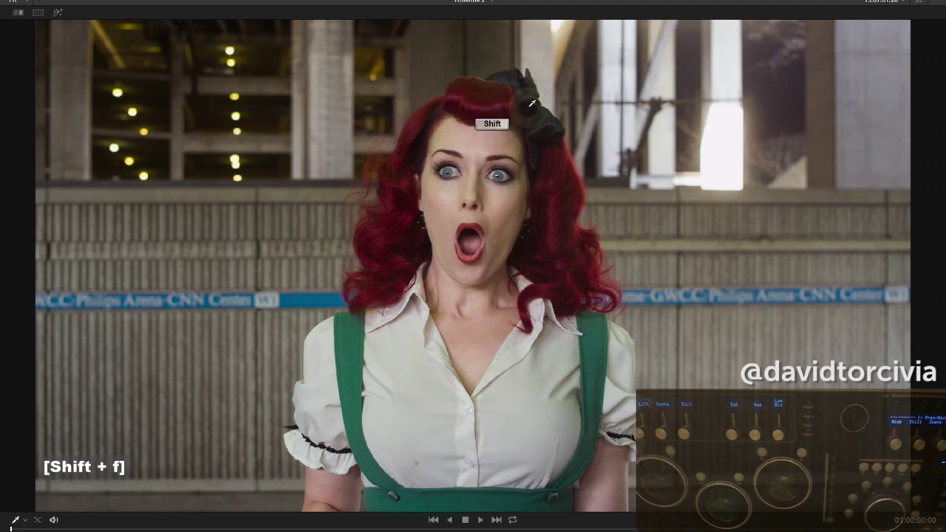
pyautogui.hotkey('shift', 'd')
pyautogui.hotkey('shift', 'd')
pyautogui.hotkey('shift', 'd')
pyautogui.hotkey('shift', 'd')
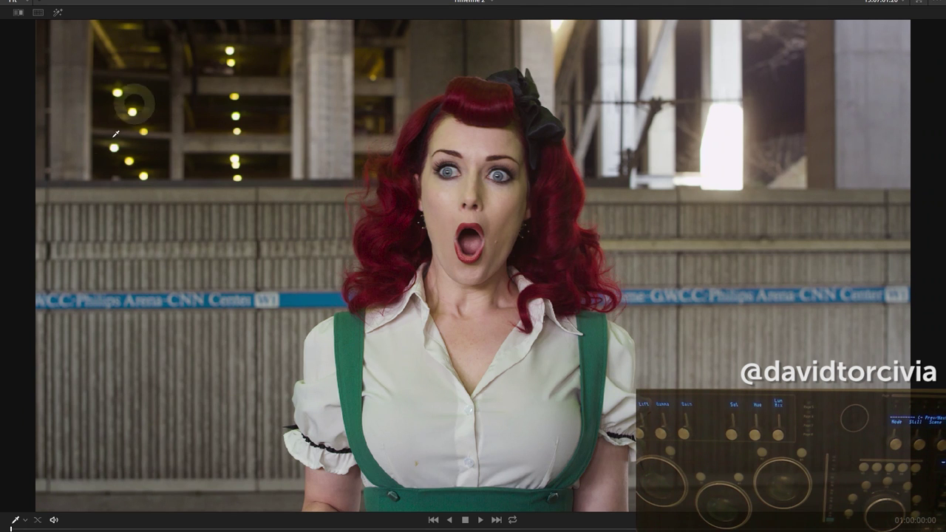
# - Add serial node 02 with a Hue vs Hue curve sampled from the hair, rotating it slightly
pyautogui.hotkey('shift', 'f')
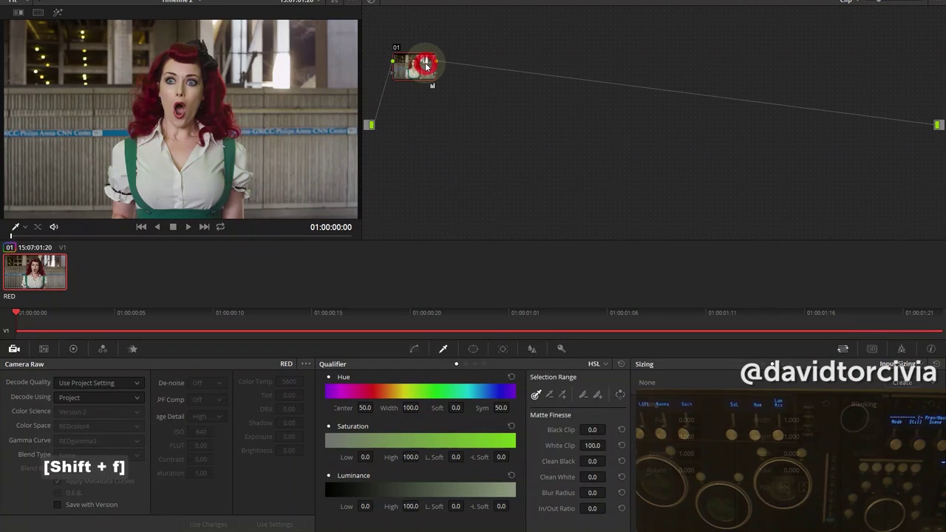
pyautogui.hotkey('alt', 's')
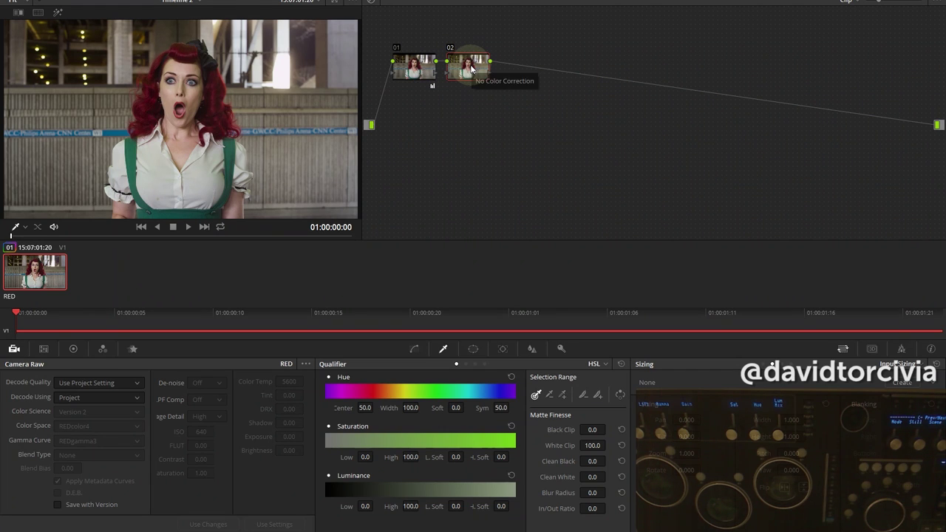
pyautogui.click(414, 348)
pyautogui.click(455, 363)
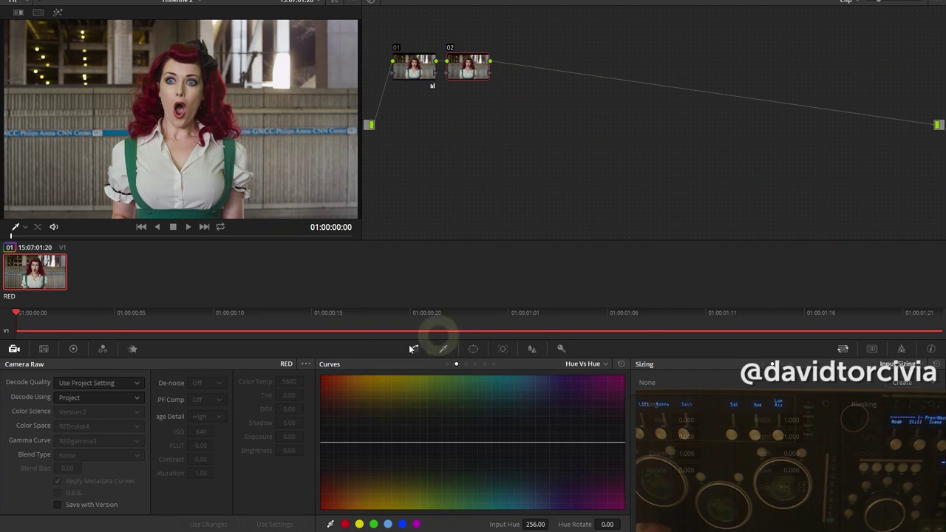
pyautogui.click(201, 69)
pyautogui.moveTo(372, 447); pyautogui.dragTo(338, 445)
pyautogui.click(356, 442)
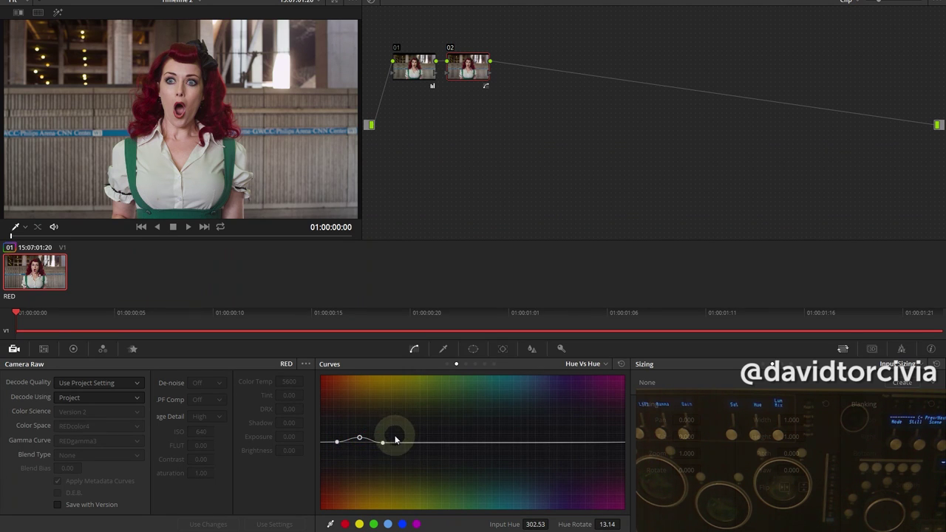
# - Compare the hair hue change full screen by toggling node 02, then try a purple shift and undo it
pyautogui.hotkey('shift', 'f')
pyautogui.hotkey('ctrl', 'd')
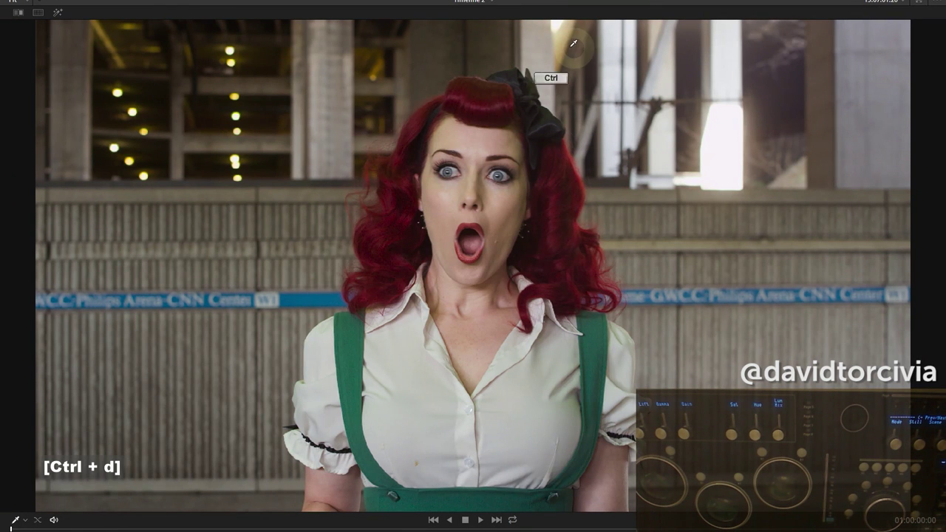
pyautogui.hotkey('ctrl', 'd')
pyautogui.hotkey('ctrl', 'd')
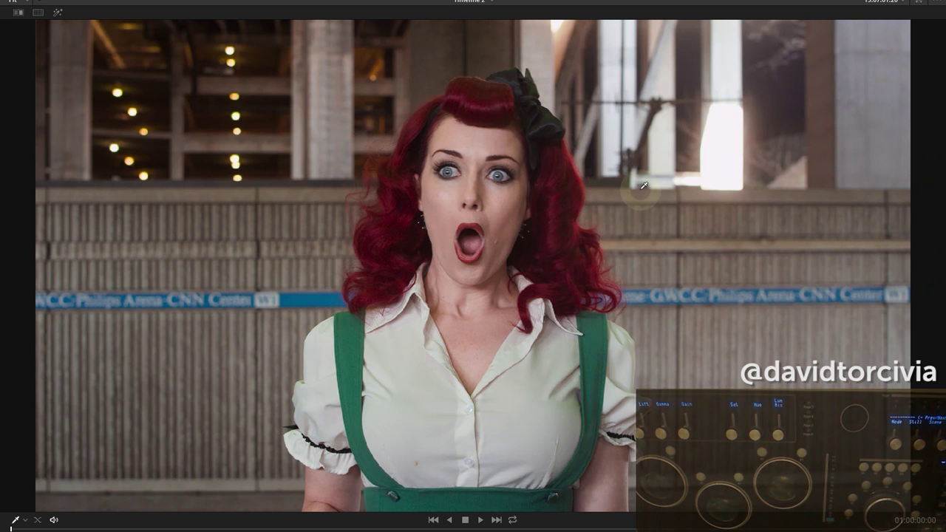
pyautogui.press('ctrl')
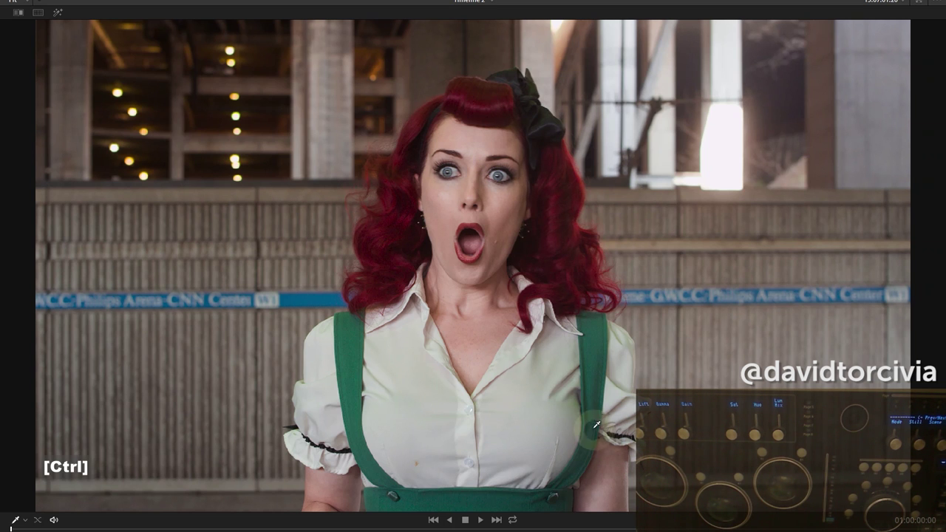
pyautogui.hotkey('ctrl', 'd')
pyautogui.hotkey('ctrl', 'd')
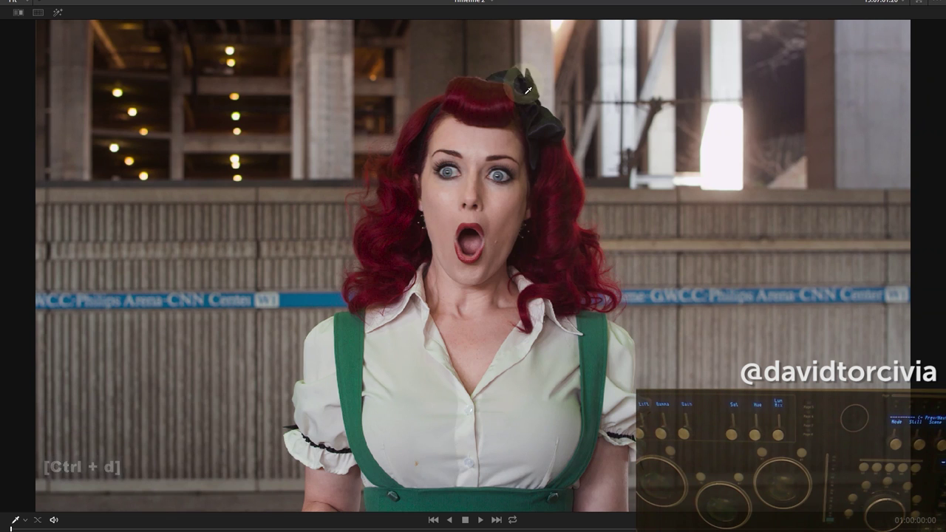
pyautogui.hotkey('ctrl', 'd')
pyautogui.hotkey('ctrl', 'd')
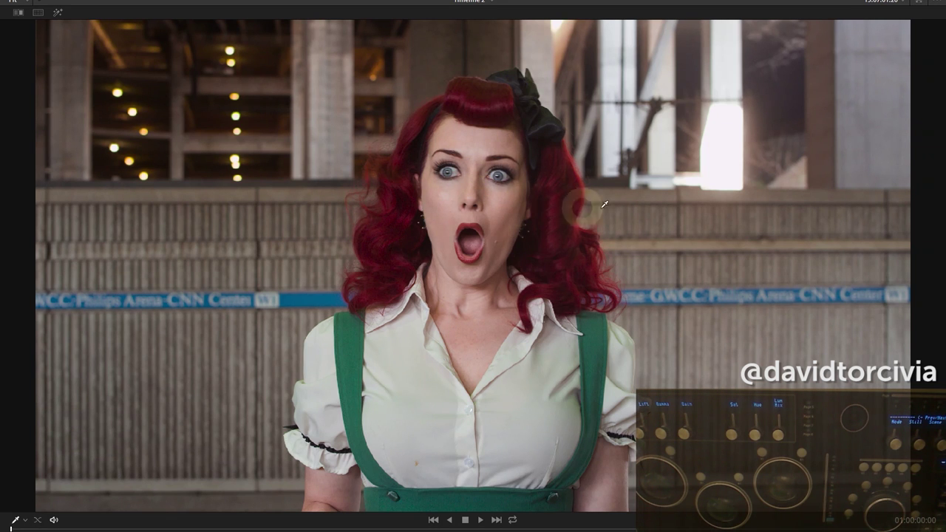
pyautogui.hotkey('ctrl', 'd')
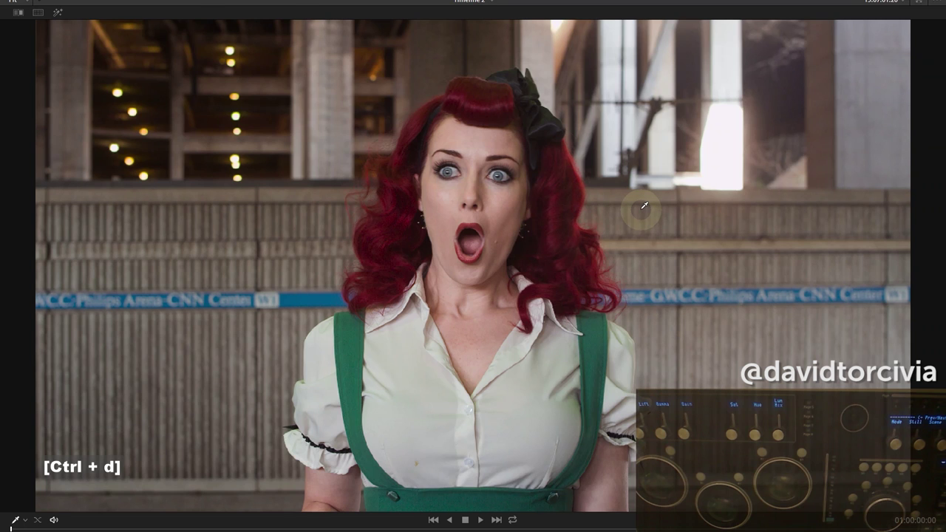
pyautogui.hotkey('shift', 'f')
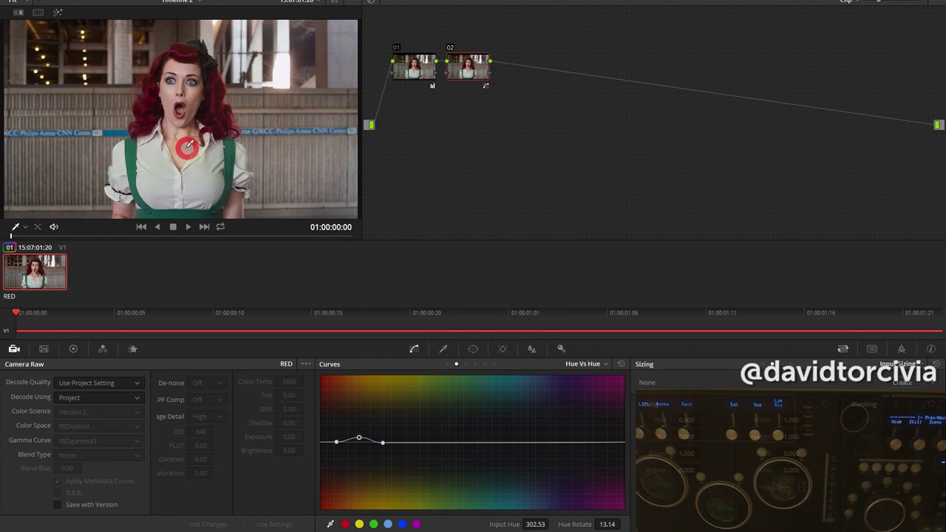
pyautogui.moveTo(336, 441); pyautogui.dragTo(342, 420)
pyautogui.hotkey('ctrl', 'z')
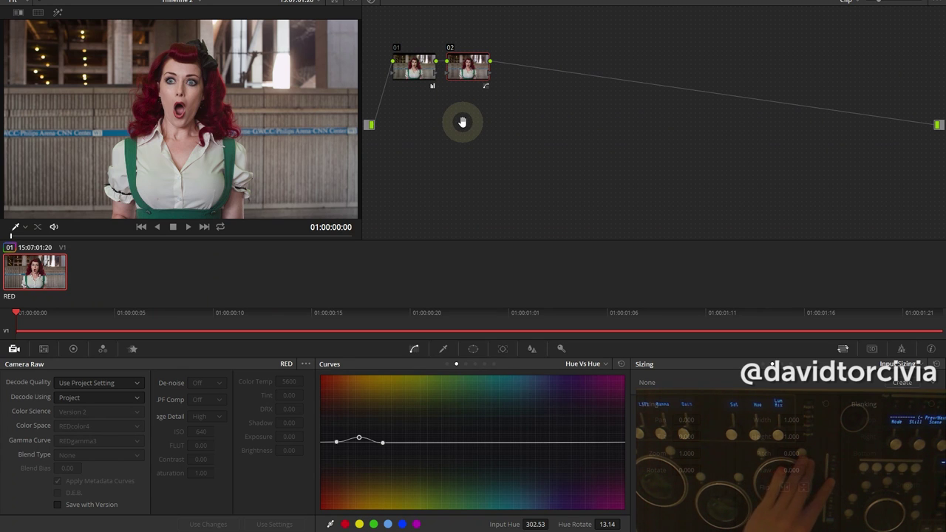
# - Add parallel node 04 with a softened, tall elliptical circle window around the woman, inverted to the background
pyautogui.hotkey('alt', 'p')
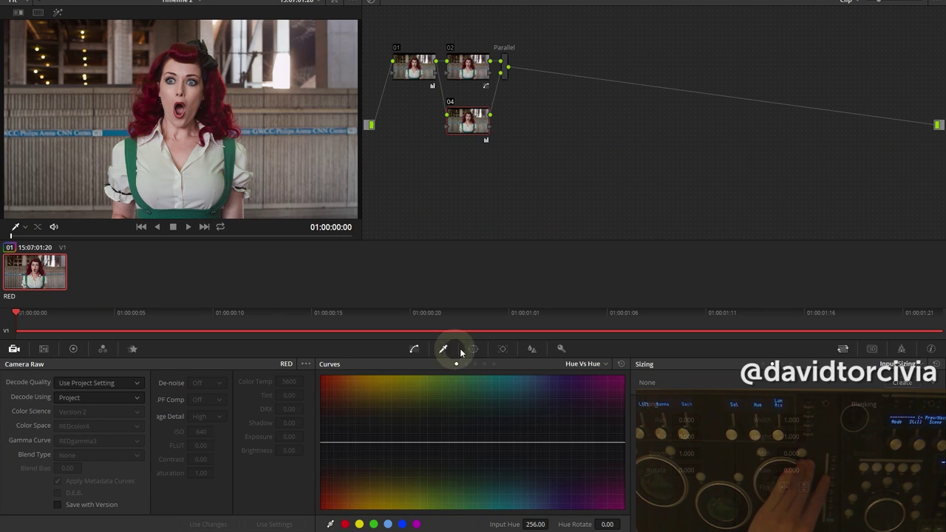
pyautogui.click(473, 348)
pyautogui.click(337, 434)
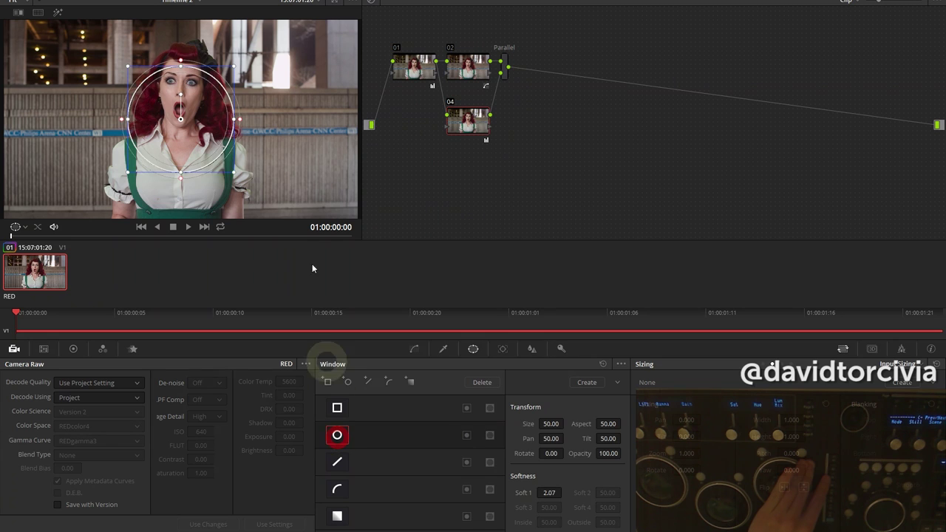
pyautogui.click(241, 176)
pyautogui.moveTo(249, 183); pyautogui.dragTo(271, 202)
pyautogui.moveTo(271, 119); pyautogui.dragTo(289, 125)
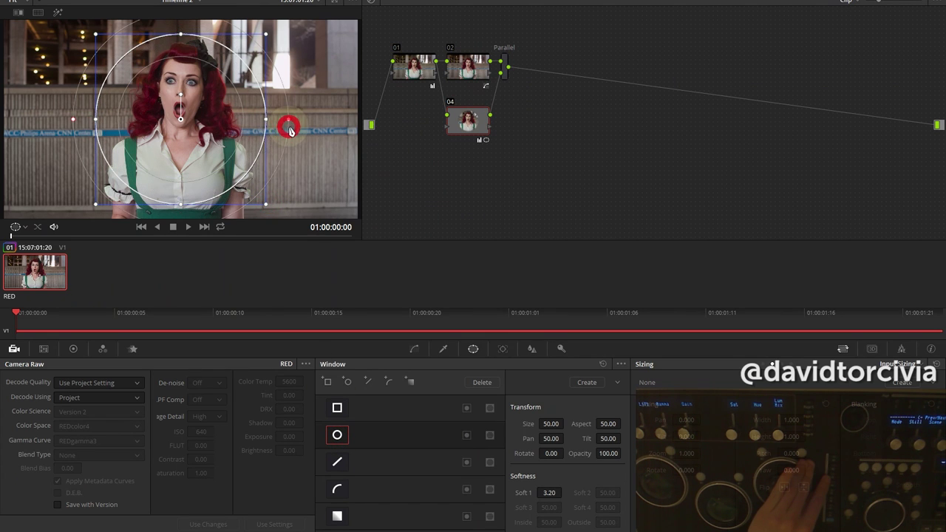
pyautogui.moveTo(184, 20); pyautogui.dragTo(179, 15)
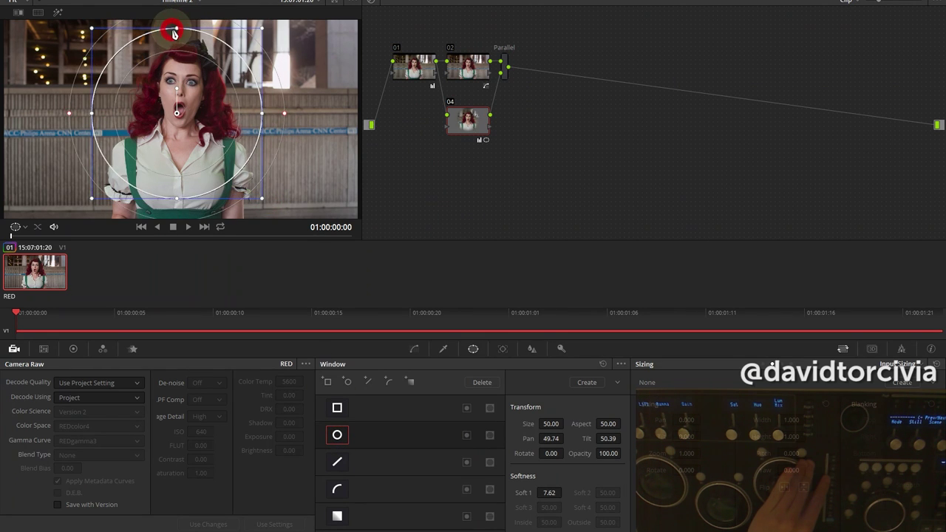
pyautogui.moveTo(175, 204); pyautogui.dragTo(177, 219)
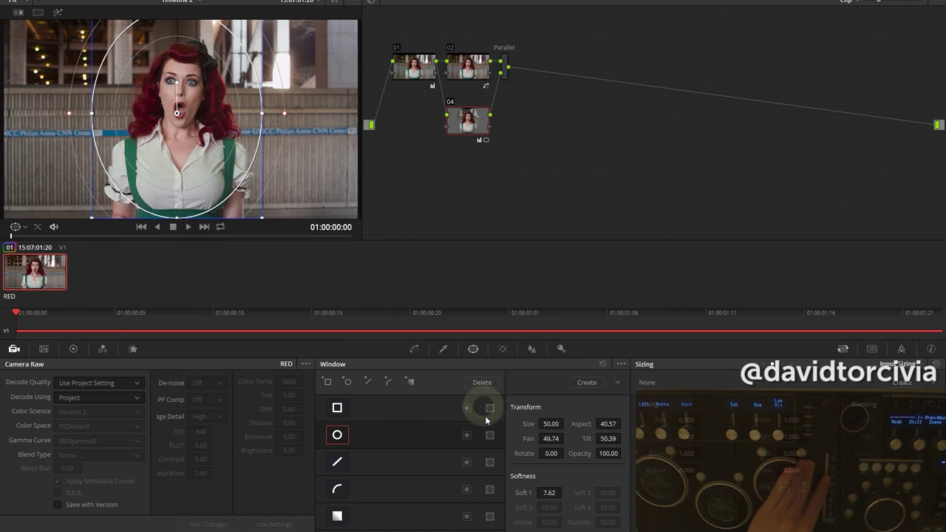
pyautogui.click(466, 435)
# - Reselect the oval window on node 04 and toggle the node to compare the background
pyautogui.click(443, 348)
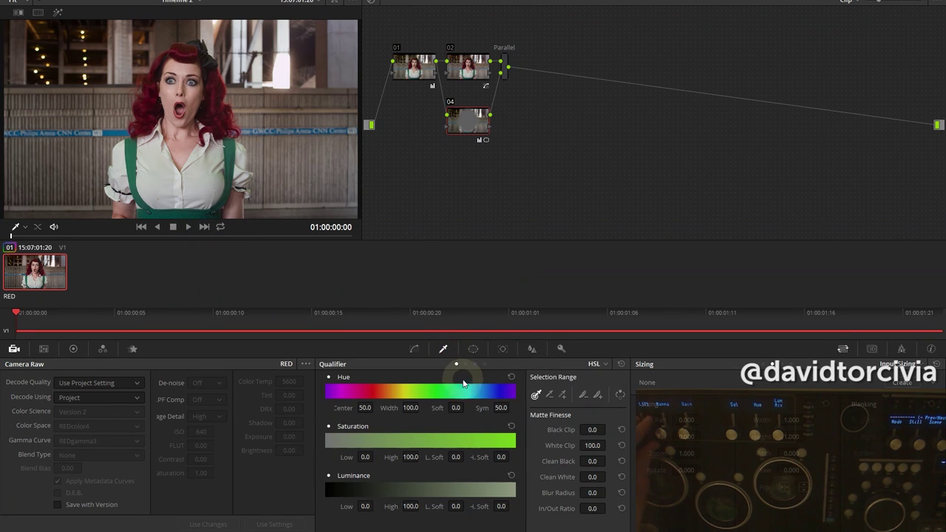
pyautogui.click(471, 353)
pyautogui.click(184, 136)
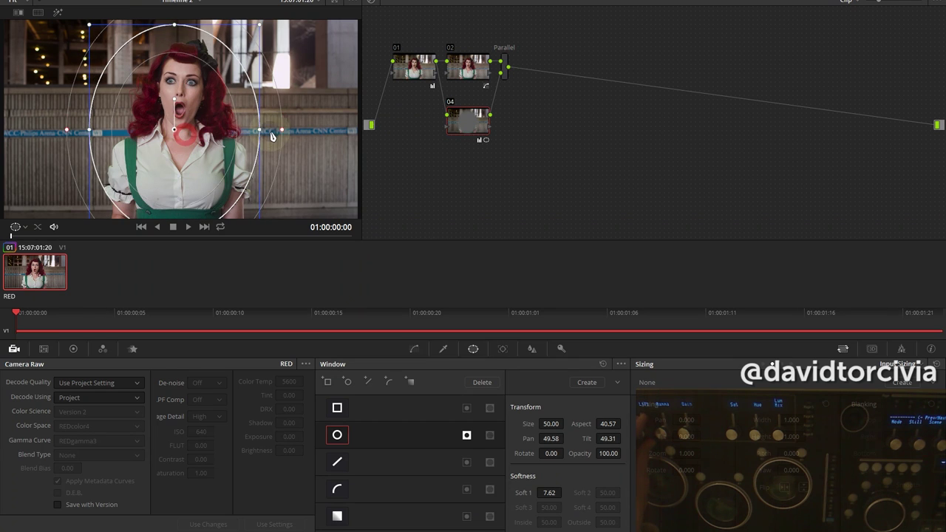
pyautogui.click(450, 351)
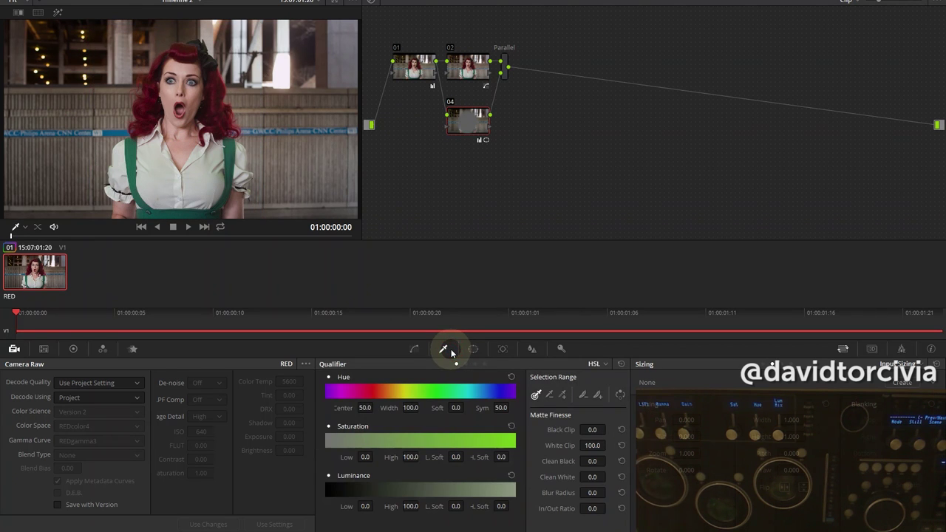
pyautogui.hotkey('ctrl', 'd')
pyautogui.hotkey('ctrl', 'd')
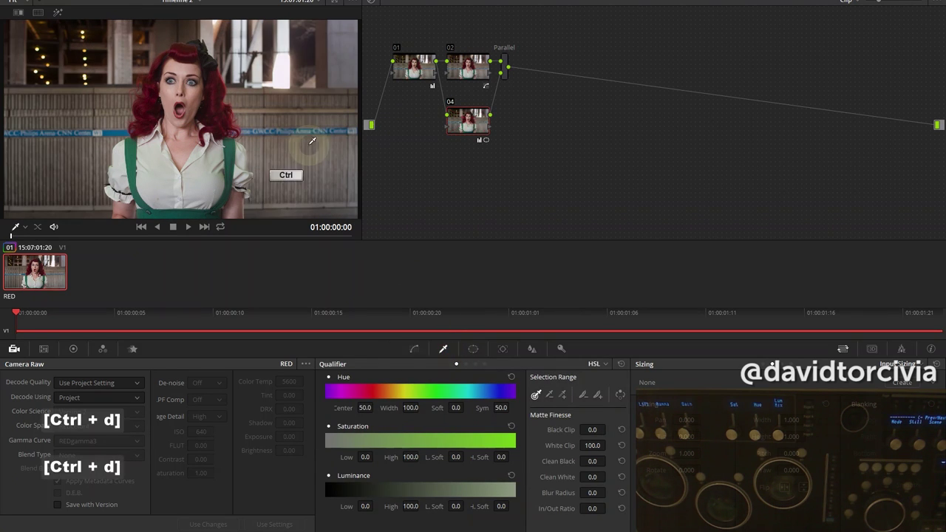
# - Widen the oval's softness to 17.26, enlarge it, Zoom To Fit the viewer, and re-enable node 04
pyautogui.click(475, 352)
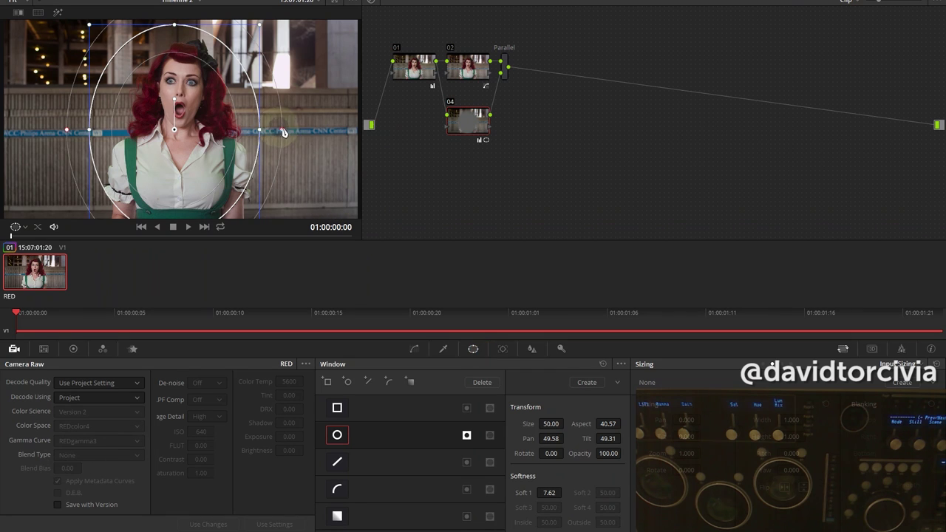
pyautogui.moveTo(282, 130); pyautogui.dragTo(304, 139)
pyautogui.scroll(-3, 304, 139)
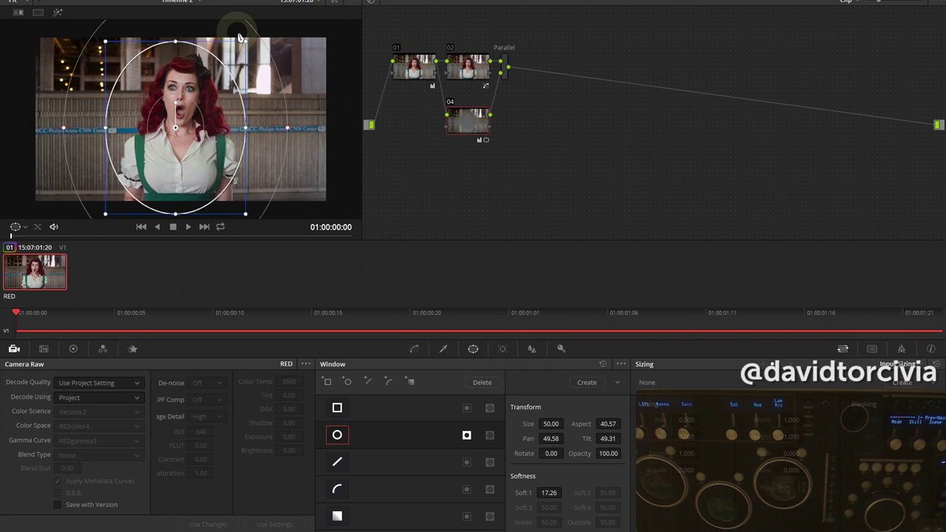
pyautogui.moveTo(248, 46); pyautogui.dragTo(260, 30)
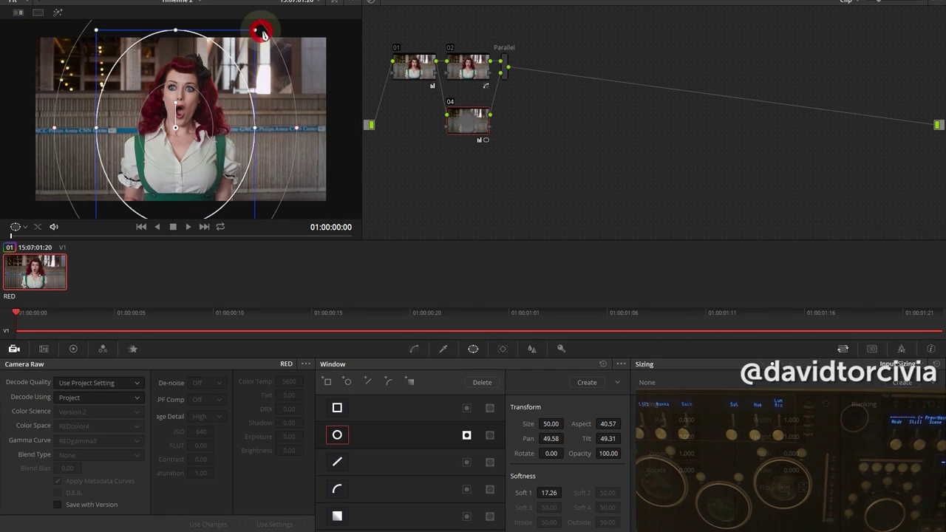
pyautogui.click(443, 348)
pyautogui.rightClick(259, 156)
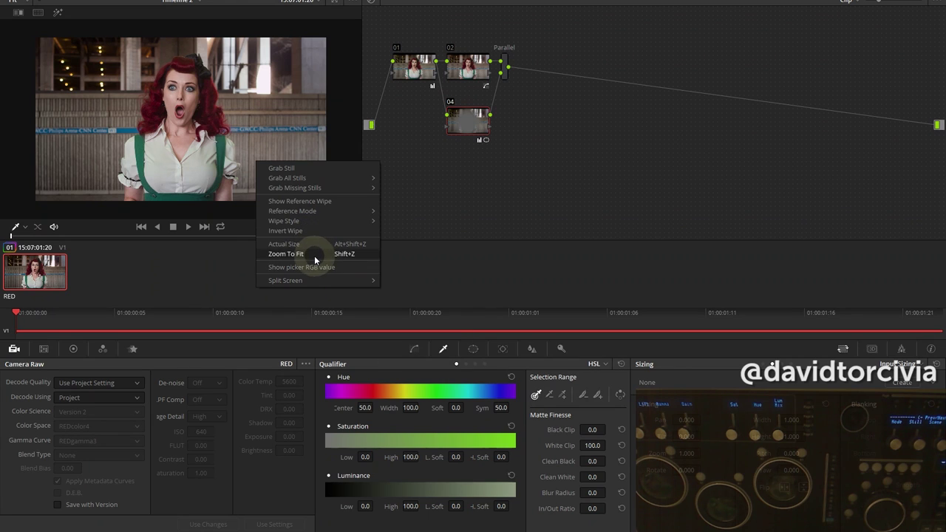
pyautogui.click(315, 258)
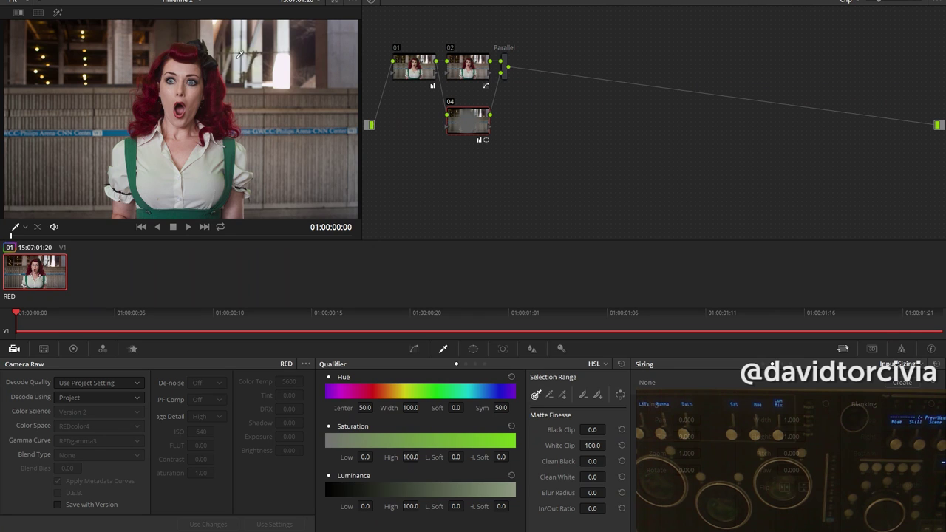
pyautogui.hotkey('ctrl', 'd')
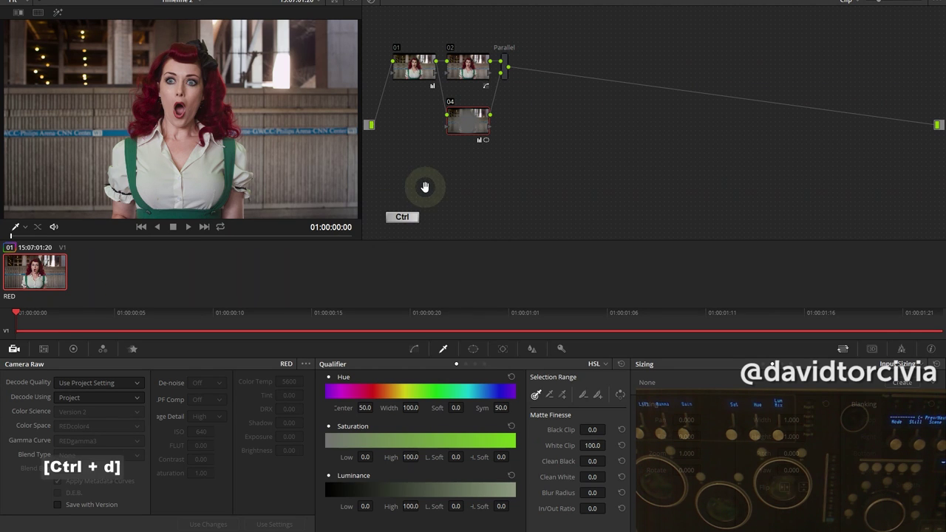
# - Disable node 04 and add a trial serial node 05 with a wide, tall, softened inverted oval window
pyautogui.hotkey('ctrl', 'd')
pyautogui.hotkey('ctrl', 'd')
pyautogui.hotkey('ctrl', 'd')
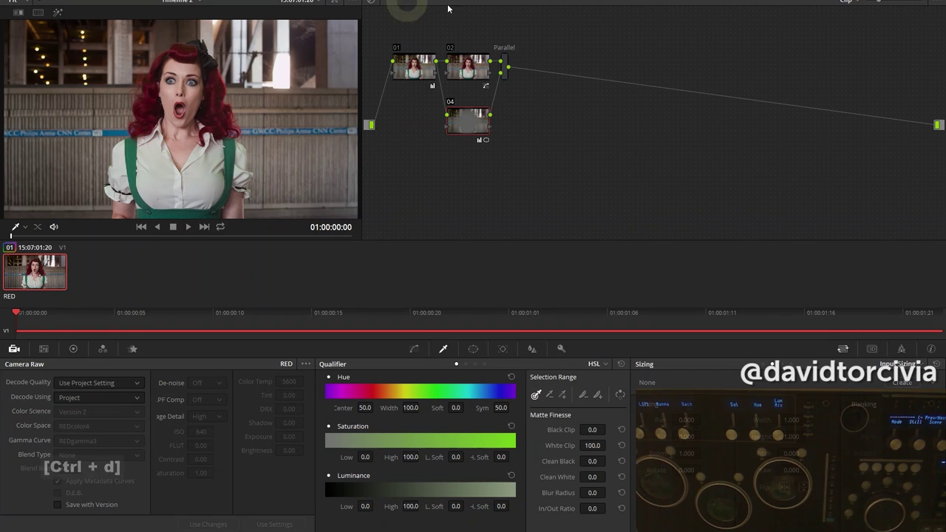
pyautogui.hotkey('alt', 's')
pyautogui.click(473, 349)
pyautogui.click(337, 434)
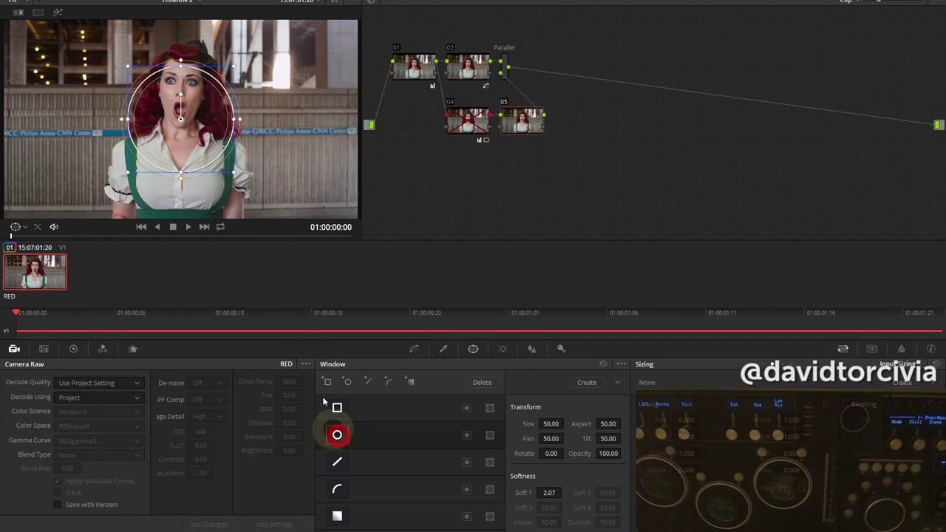
pyautogui.moveTo(235, 118); pyautogui.dragTo(311, 128)
pyautogui.moveTo(180, 172); pyautogui.dragTo(181, 203)
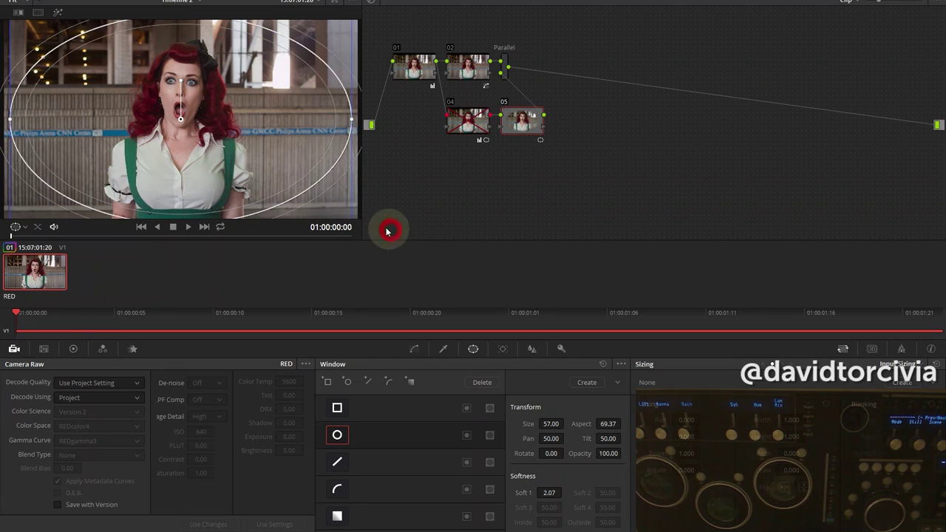
pyautogui.scroll(-2, 306, 152)
pyautogui.moveTo(336, 119); pyautogui.dragTo(361, 118)
pyautogui.click(466, 435)
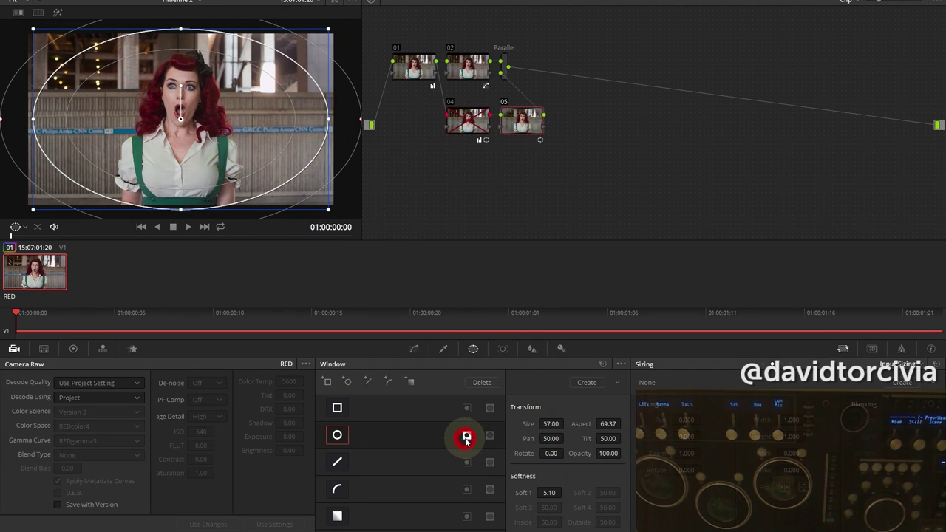
# - Fit the image to the viewer, delete trial node 05, and re-enable node 04
pyautogui.click(444, 349)
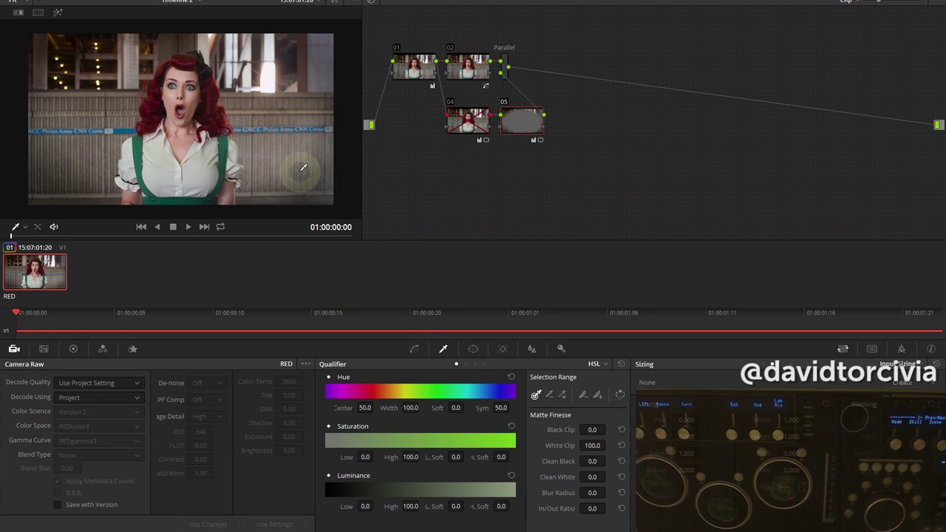
pyautogui.rightClick(256, 126)
pyautogui.click(316, 217)
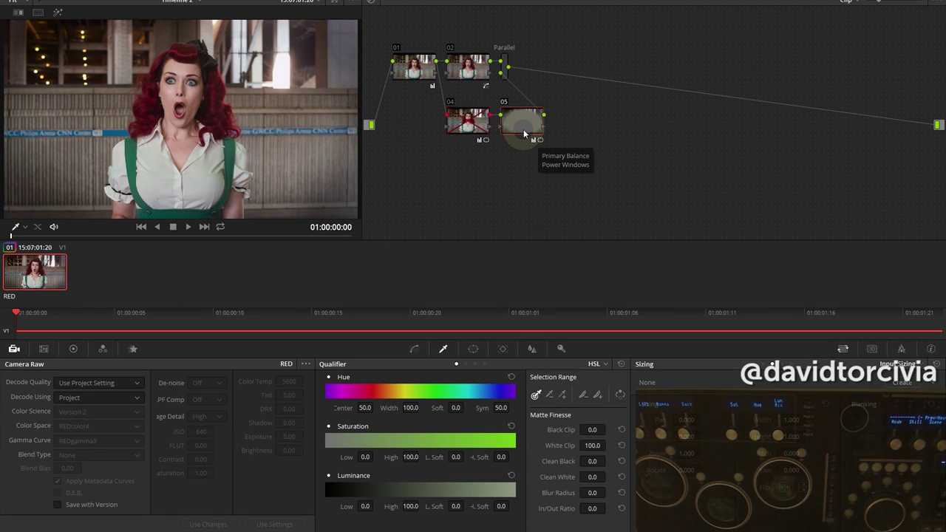
pyautogui.press('Delete')
pyautogui.hotkey('ctrl', 'd')
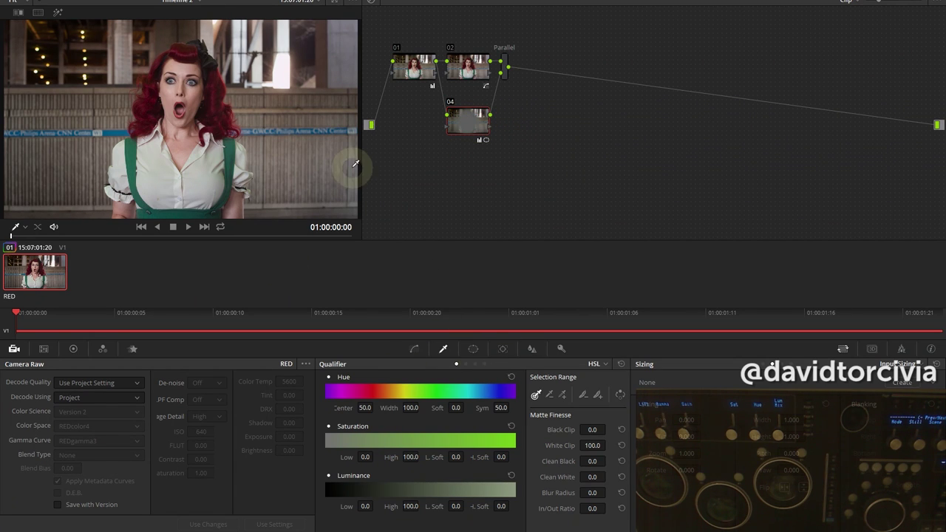
# - Qualify the white shirt on node 05 by sampling it full screen, then preview the highlighted matte
pyautogui.hotkey('shift', 'f')
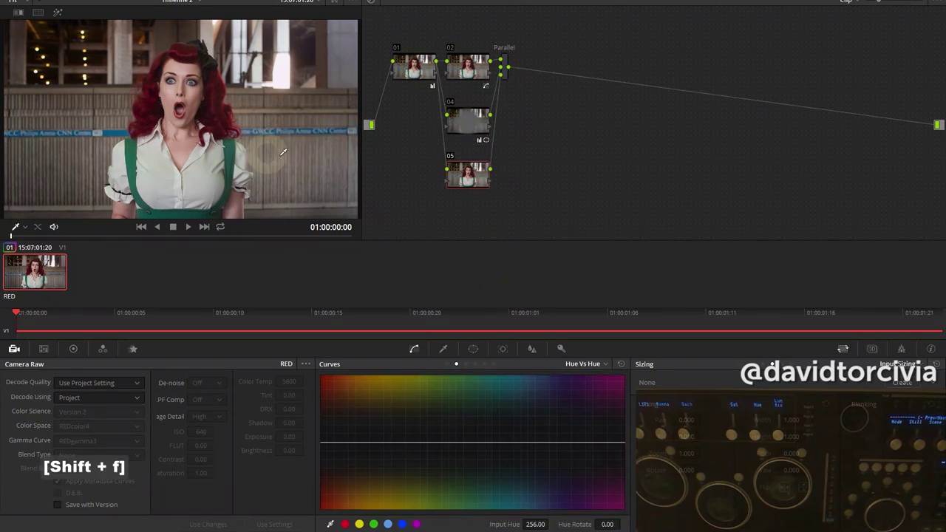
pyautogui.hotkey('shift', 'f')
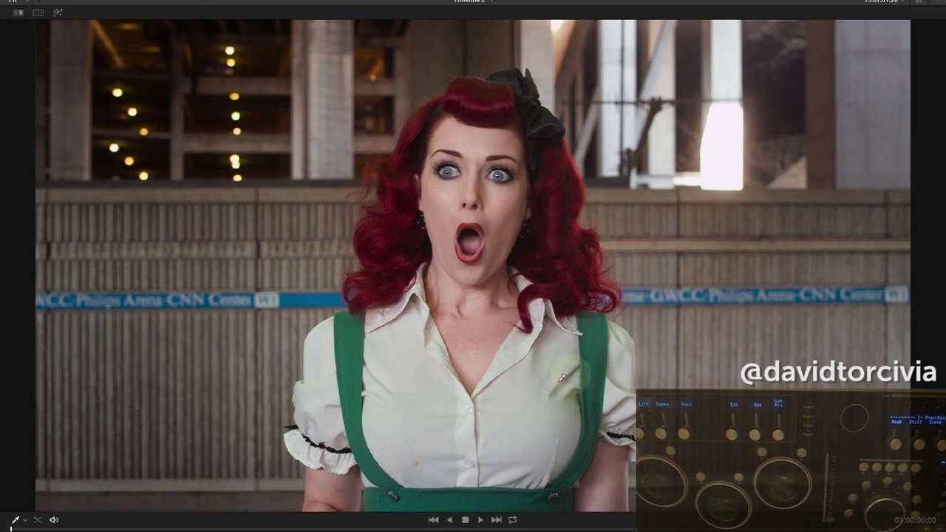
pyautogui.hotkey('shift', 'f')
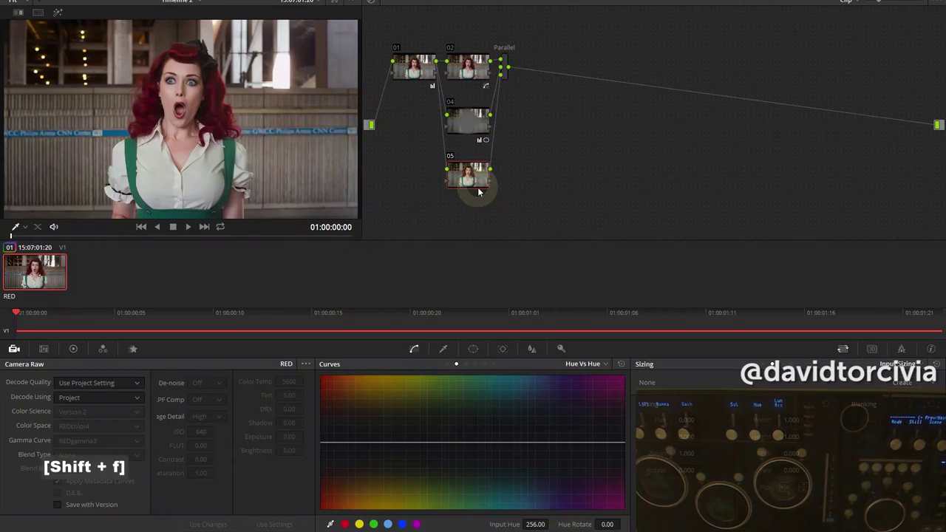
pyautogui.click(446, 348)
pyautogui.hotkey('shift', 'f')
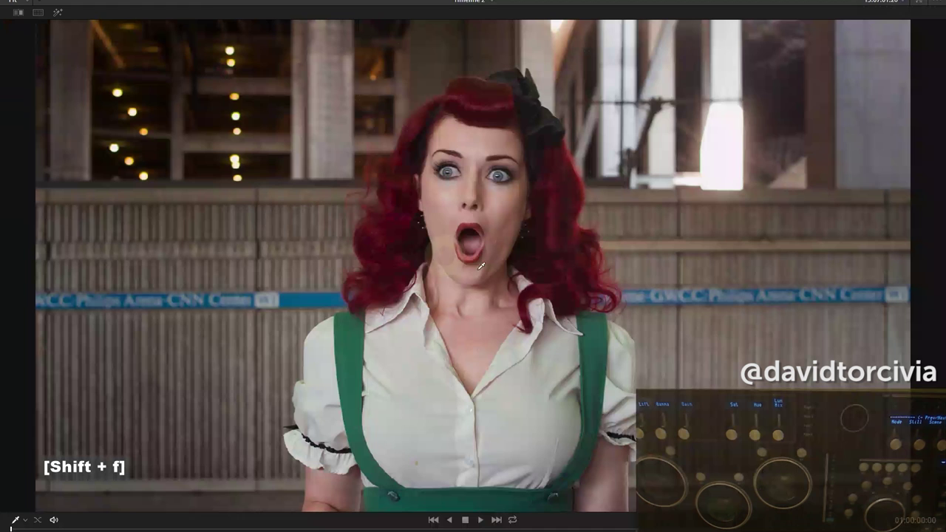
pyautogui.click(576, 396)
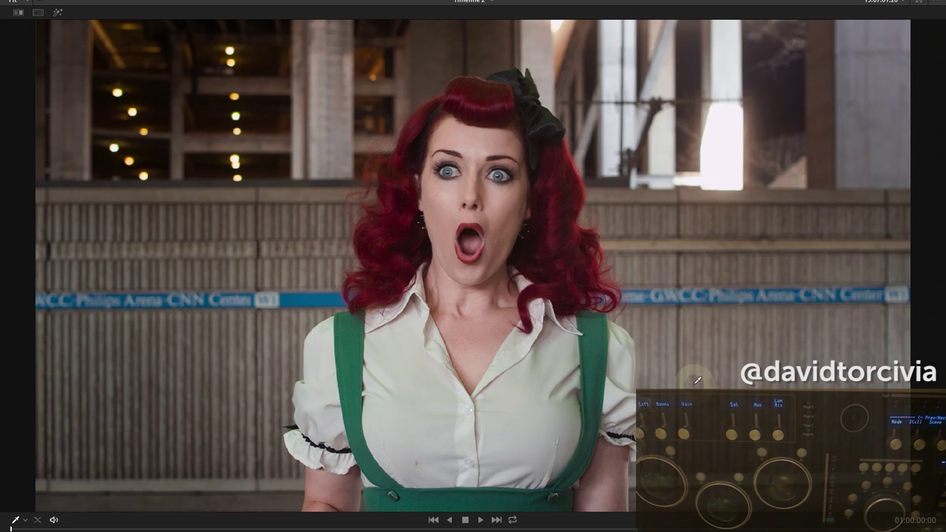
pyautogui.hotkey('shift', 'f')
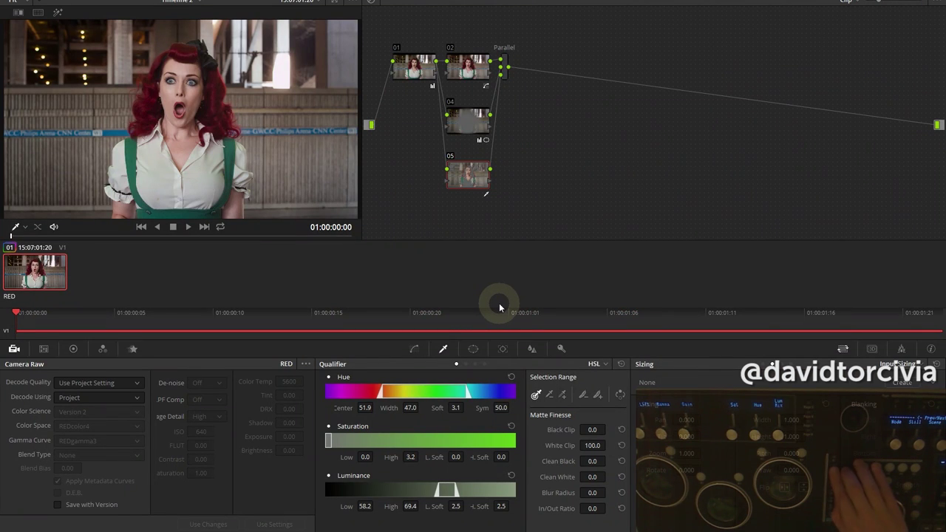
pyautogui.hotkey('shift', 'h')
pyautogui.hotkey('shift', 'f')
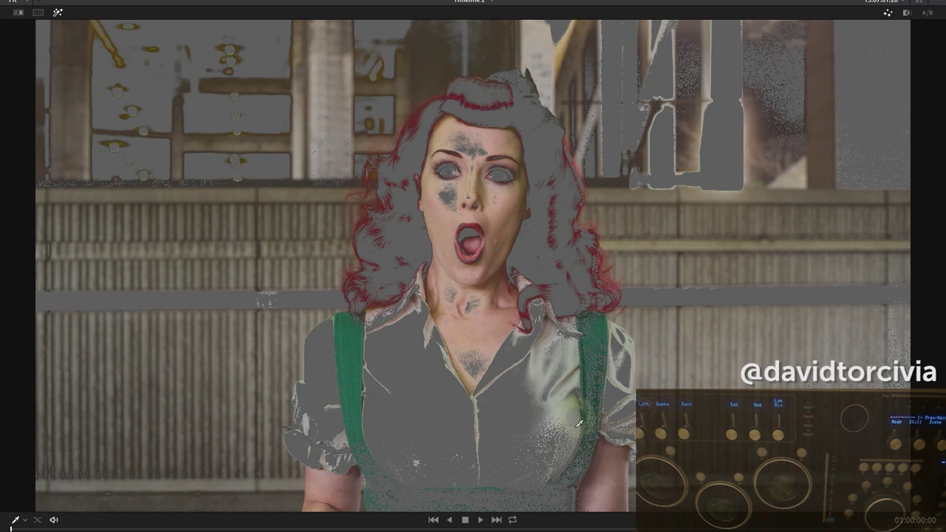
pyautogui.hotkey('shift', 'f')
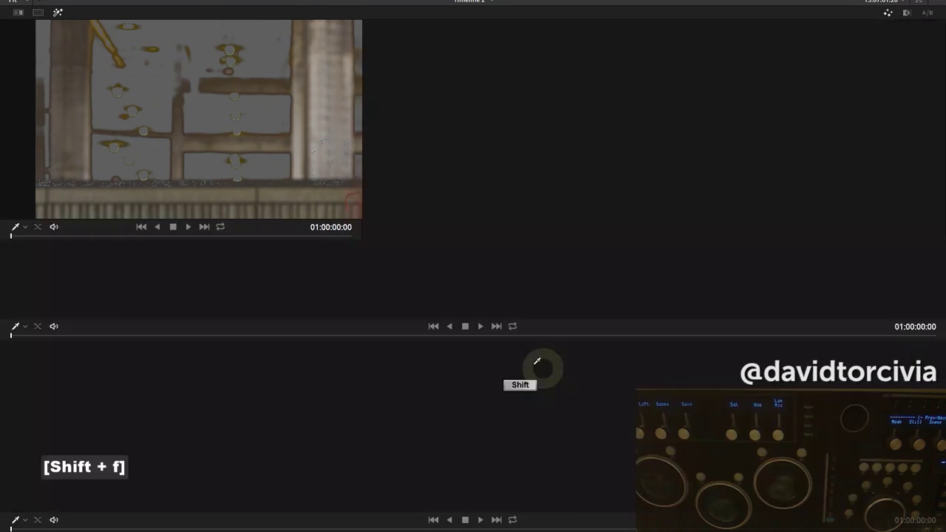
# - Narrow the shirt qualifier's hue width and lower Saturation High to 2.0 and Luminance High to 67.2
pyautogui.moveTo(411, 408)
pyautogui.mouseDown()
pyautogui.moveTo(186, 421)
pyautogui.moveTo(206, 422)
pyautogui.mouseUp()
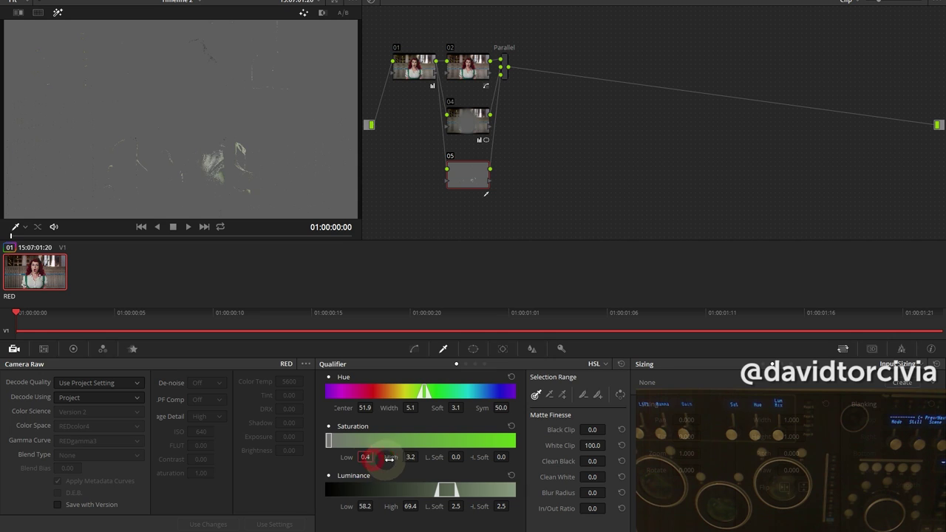
pyautogui.moveTo(410, 457)
pyautogui.mouseDown()
pyautogui.moveTo(391, 457)
pyautogui.moveTo(410, 458)
pyautogui.mouseUp()
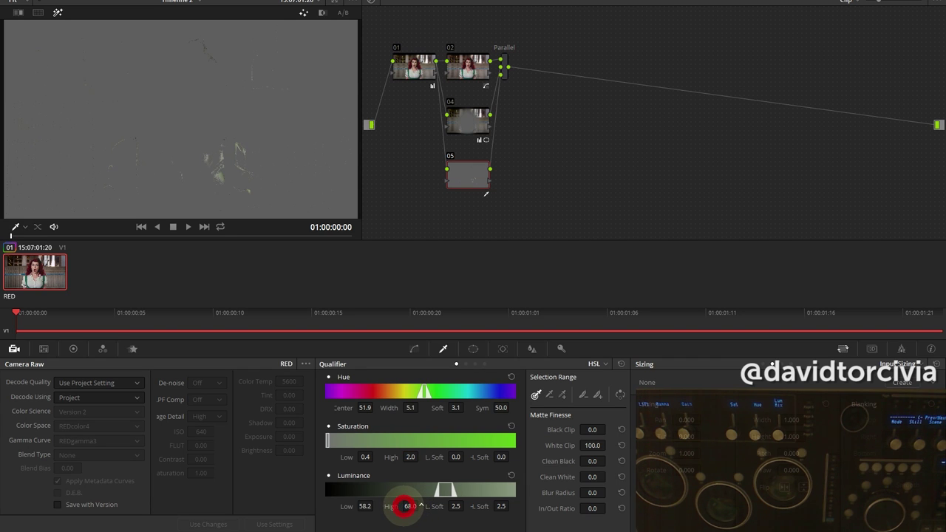
pyautogui.moveTo(410, 506); pyautogui.dragTo(410, 506)
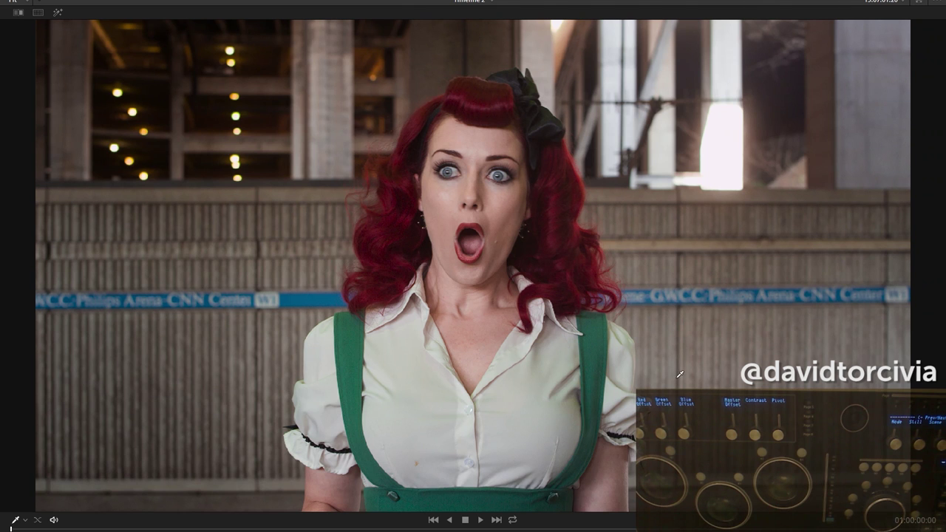
# - Toggle the shirt correction to compare, then slightly blur the shirt matte's edges
pyautogui.hotkey('ctrl', 'd')
pyautogui.hotkey('ctrl', 'd')
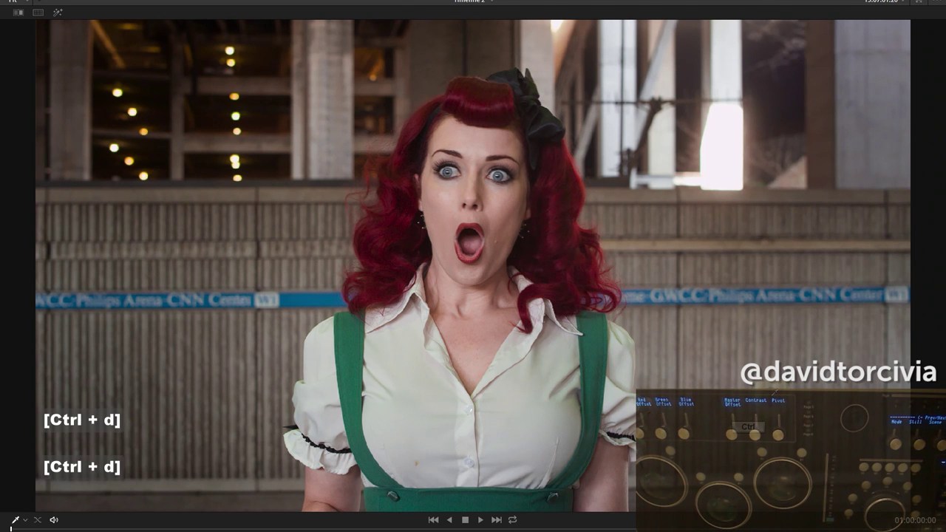
pyautogui.hotkey('shift', 'f')
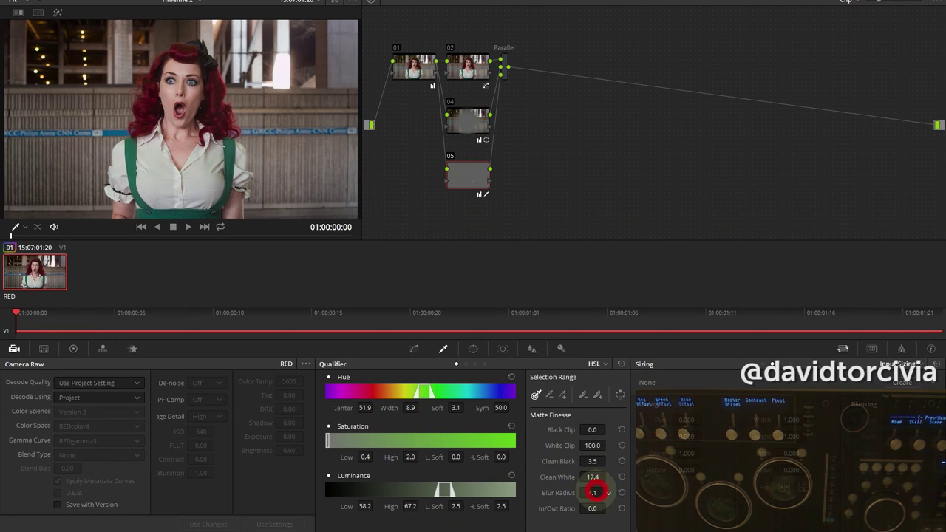
pyautogui.moveTo(593, 491); pyautogui.dragTo(592, 494)
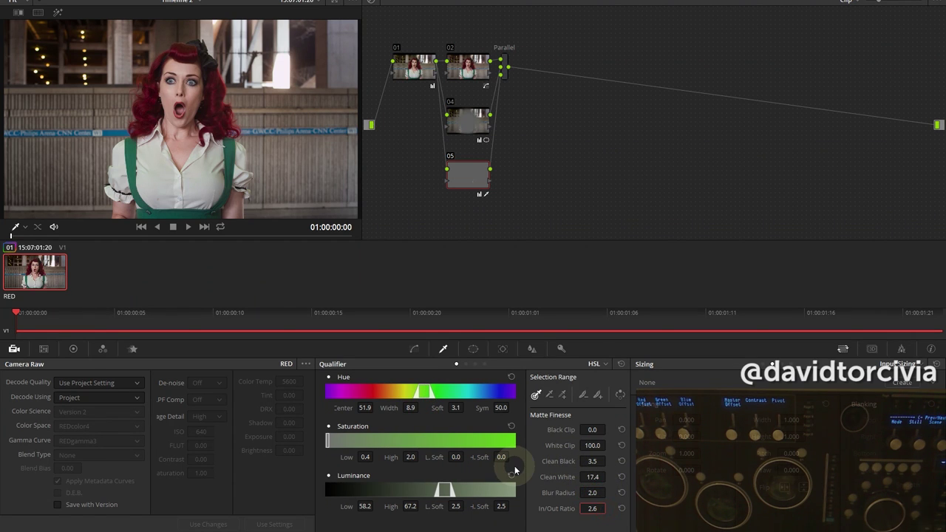
# - Review the shirt zoomed in full screen with the correction toggled, then Zoom To Fit and exit
pyautogui.hotkey('shift', 'f')
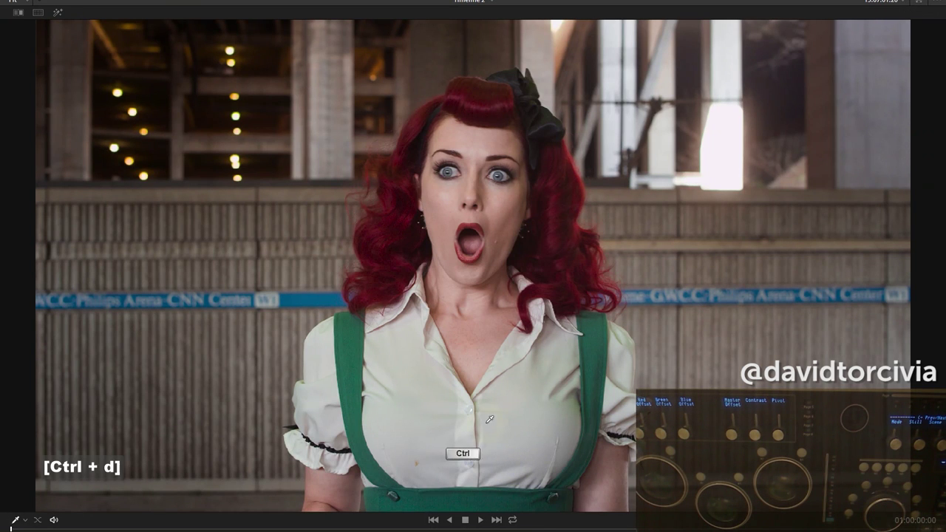
pyautogui.hotkey('ctrl', 'd')
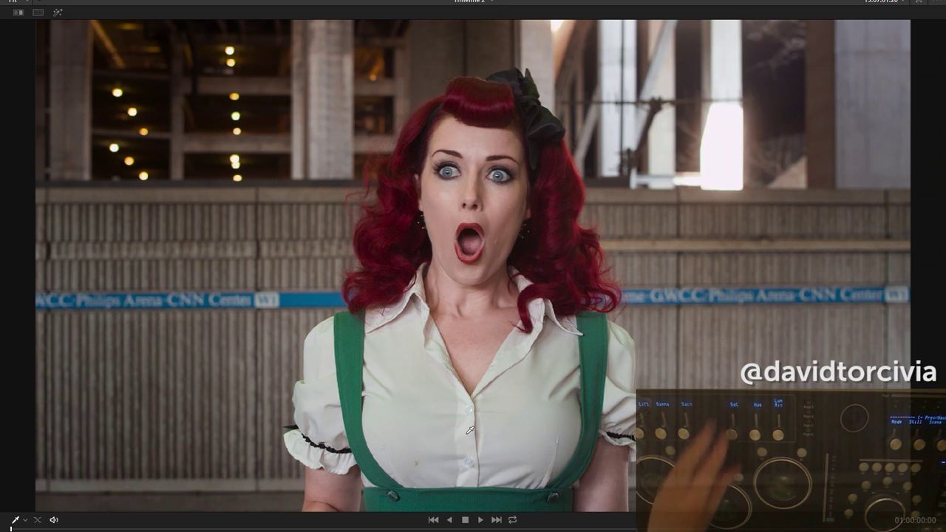
pyautogui.hotkey('ctrl', 'd')
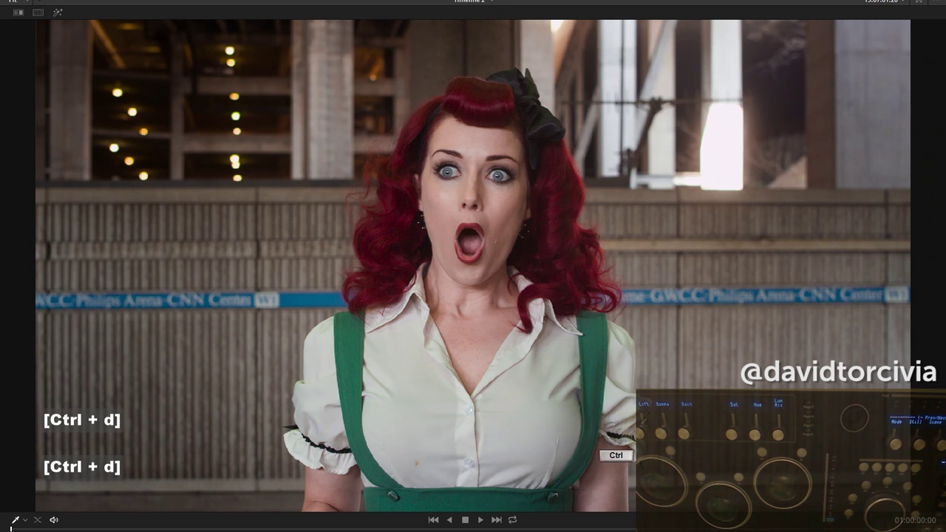
pyautogui.scroll(5, 587, 408)
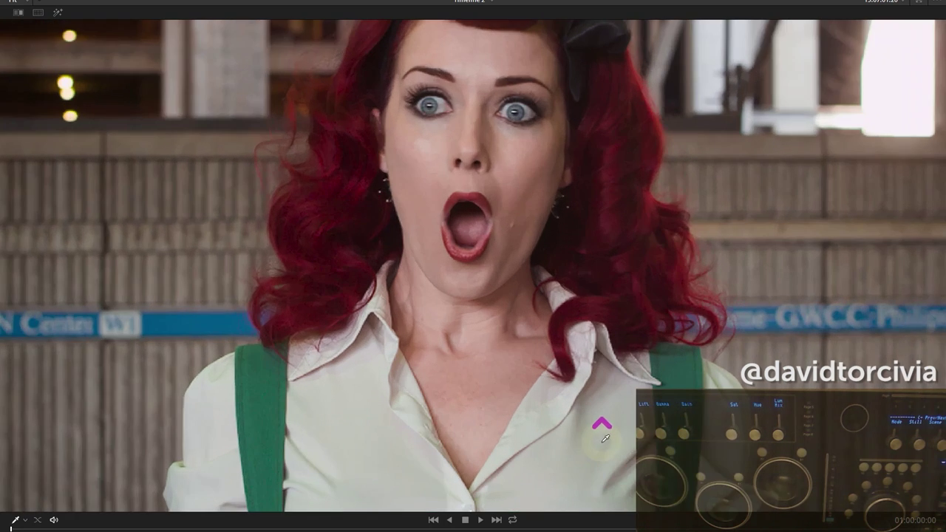
pyautogui.scroll(2, 463, 266)
pyautogui.hotkey('ctrl', 'd')
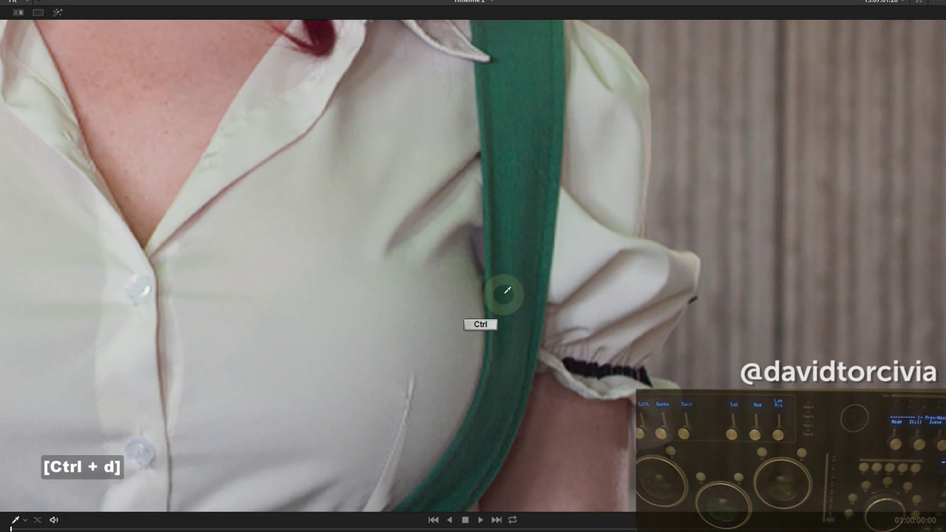
pyautogui.hotkey('ctrl', 'd')
pyautogui.hotkey('ctrl', 'd')
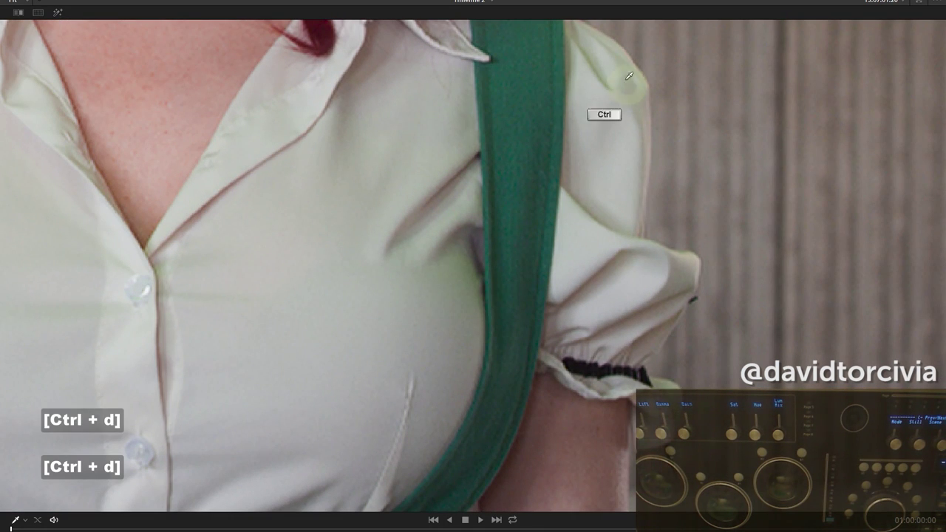
pyautogui.rightClick(407, 204)
pyautogui.click(478, 297)
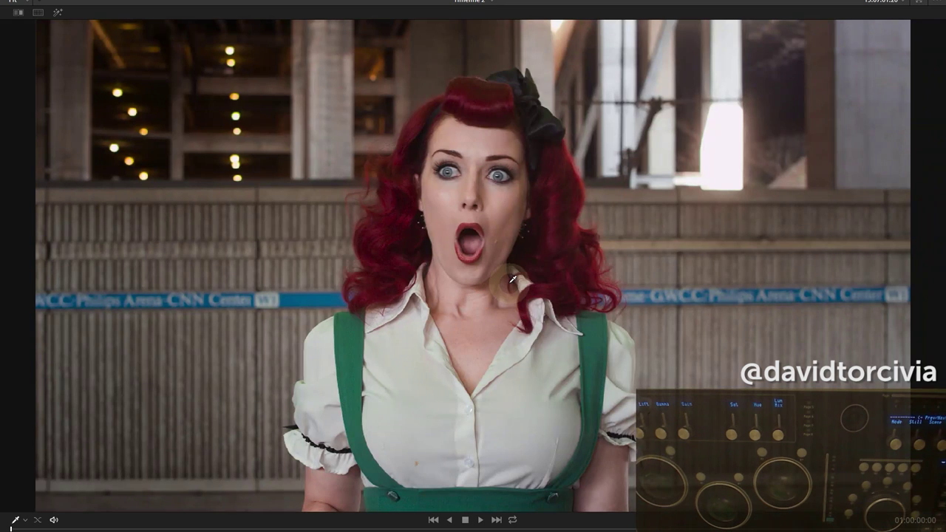
pyautogui.hotkey('shift', 'f')
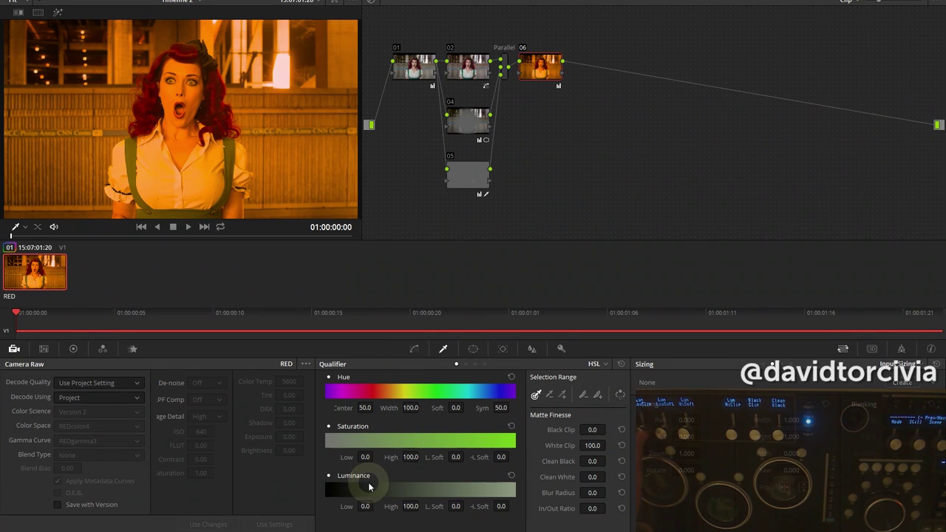
# - Raise node 06's Luminance Low to 68.3 so only the brightest highlights are keyed
pyautogui.moveTo(368, 482); pyautogui.dragTo(399, 482)
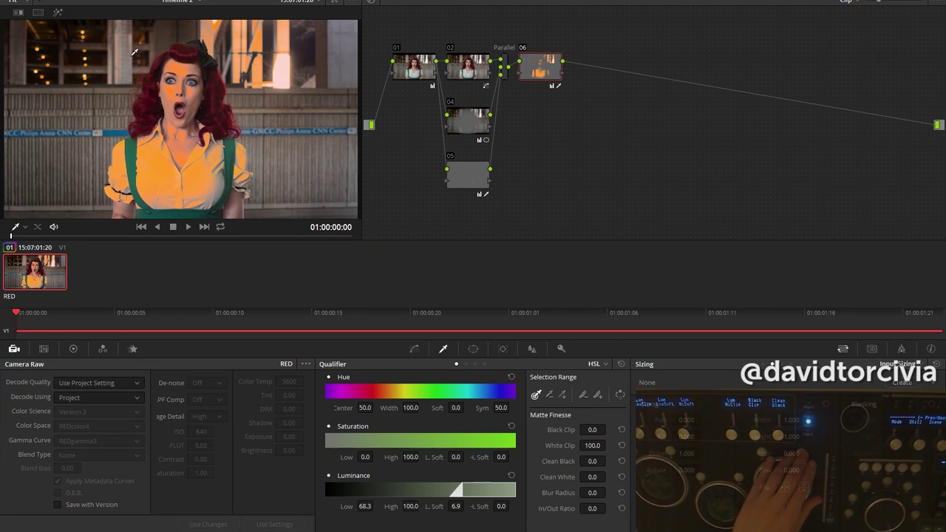
# - Toggle the shirt key's matte view on and off to inspect node 06's key
pyautogui.click(59, 12)
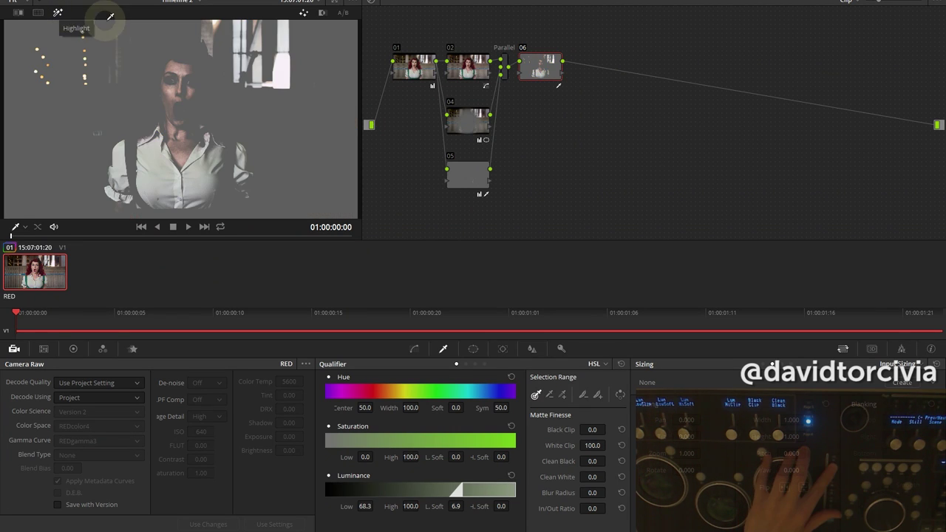
pyautogui.click(58, 13)
pyautogui.click(59, 12)
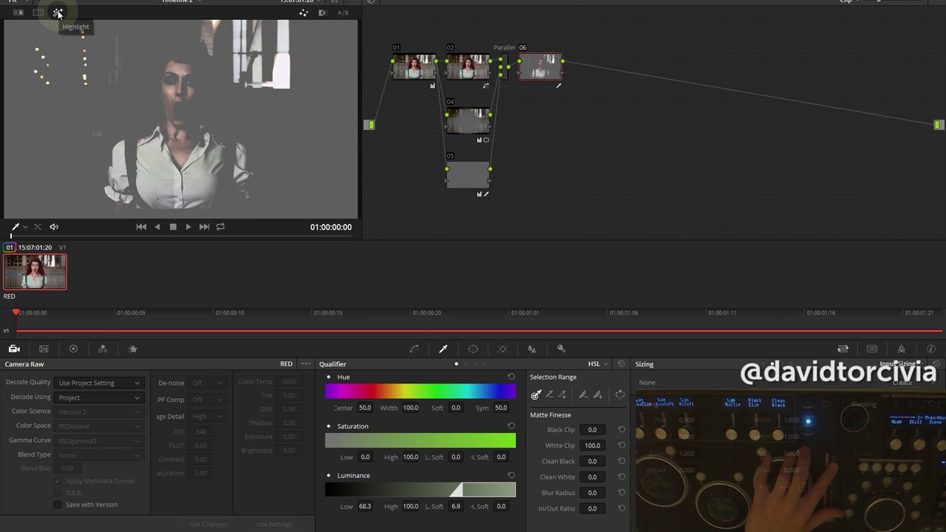
pyautogui.click(58, 12)
pyautogui.click(444, 249)
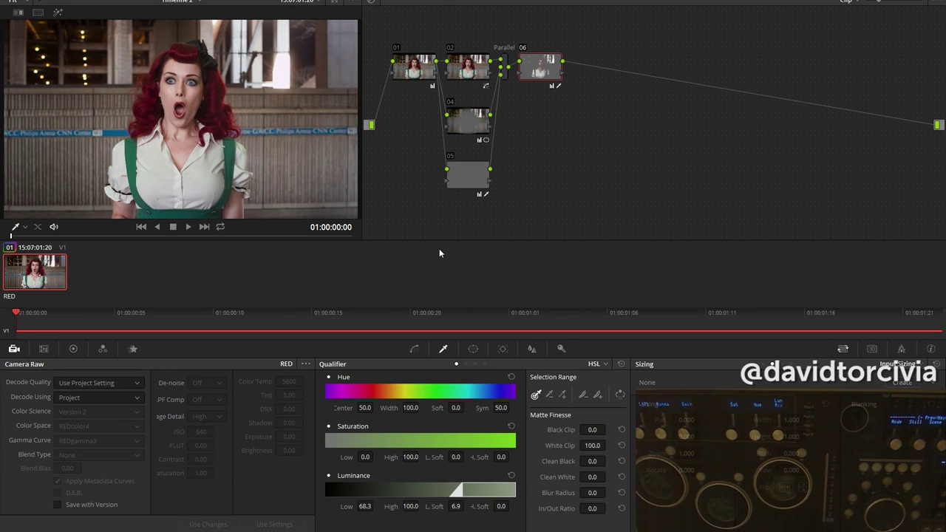
# - Raise node 06's Luminance Low to 70.2, comparing with the node bypassed and the matte shown
pyautogui.hotkey('ctrl', 'd')
pyautogui.hotkey('ctrl', 'd')
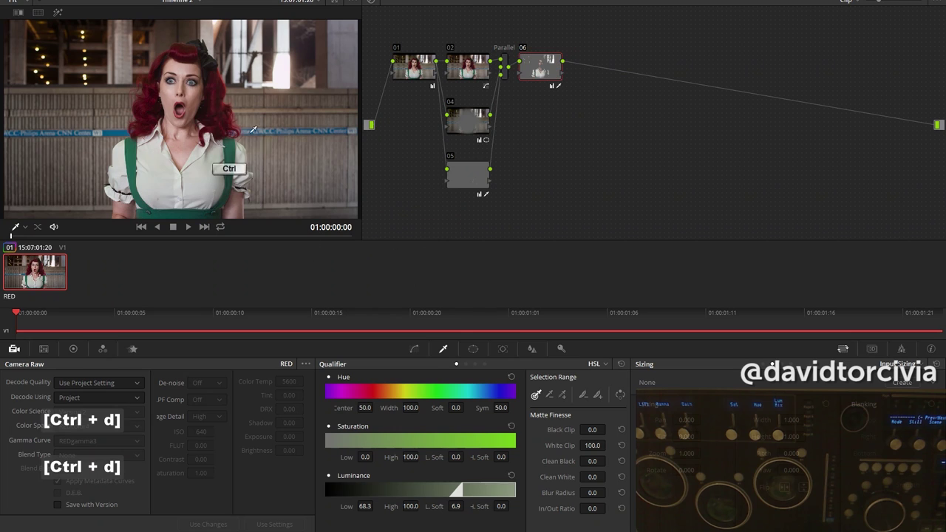
pyautogui.click(191, 87)
pyautogui.click(239, 184)
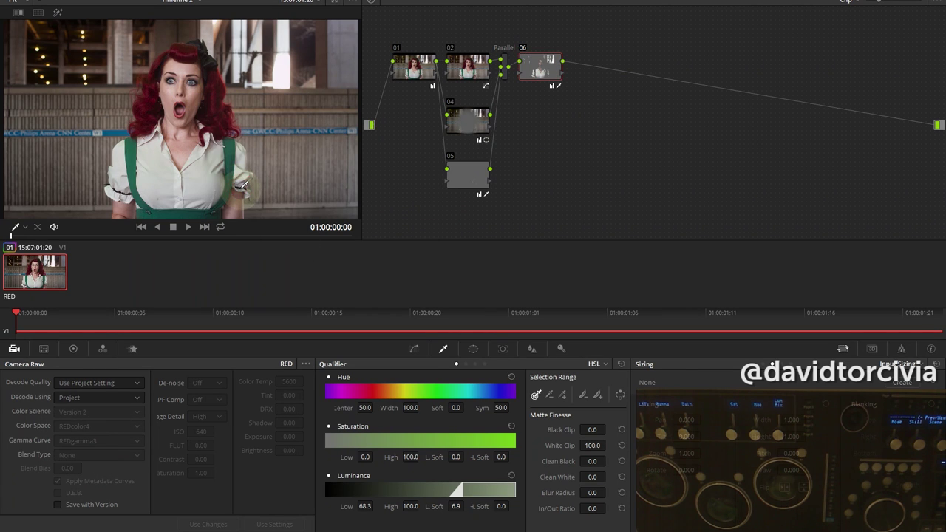
pyautogui.click(210, 117)
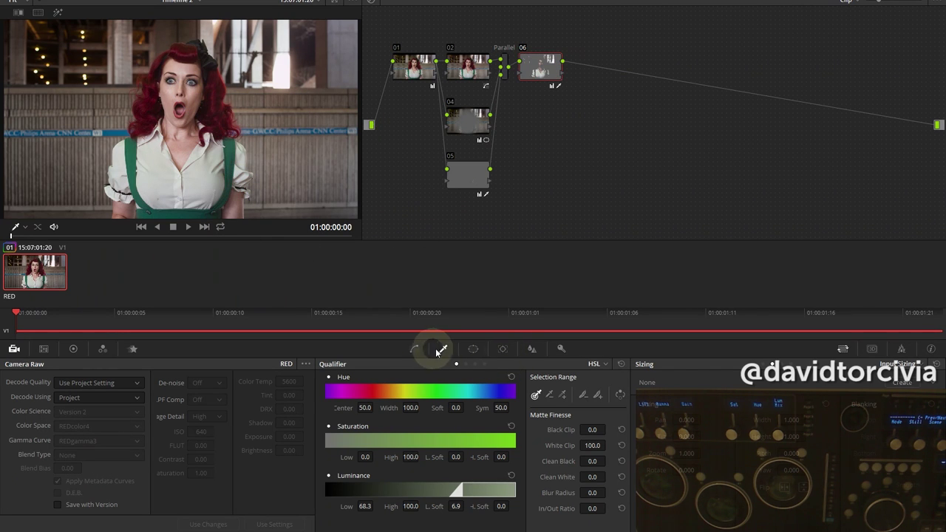
pyautogui.hotkey('shift', 'h')
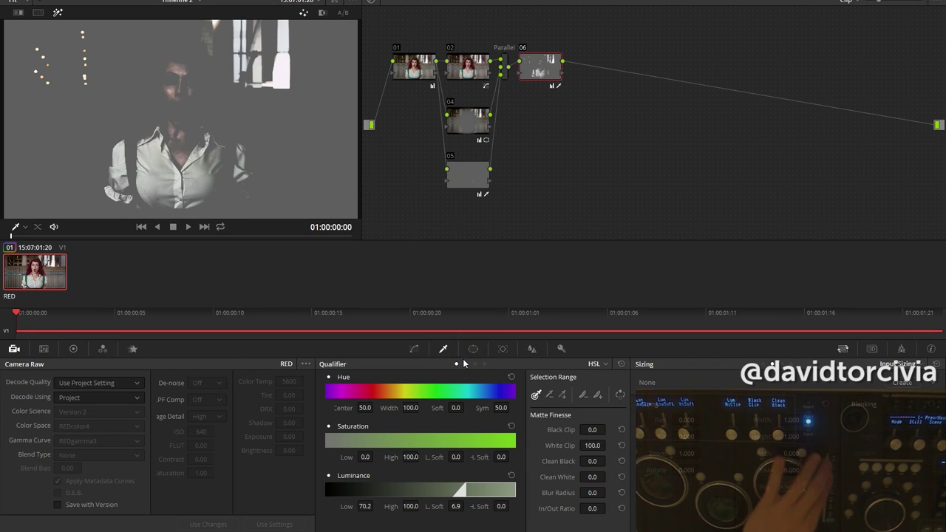
pyautogui.hotkey('shift', 'h')
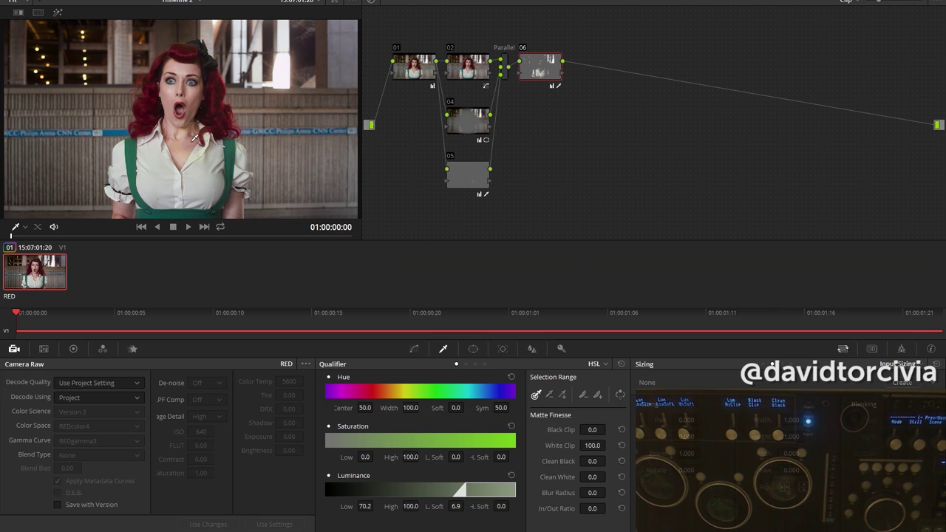
pyautogui.hotkey('ctrl', 'd')
pyautogui.hotkey('ctrl', 'd')
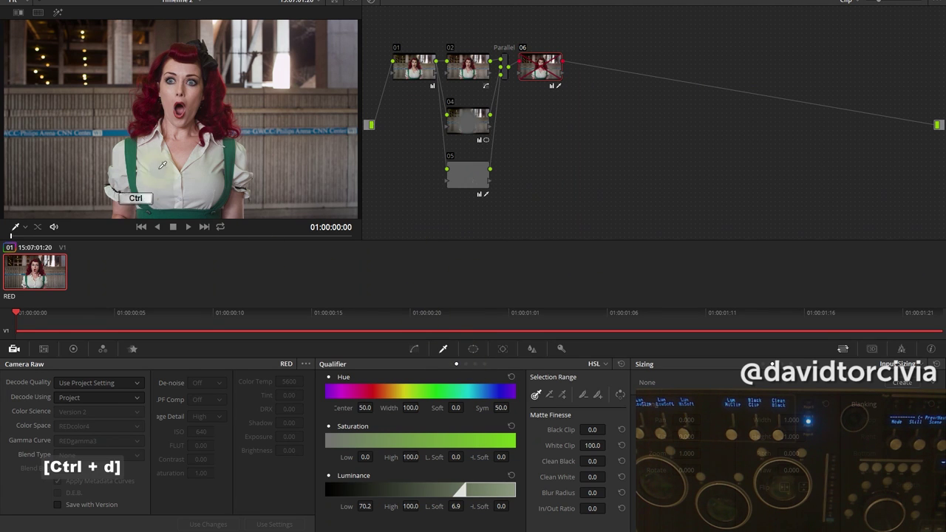
# - Add a circular window to node 06 and move it slightly up over the woman
pyautogui.click(473, 348)
pyautogui.click(337, 434)
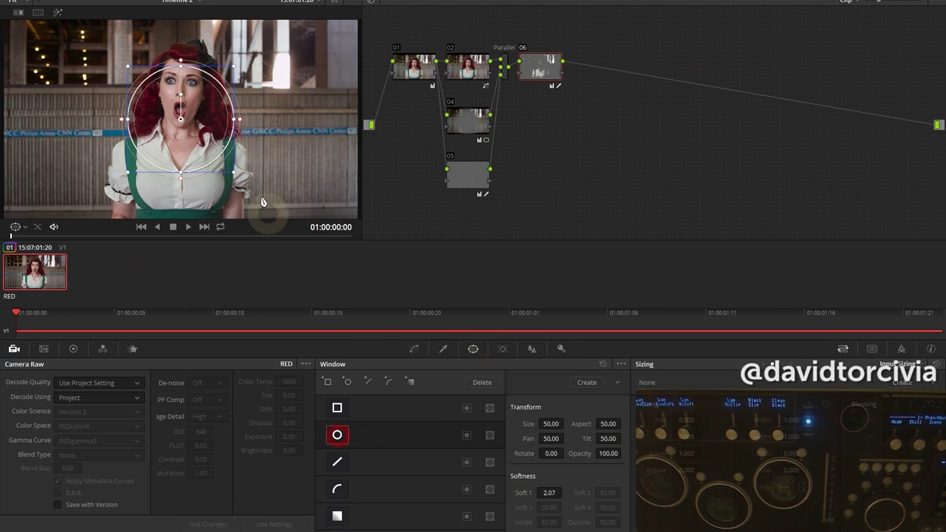
pyautogui.moveTo(185, 166)
pyautogui.mouseDown()
pyautogui.moveTo(181, 153)
pyautogui.moveTo(183, 175)
pyautogui.mouseUp()
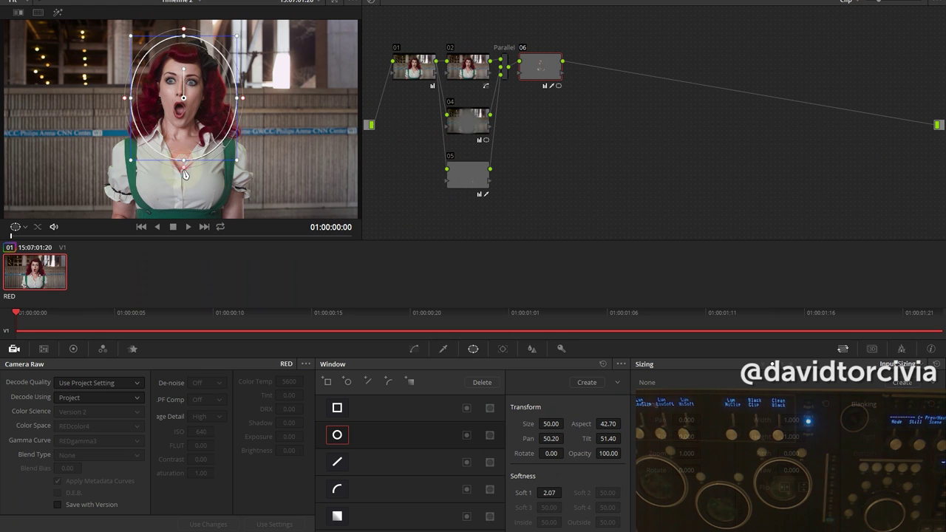
pyautogui.click(452, 357)
# - Compare the image full screen with node 06 toggled off and on
pyautogui.rightClick(253, 148)
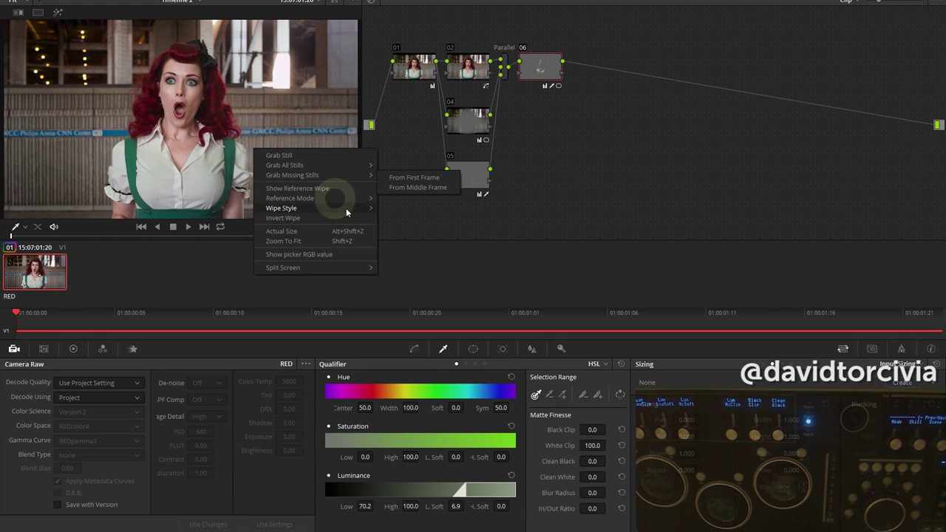
pyautogui.click(530, 224)
pyautogui.hotkey('shift', 'f')
pyautogui.hotkey('ctrl', 'd')
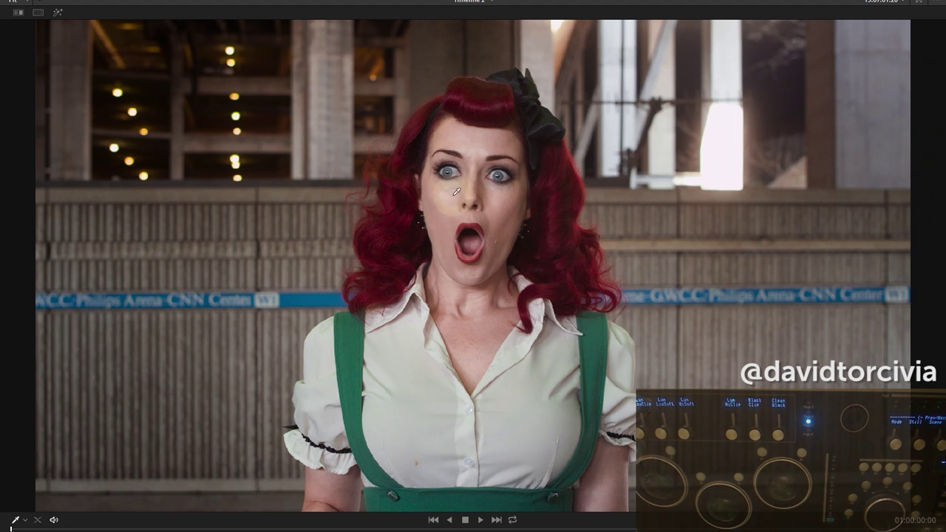
pyautogui.hotkey('ctrl', 'd')
pyautogui.hotkey('ctrl', 'd')
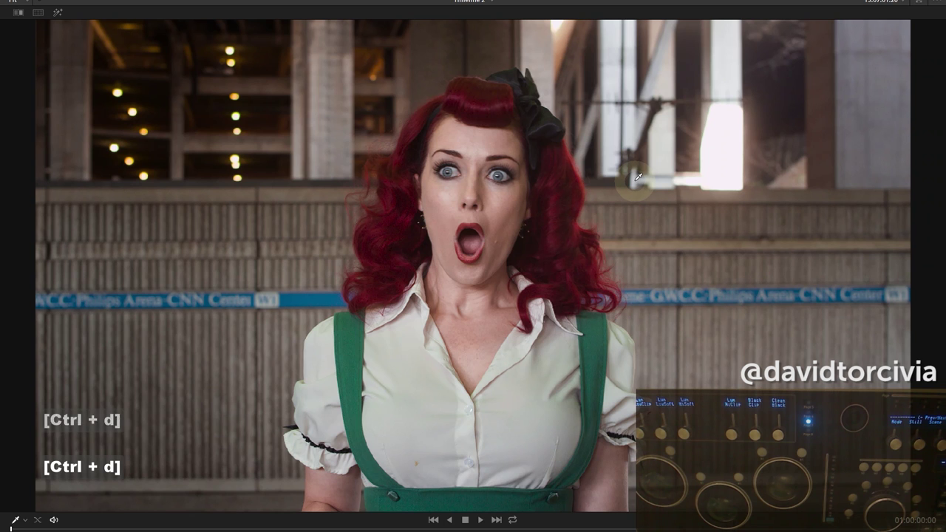
pyautogui.hotkey('shift', 'f')
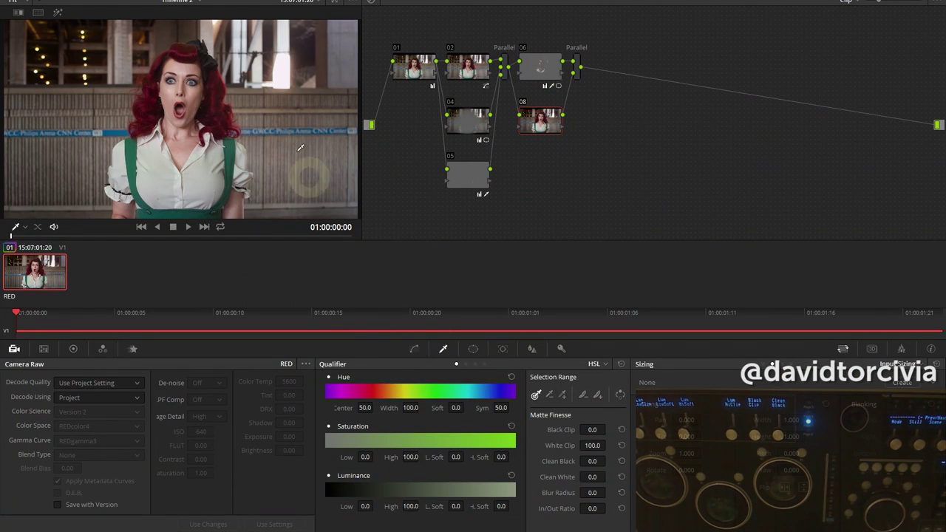
# - Key the red hair on node 08 with hue width 9.1, tighter saturation and luminance, and a cleaned matte
pyautogui.click(220, 87)
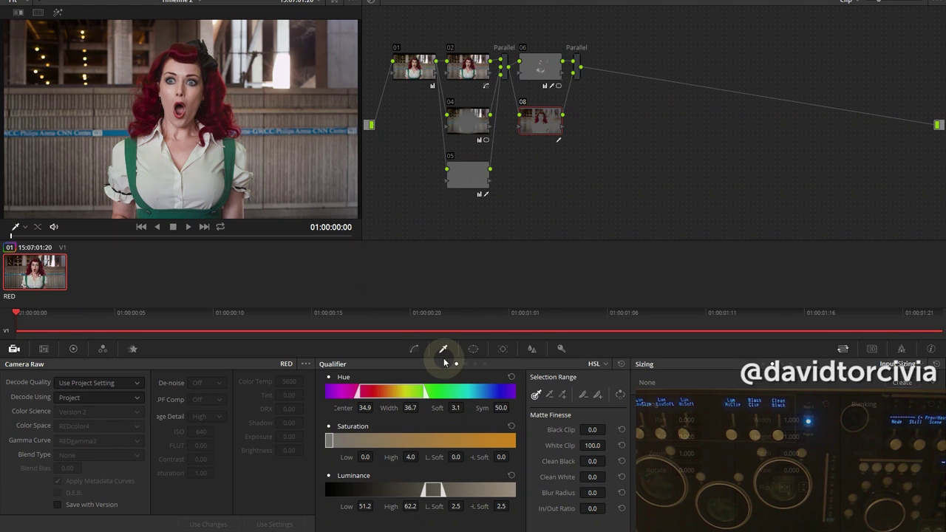
pyautogui.hotkey('shift', 'h')
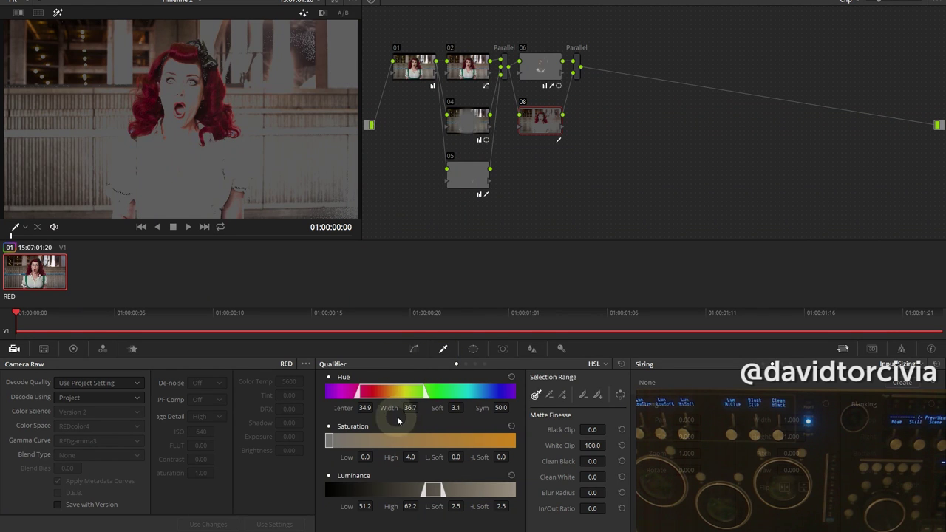
pyautogui.moveTo(406, 408); pyautogui.dragTo(290, 408)
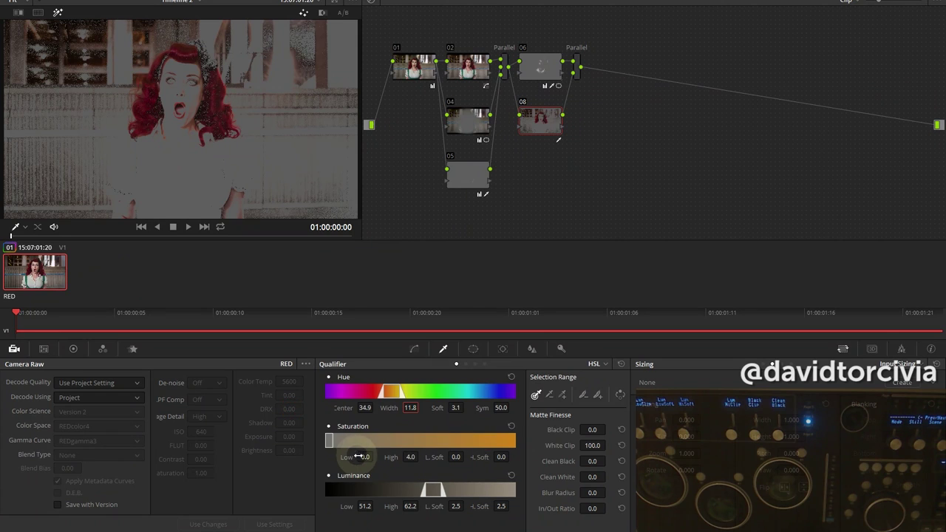
pyautogui.moveTo(363, 457); pyautogui.dragTo(369, 457)
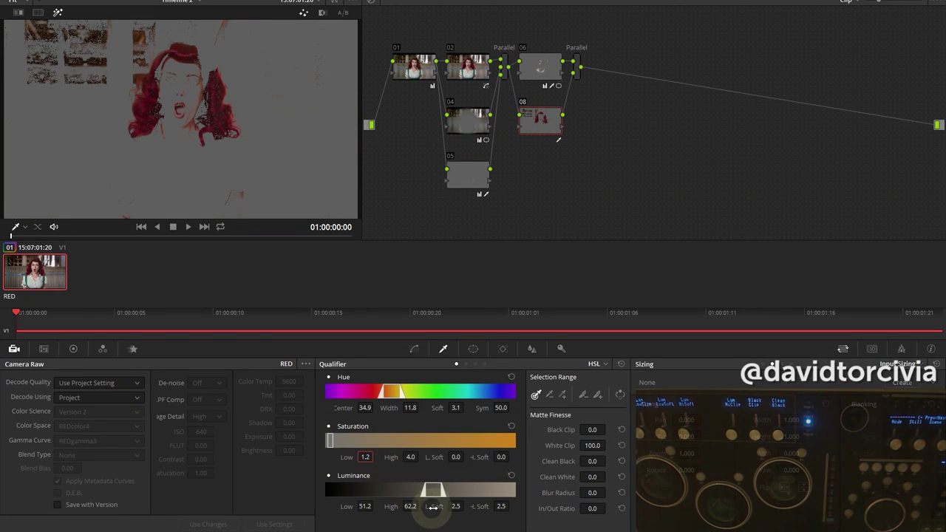
pyautogui.moveTo(410, 506); pyautogui.dragTo(376, 506)
pyautogui.moveTo(408, 407); pyautogui.dragTo(436, 411)
pyautogui.moveTo(592, 461); pyautogui.dragTo(545, 452)
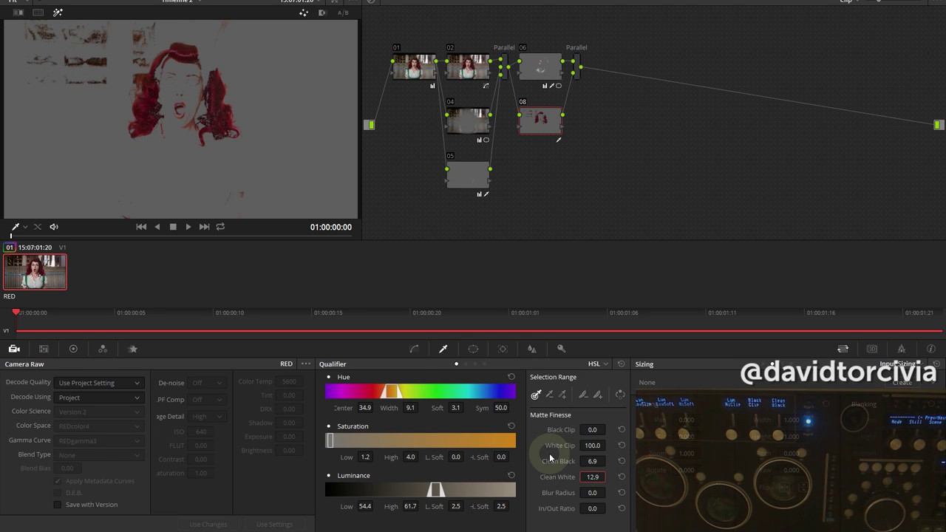
pyautogui.hotkey('shift', 'h')
# - Limit the hair key with a circular window positioned and enlarged around her head
pyautogui.click(473, 348)
pyautogui.click(337, 434)
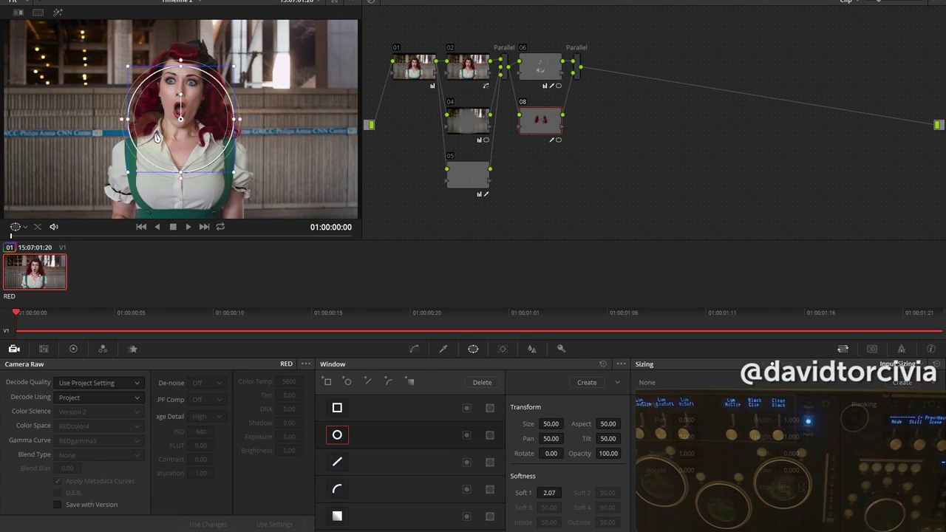
pyautogui.moveTo(214, 140); pyautogui.dragTo(245, 154)
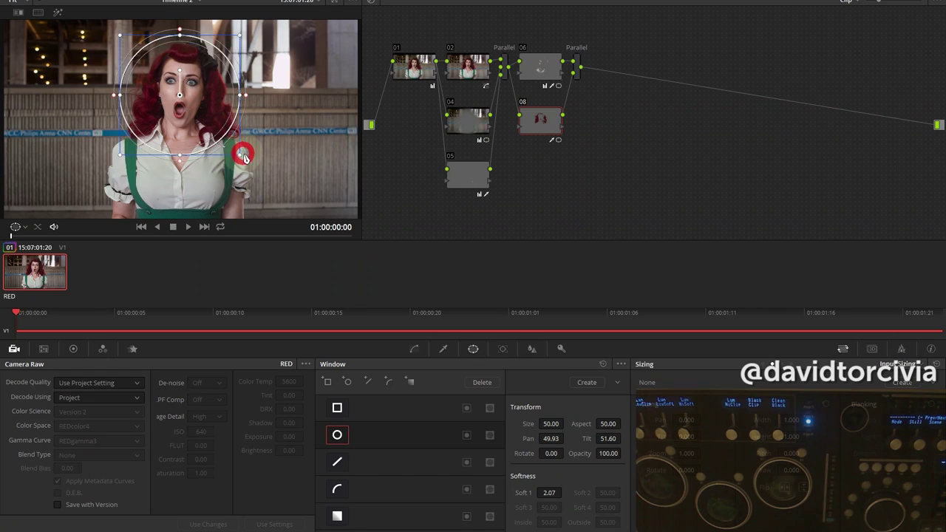
pyautogui.moveTo(183, 119); pyautogui.dragTo(190, 117)
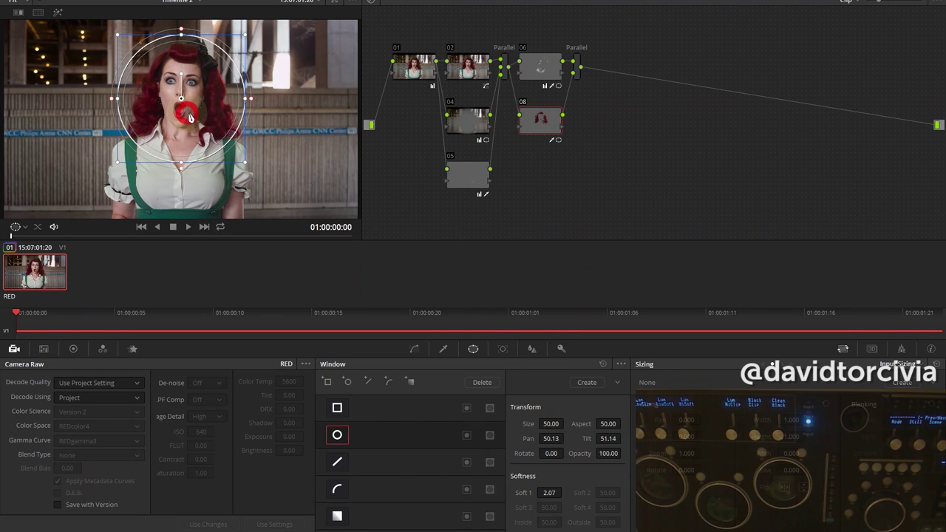
pyautogui.click(258, 101)
pyautogui.click(444, 348)
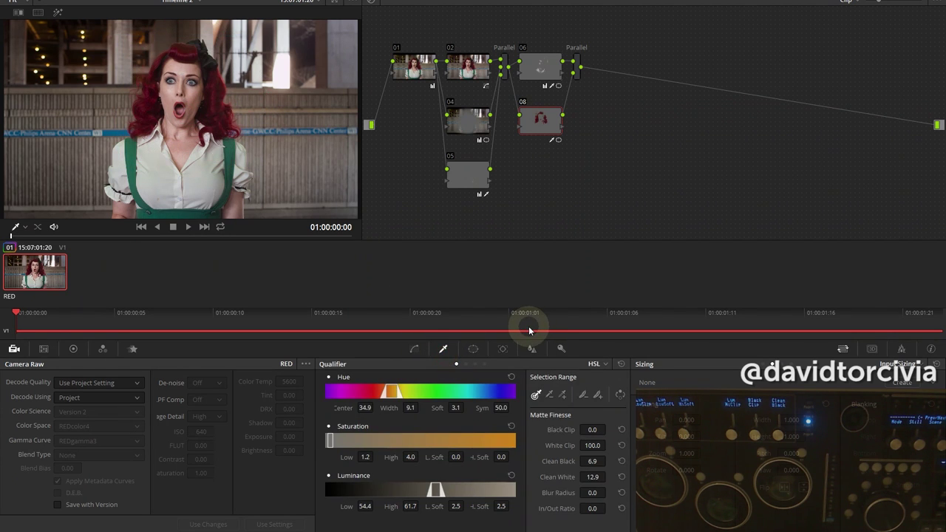
# - Preview the hair matte, then switch the correction controls to the Primaries colour wheels
pyautogui.hotkey('shift', 'h')
pyautogui.hotkey('shift', 'h')
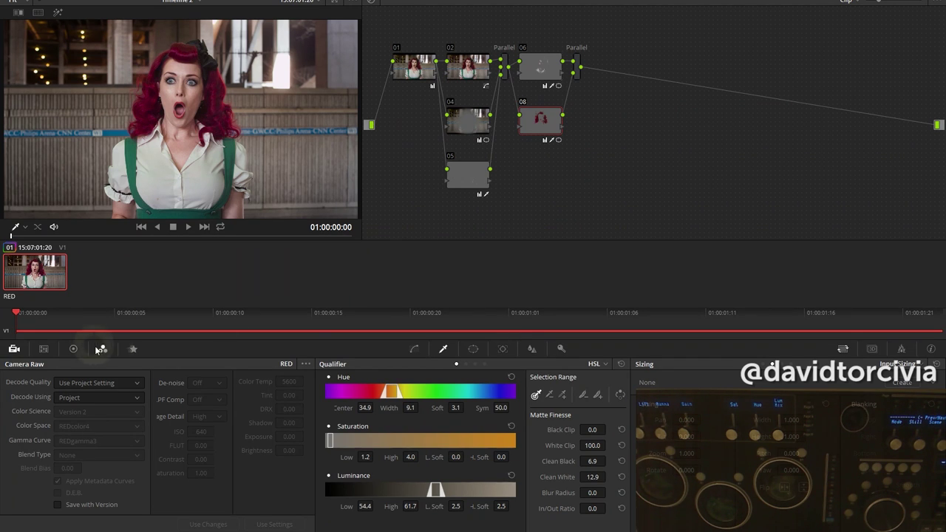
pyautogui.click(74, 350)
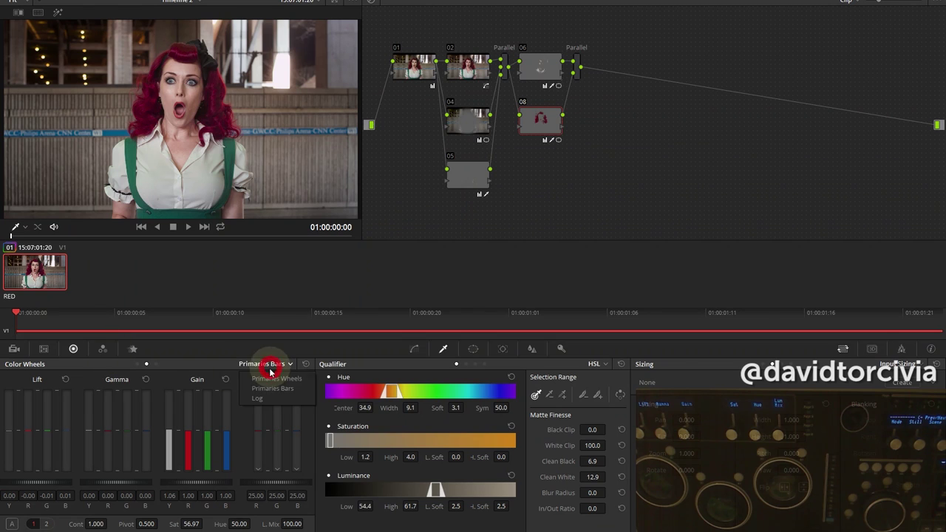
pyautogui.click(270, 378)
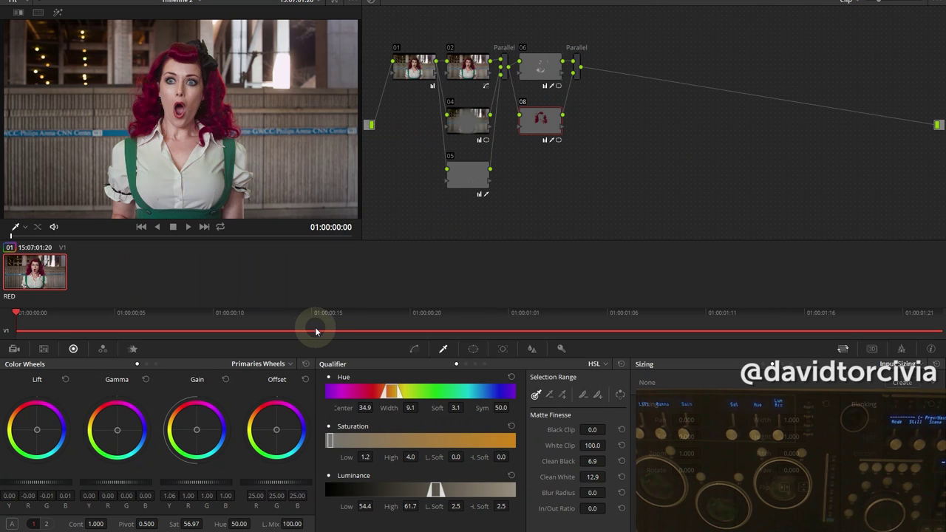
# - Compare full screen with node 08 toggled and the whole grade bypassed and restored
pyautogui.hotkey('ctrl', 'd')
pyautogui.hotkey('ctrl', 'd')
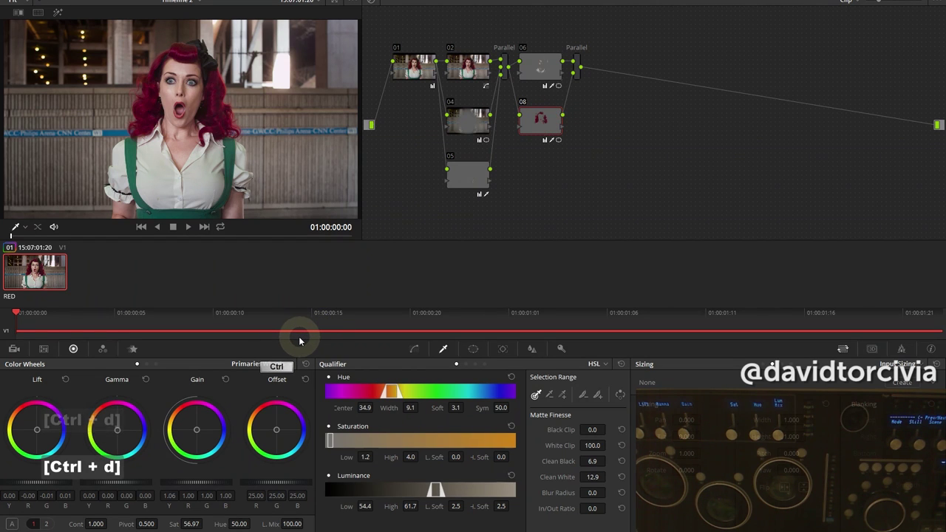
pyautogui.hotkey('ctrl', 'd')
pyautogui.hotkey('shift', 'f')
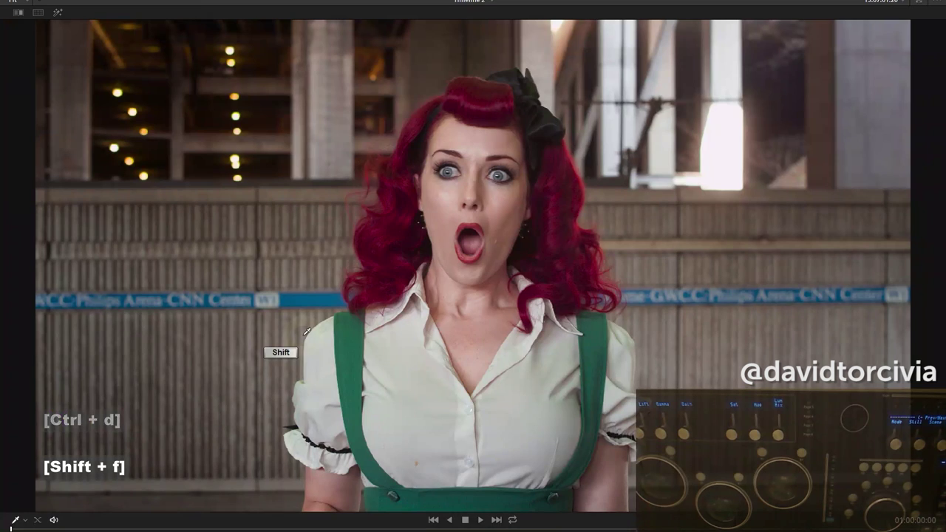
pyautogui.hotkey('shift', 'd')
pyautogui.hotkey('shift', 'd')
pyautogui.hotkey('shift', 'd')
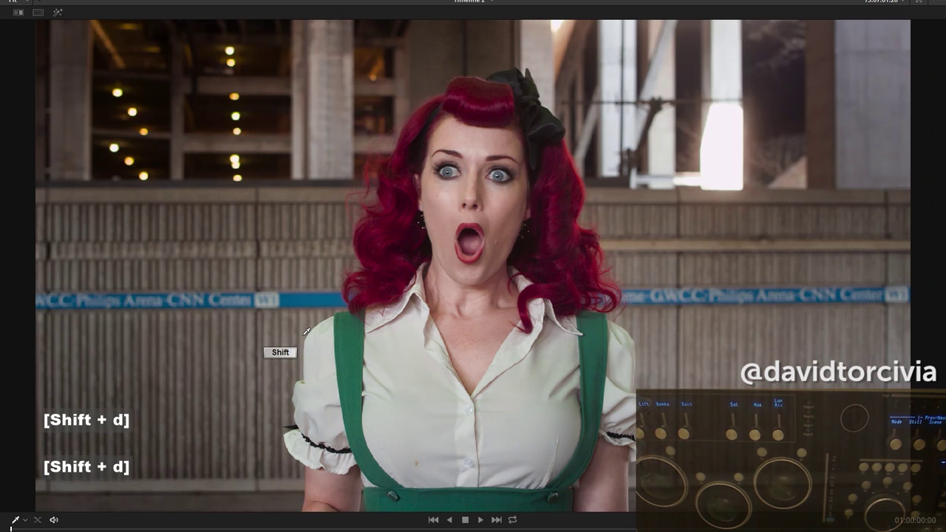
pyautogui.hotkey('shift', 'd')
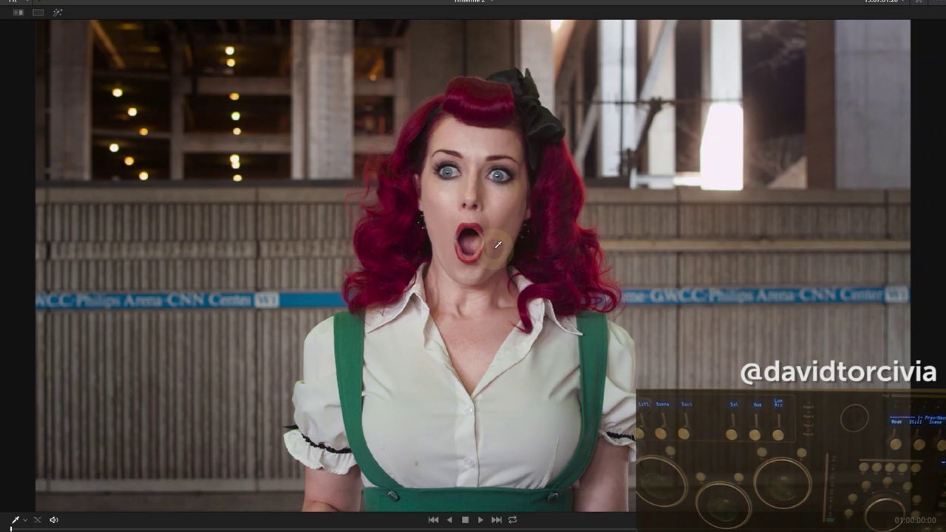
pyautogui.hotkey('shift', 'f')
# - Add a parallel node 09 with a circular window moved up toward her face
pyautogui.hotkey('alt', 'p')
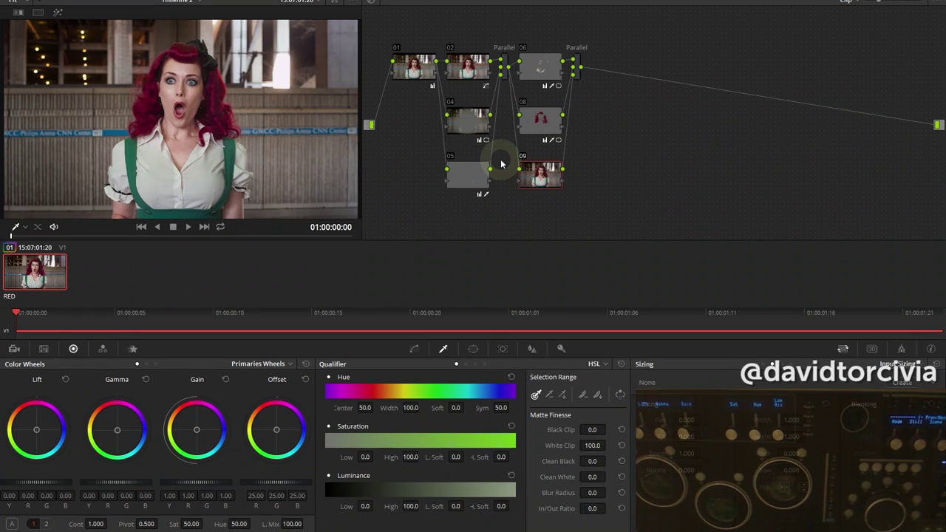
pyautogui.scroll(4, 215, 133)
pyautogui.scroll(2, 218, 133)
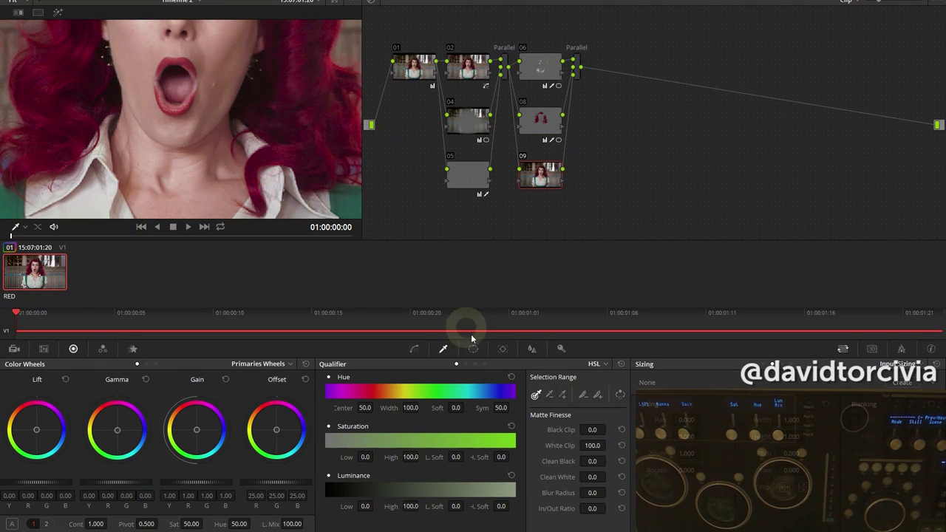
pyautogui.click(472, 348)
pyautogui.click(337, 434)
pyautogui.moveTo(168, 131); pyautogui.dragTo(220, 78)
pyautogui.scroll(-6, 340, 196)
# - Shrink the circle and place it with tight softness on the cheek beside her mouth
pyautogui.hotkey('shift', 'f')
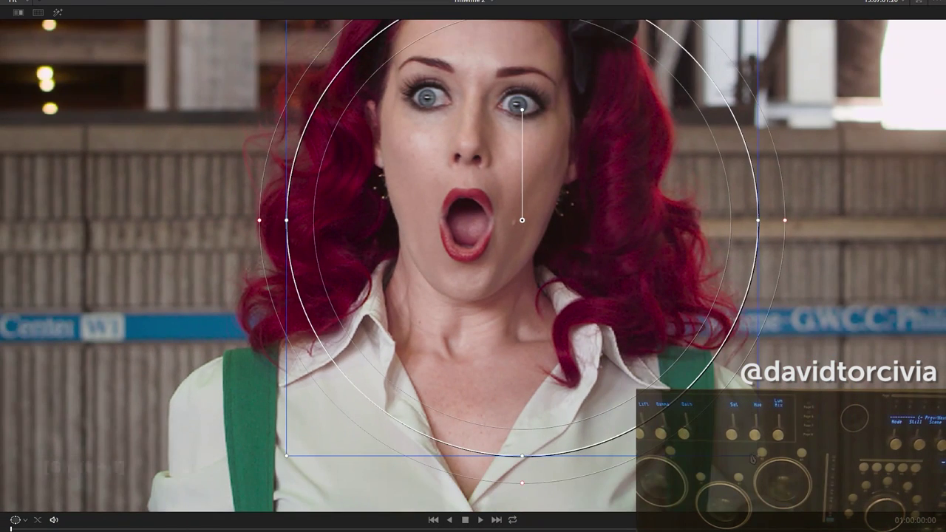
pyautogui.moveTo(753, 459); pyautogui.dragTo(513, 223)
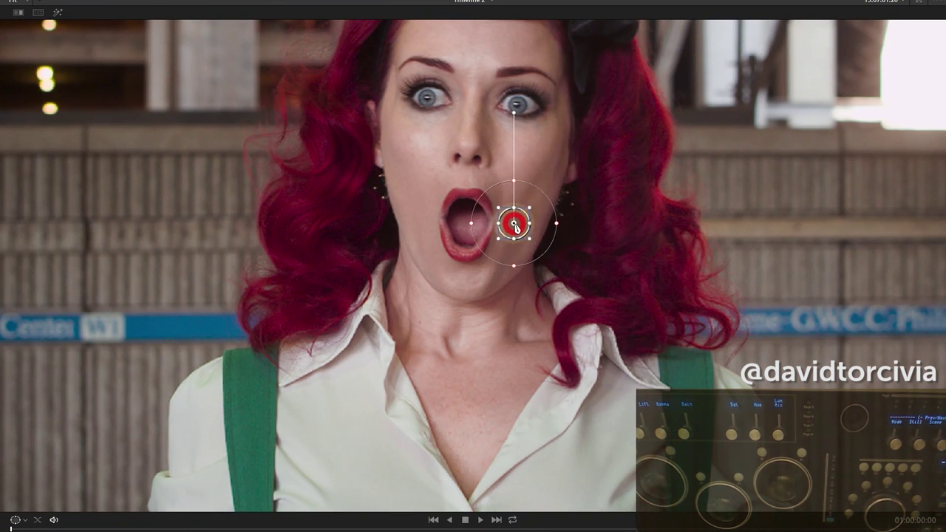
pyautogui.moveTo(516, 264); pyautogui.dragTo(513, 255)
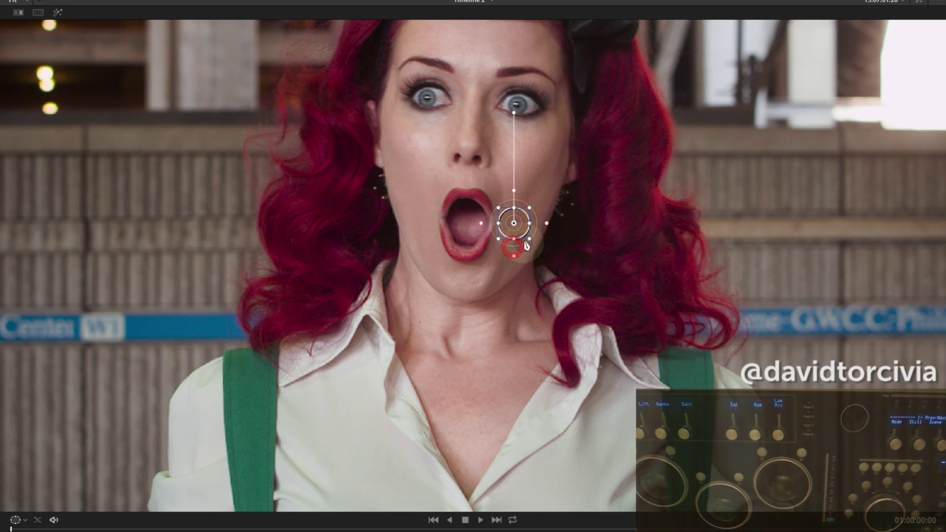
pyautogui.moveTo(526, 246); pyautogui.dragTo(515, 225)
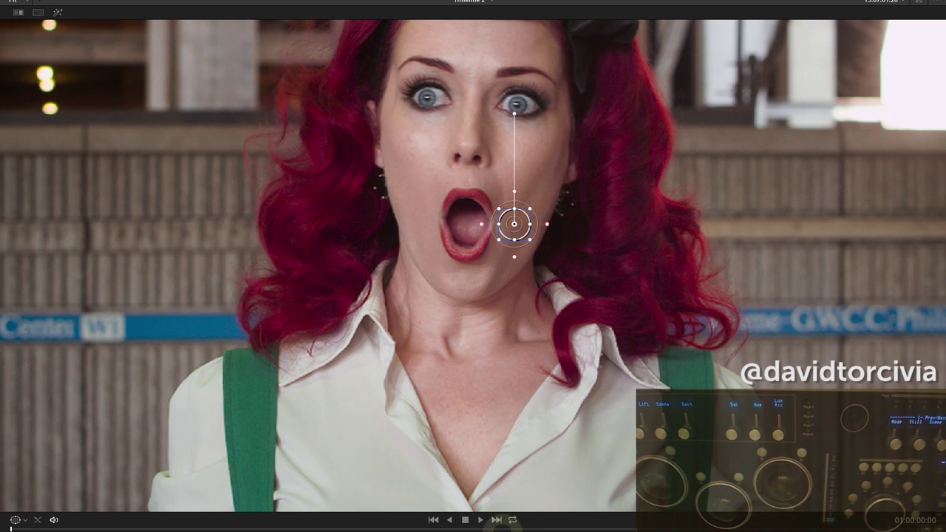
pyautogui.hotkey('shift', 'f')
# - Track the cheek window forward through the clip and play it back to check
pyautogui.click(502, 348)
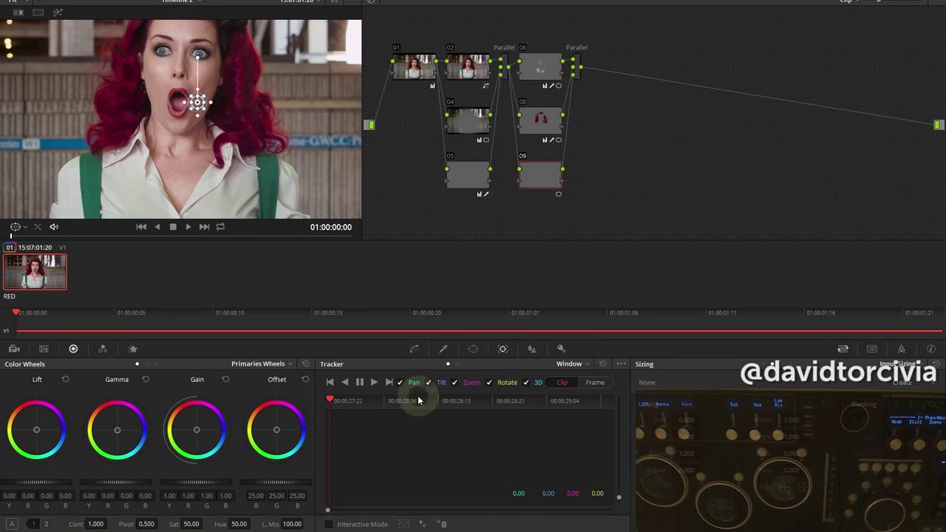
pyautogui.click(375, 382)
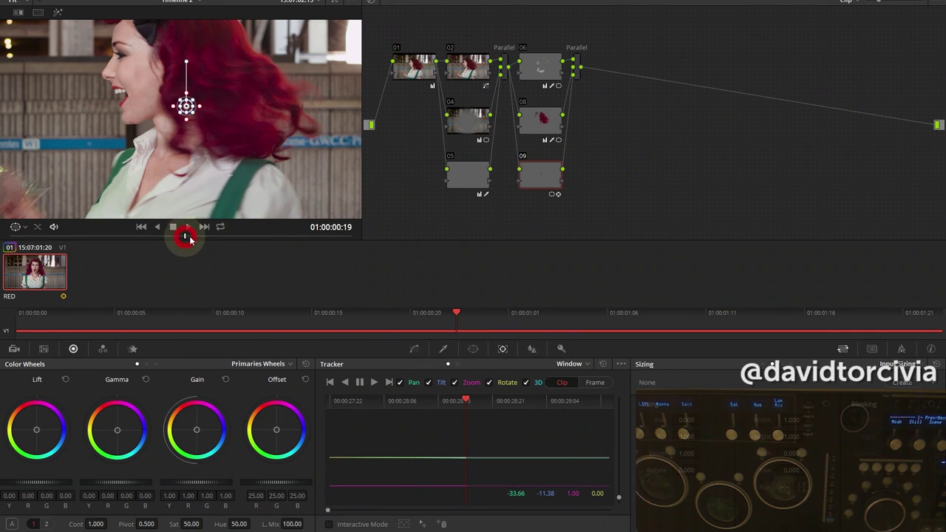
pyautogui.click(187, 231)
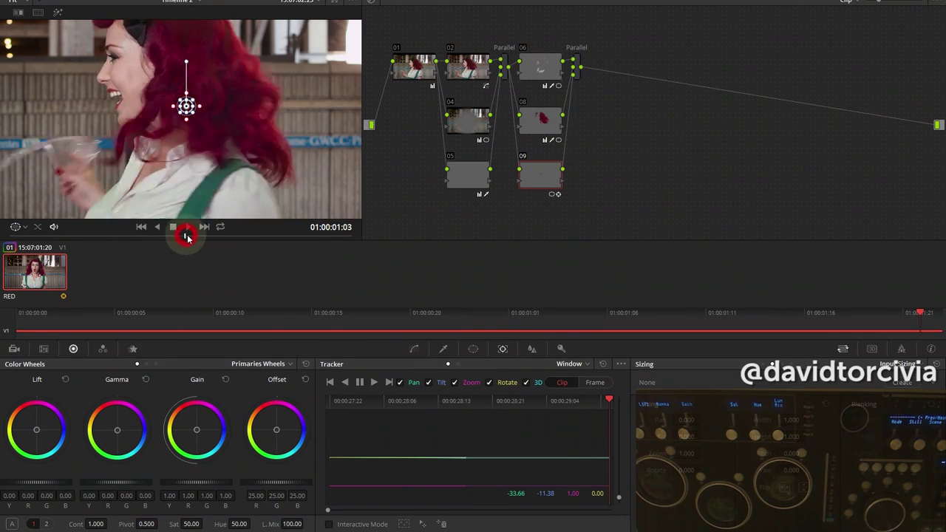
pyautogui.click(143, 234)
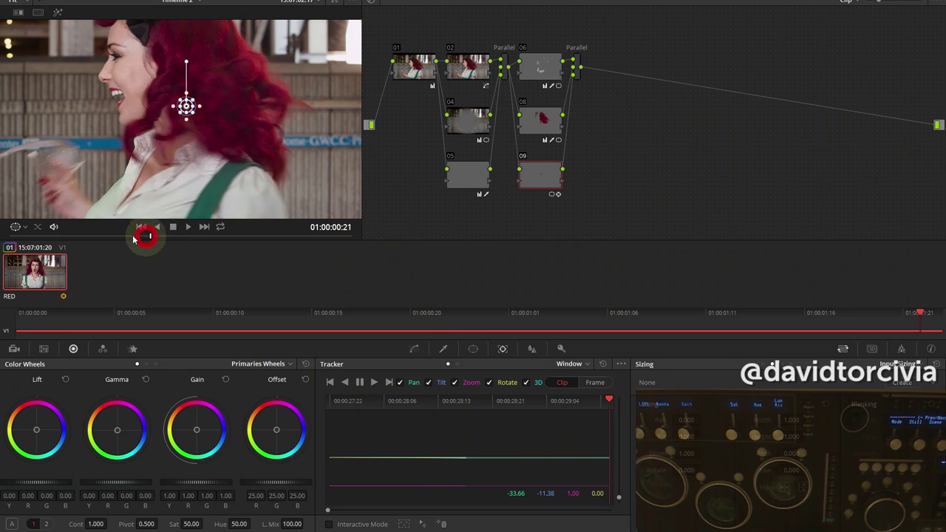
pyautogui.click(447, 347)
pyautogui.hotkey('shift', 'f')
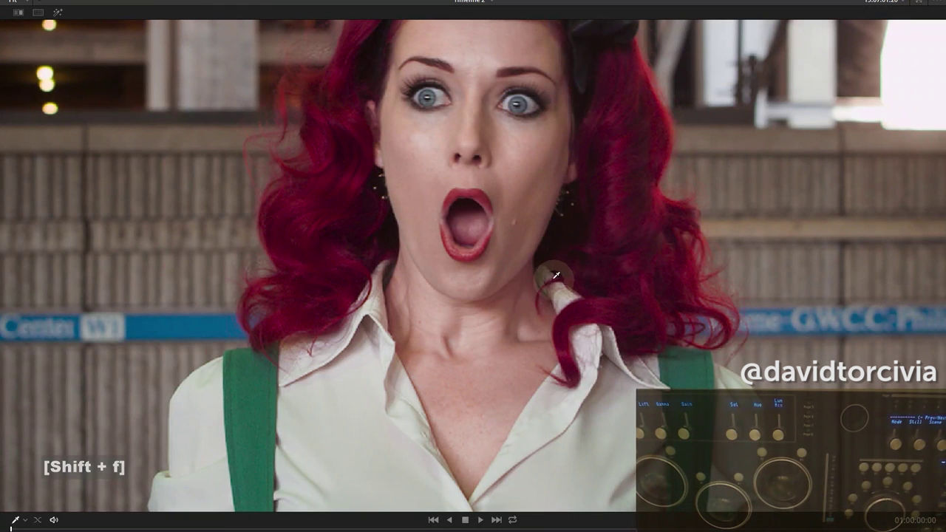
# - Try a blur on the cheek window, undo it, and lower midtone detail to -100
pyautogui.hotkey('shift', 'f')
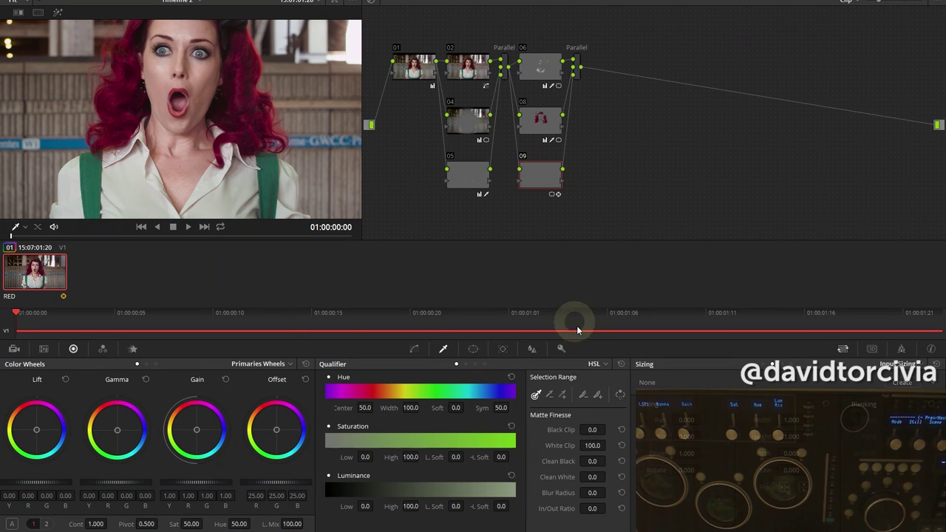
pyautogui.click(472, 348)
pyautogui.click(532, 348)
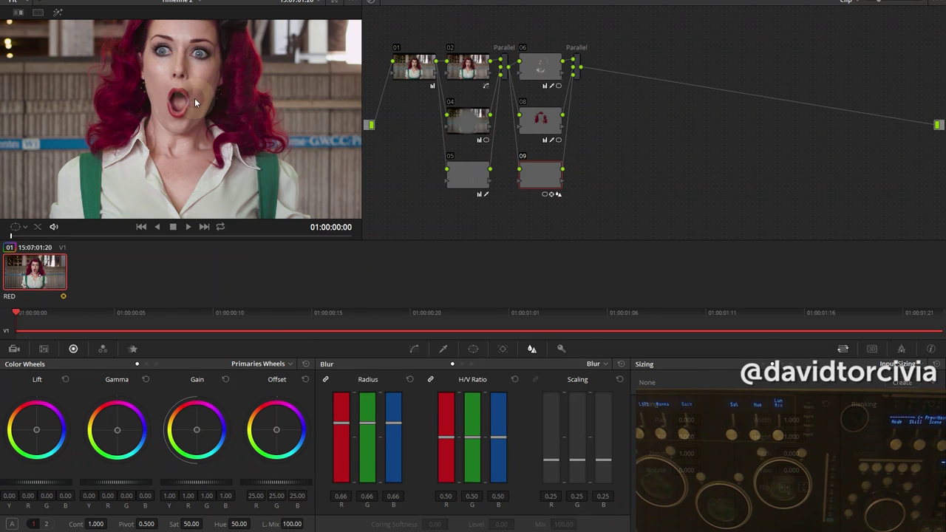
pyautogui.hotkey('ctrl', 'z')
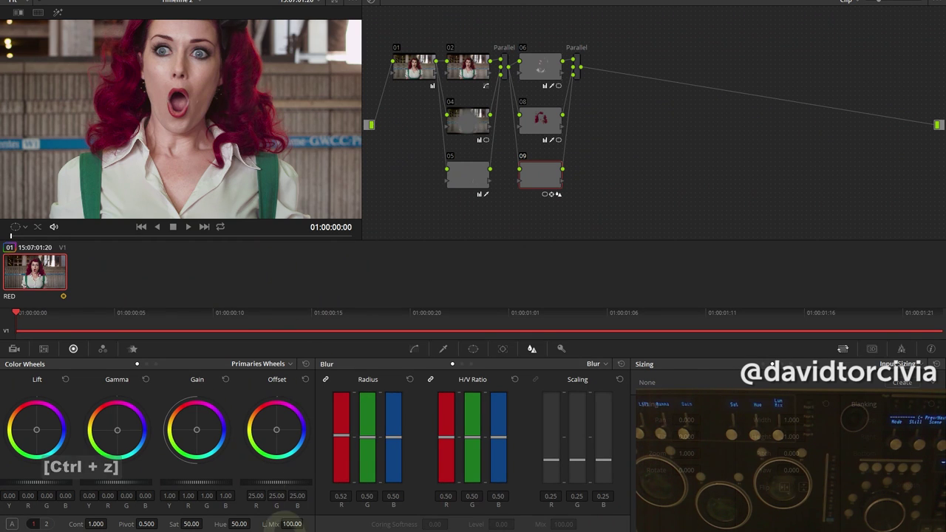
pyautogui.click(46, 525)
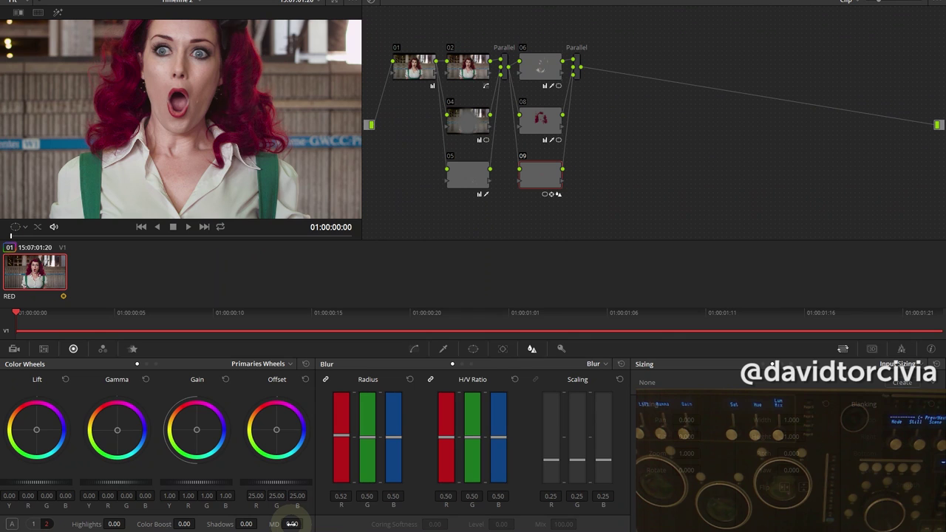
pyautogui.moveTo(244, 523); pyautogui.dragTo(178, 514)
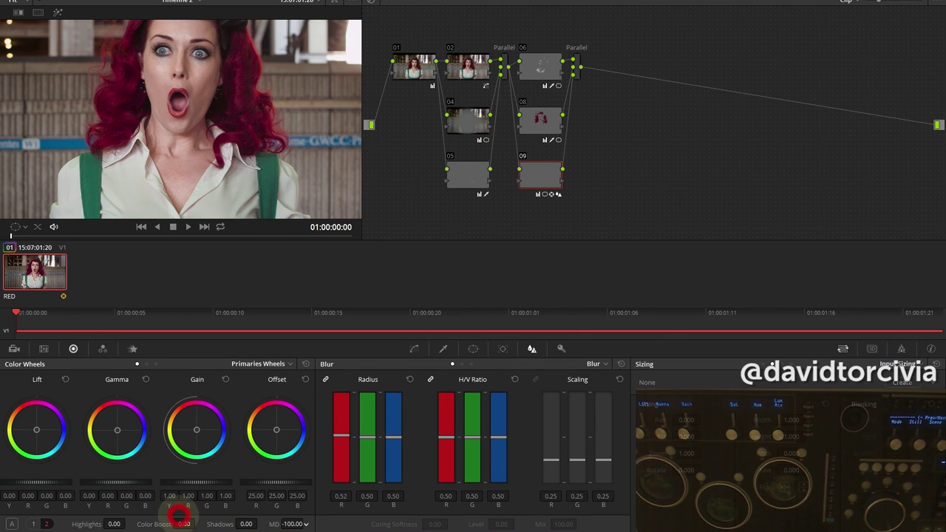
# - Compare the cheek smoothing before and after, then frame her shirt and select node 09
pyautogui.hotkey('shift', 'f')
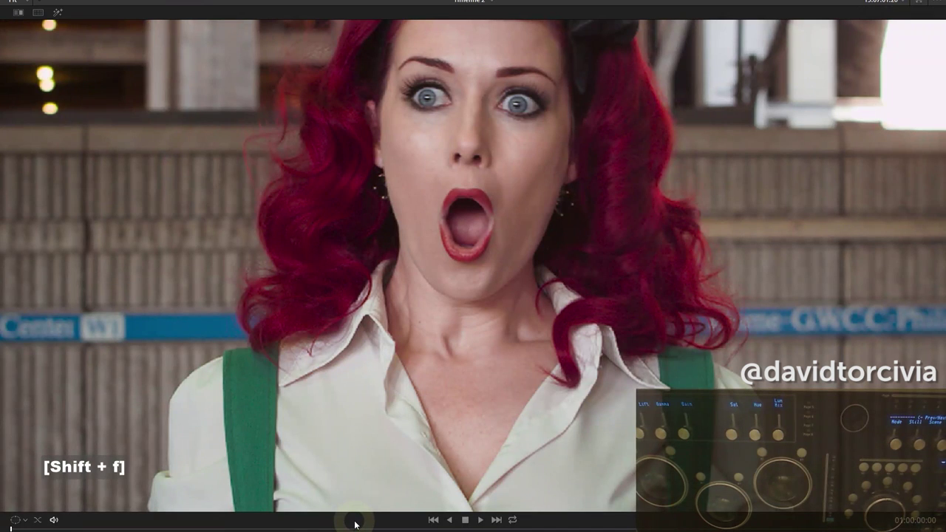
pyautogui.hotkey('ctrl', 'd')
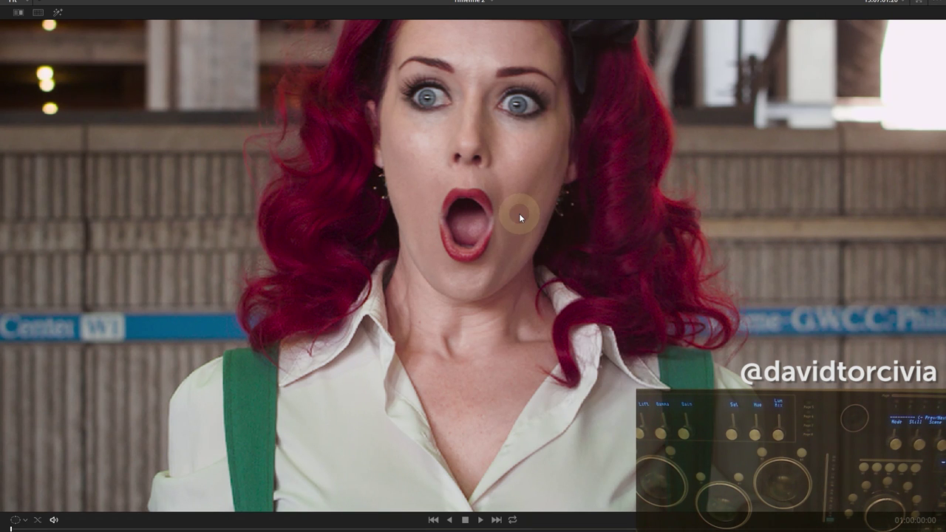
pyautogui.hotkey('shift', 'f')
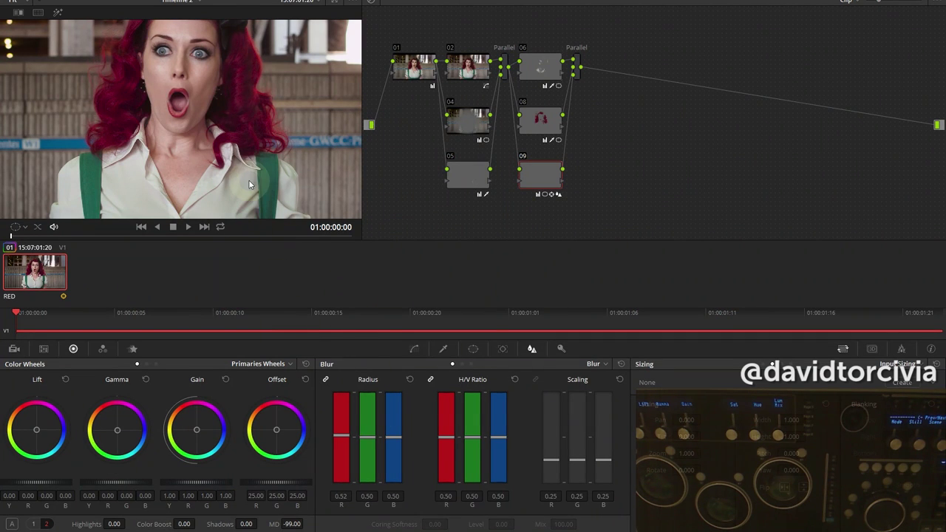
pyautogui.scroll(3, 215, 193)
pyautogui.moveTo(236, 106); pyautogui.dragTo(267, 68)
pyautogui.click(526, 191)
# - Add serial node 10 with a small circular window shrunk around the mark on her shirt
pyautogui.hotkey('alt', 's')
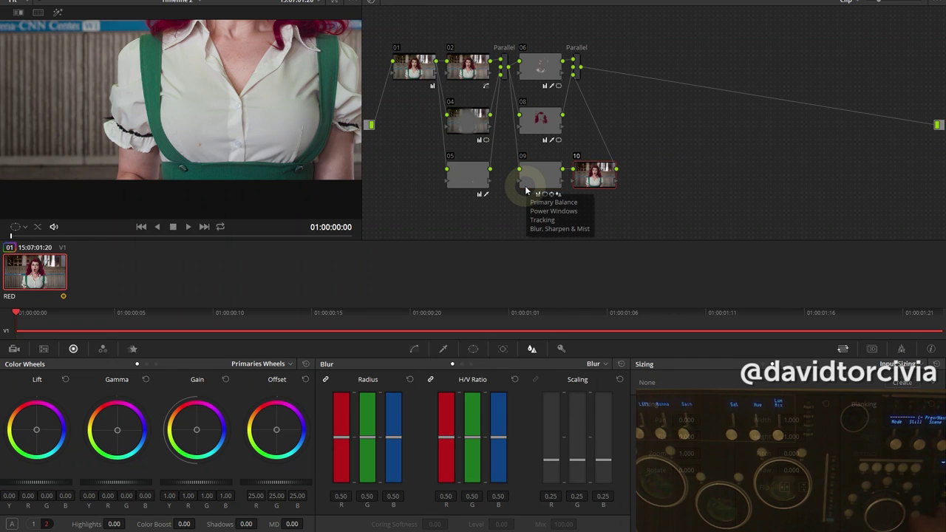
pyautogui.click(474, 350)
pyautogui.click(337, 434)
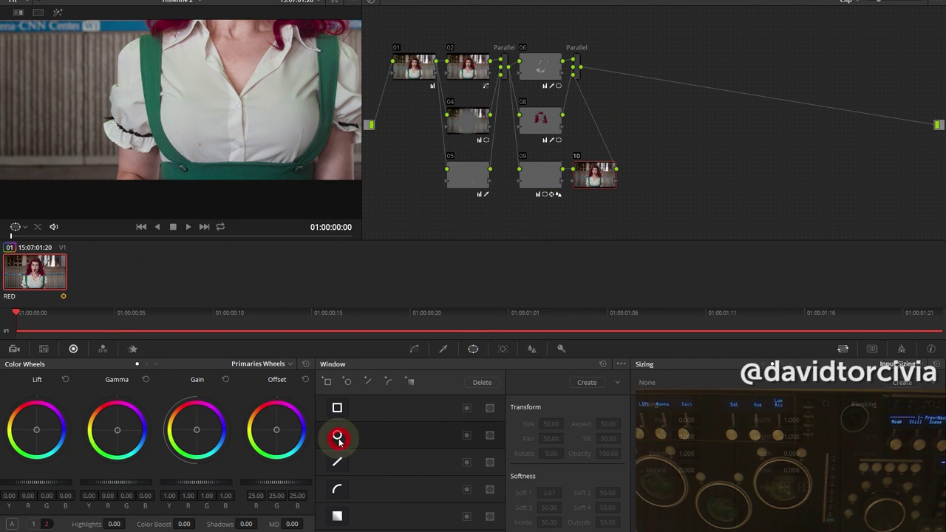
pyautogui.moveTo(212, 168)
pyautogui.mouseDown()
pyautogui.moveTo(243, 31)
pyautogui.moveTo(205, 186)
pyautogui.moveTo(207, 170)
pyautogui.mouseUp()
pyautogui.moveTo(299, 45); pyautogui.dragTo(214, 154)
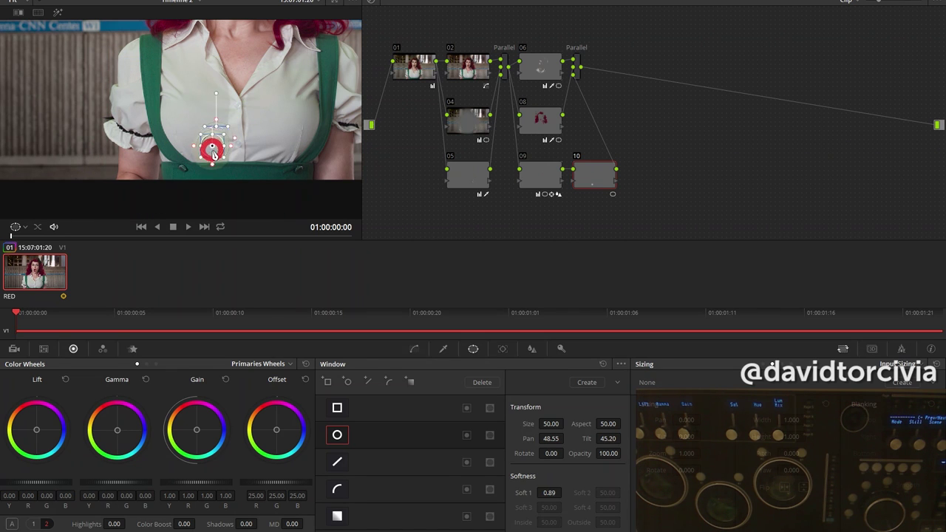
# - Track the shirt window forward through the clip and return to the first frame
pyautogui.click(503, 348)
pyautogui.click(376, 383)
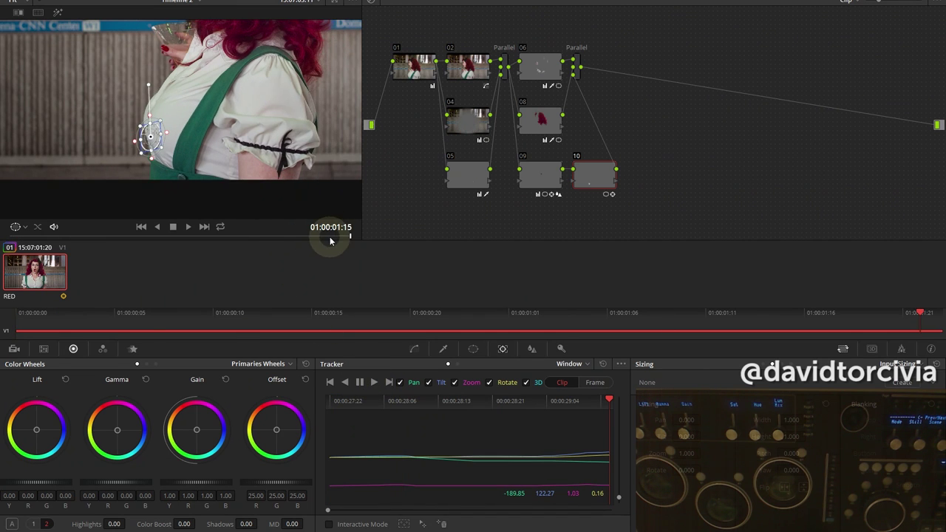
pyautogui.moveTo(332, 236); pyautogui.dragTo(11, 235)
# - Nudge the shirt circle onto the mark and drop midtone detail to -100
pyautogui.scroll(4, 184, 177)
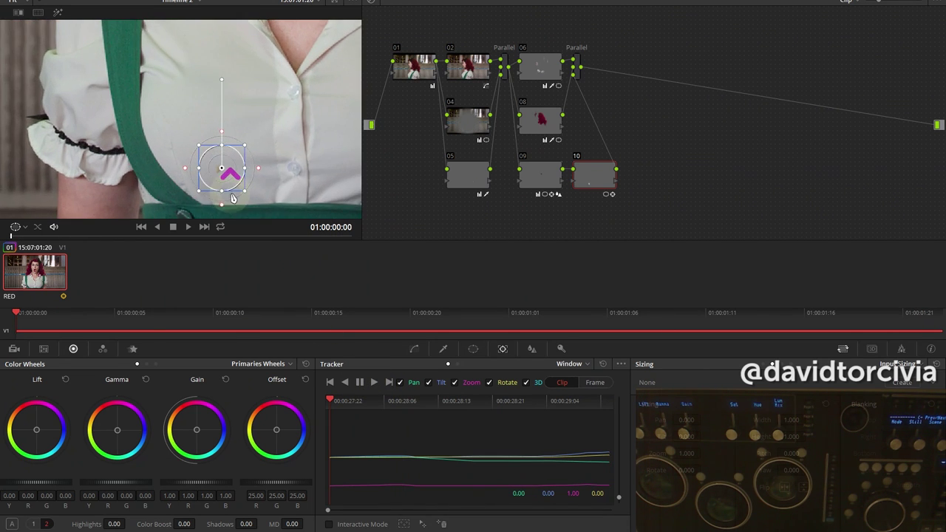
pyautogui.moveTo(231, 130)
pyautogui.mouseDown()
pyautogui.moveTo(244, 142)
pyautogui.moveTo(228, 135)
pyautogui.mouseUp()
pyautogui.click(471, 349)
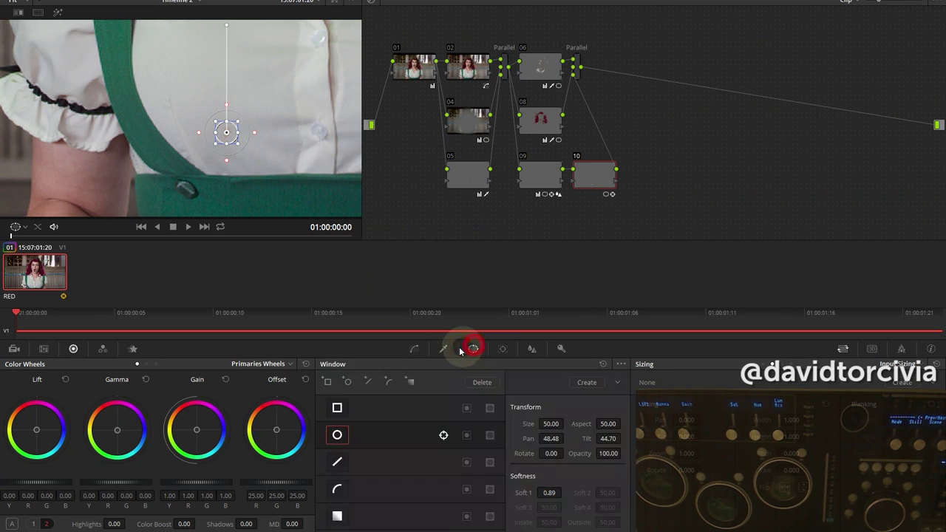
pyautogui.click(444, 348)
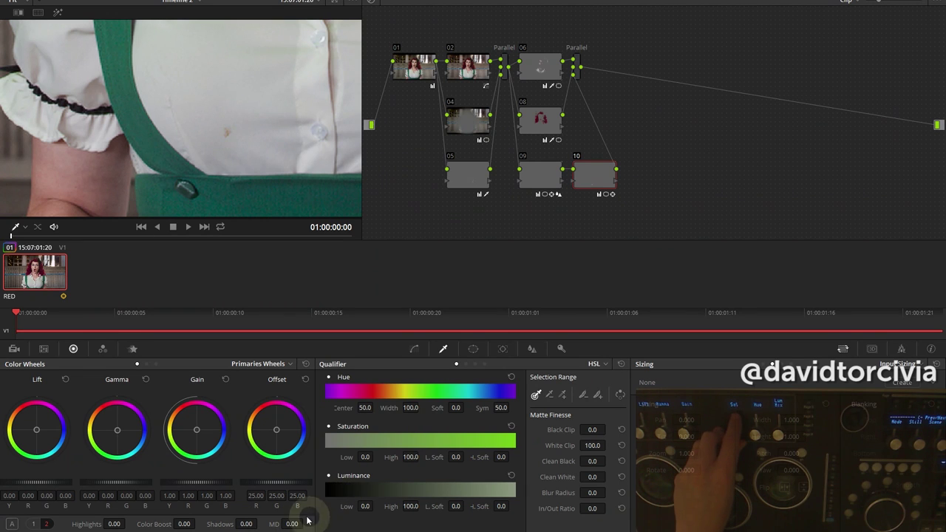
pyautogui.moveTo(293, 523); pyautogui.dragTo(157, 523)
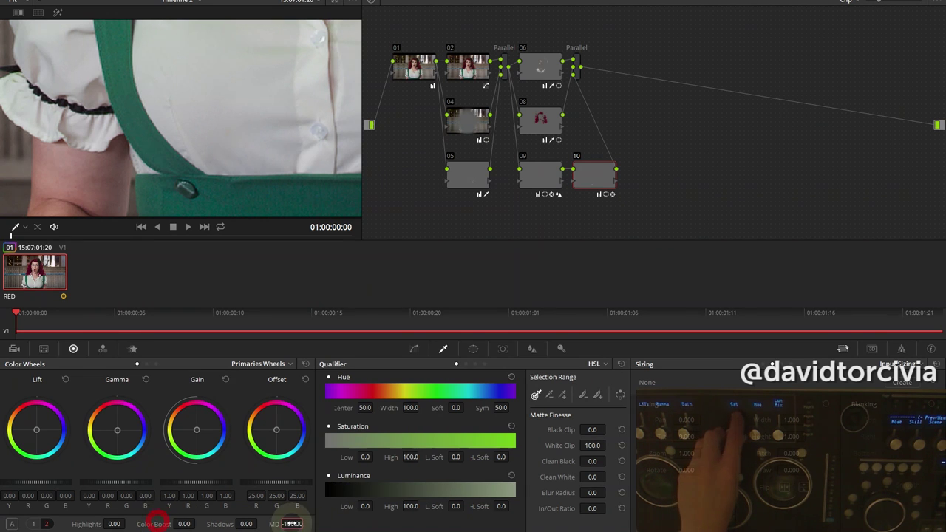
# - Compare node 10 and the whole grade on and off with the frame fitted to the viewer
pyautogui.rightClick(278, 111)
pyautogui.click(730, 164)
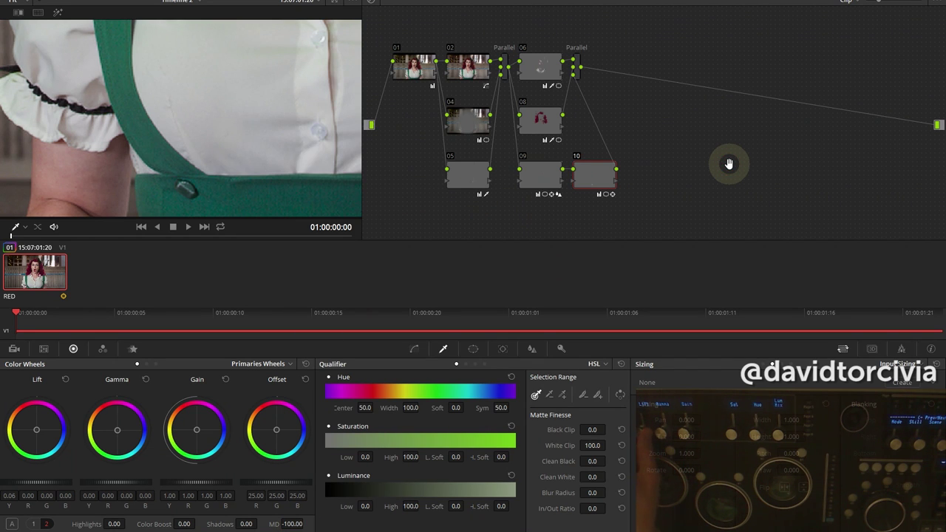
pyautogui.hotkey('ctrl', 'd')
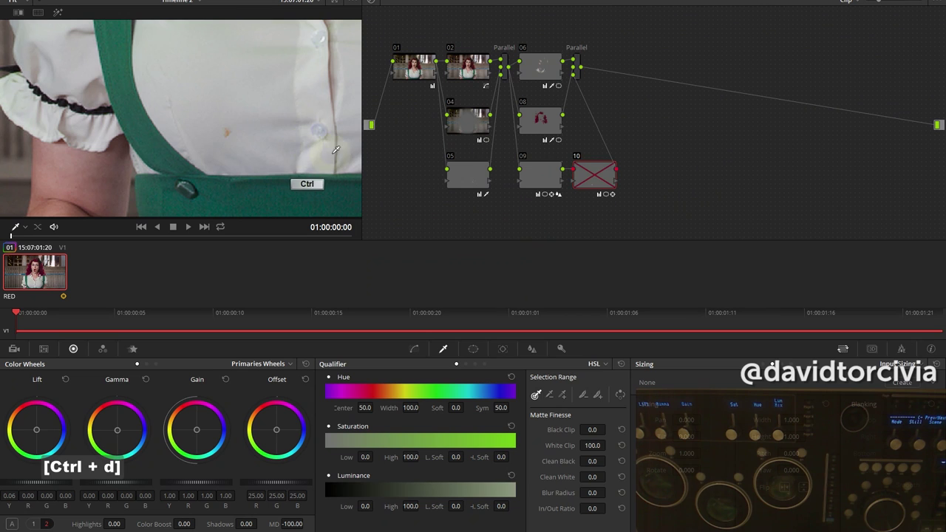
pyautogui.hotkey('ctrl', 'd')
pyautogui.rightClick(264, 136)
pyautogui.click(337, 227)
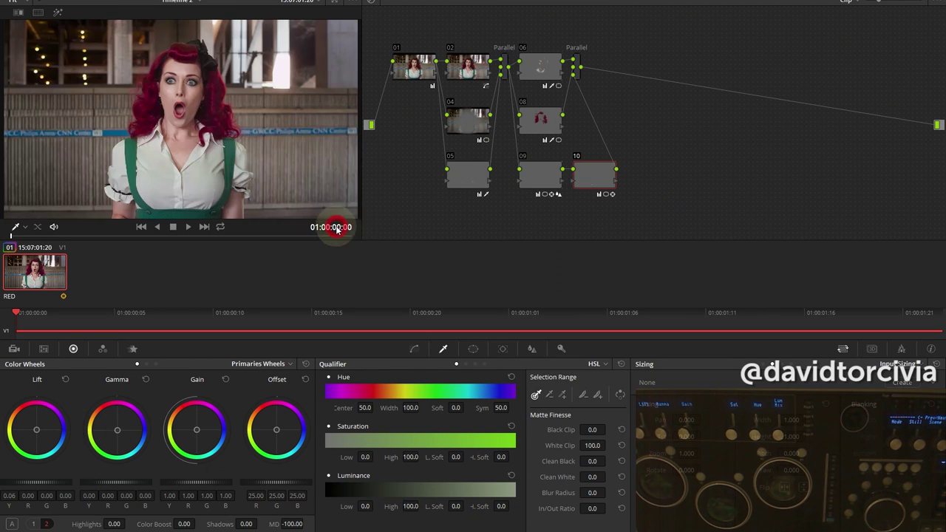
pyautogui.hotkey('shift', 'd')
pyautogui.hotkey('shift', 'd')
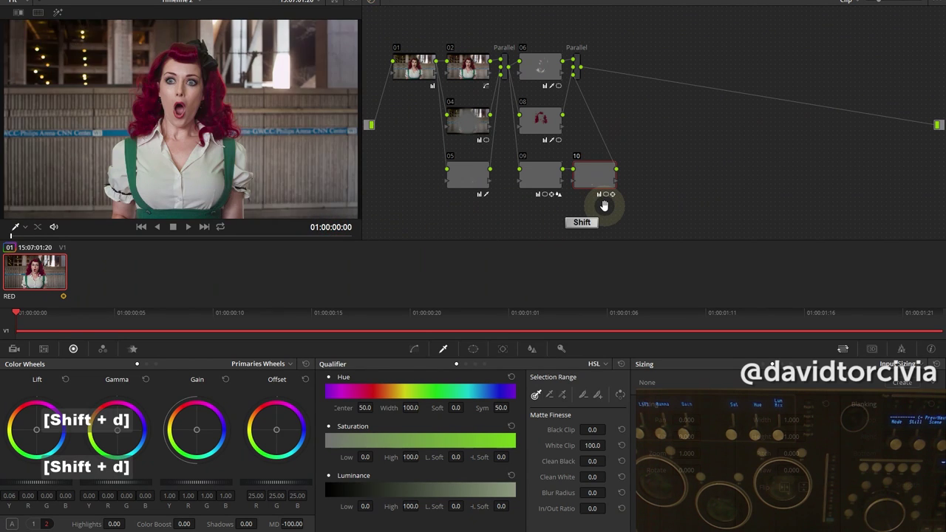
pyautogui.hotkey('shift', 'd')
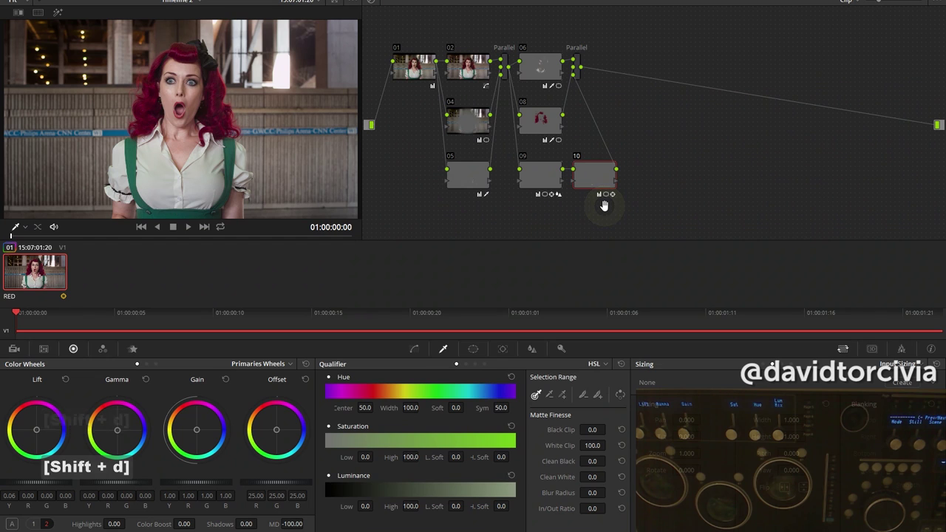
pyautogui.click(577, 59)
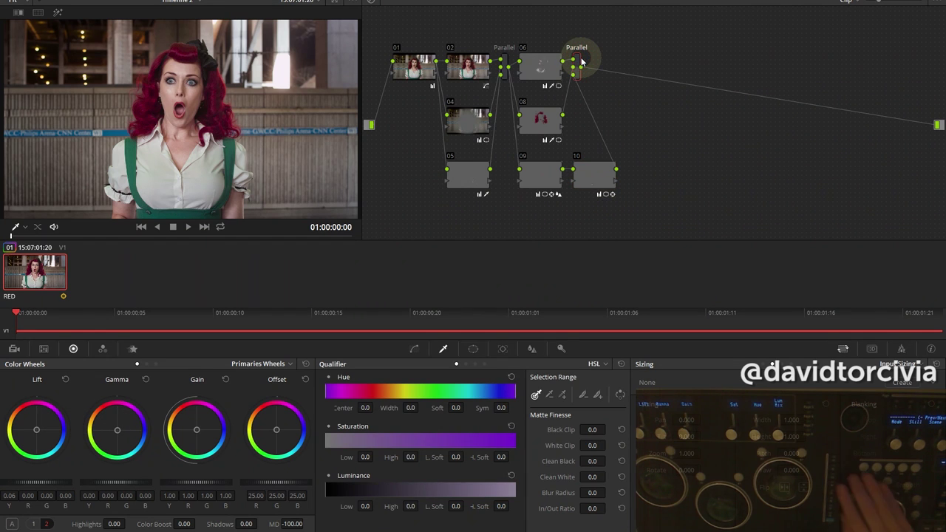
# - Add serial node 11 after the Parallel mixer with a circular window moved onto her face
pyautogui.hotkey('alt', 's')
pyautogui.moveTo(612, 68); pyautogui.dragTo(645, 68)
pyautogui.click(473, 348)
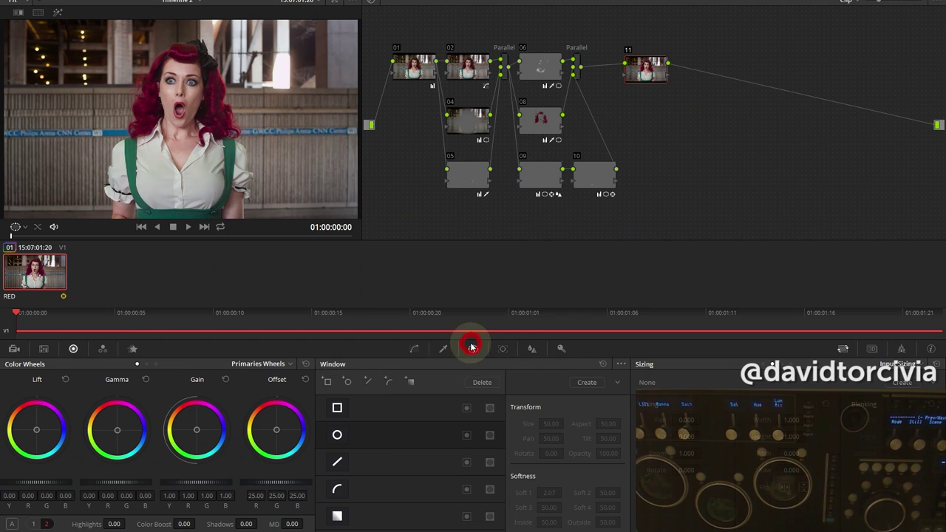
pyautogui.click(337, 434)
pyautogui.moveTo(185, 110); pyautogui.dragTo(178, 89)
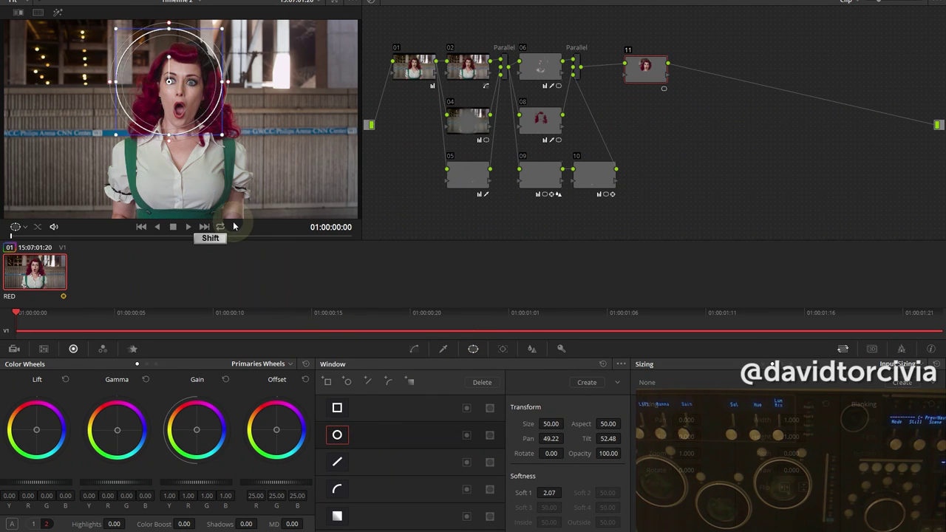
# - Shape the window into a tilted ellipse fitted tightly around her left-hand eye
pyautogui.hotkey('shift', 'f')
pyautogui.moveTo(444, 303); pyautogui.dragTo(444, 247)
pyautogui.moveTo(581, 250); pyautogui.dragTo(452, 186)
pyautogui.scroll(3, 442, 140)
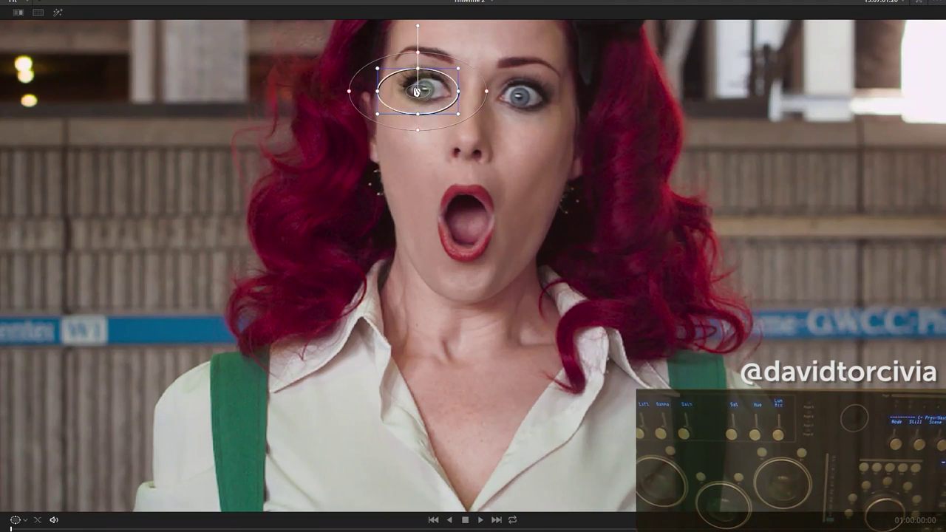
pyautogui.click(422, 85)
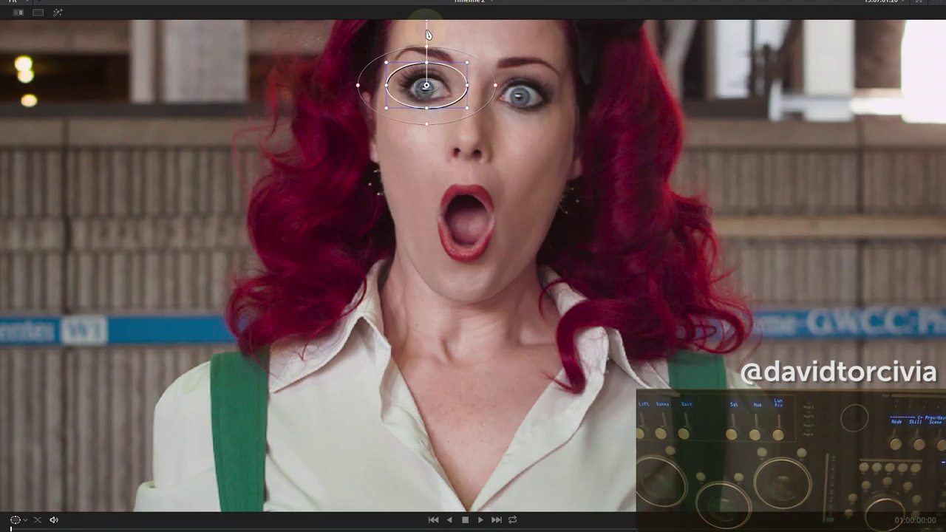
pyautogui.moveTo(426, 22); pyautogui.dragTo(436, 28)
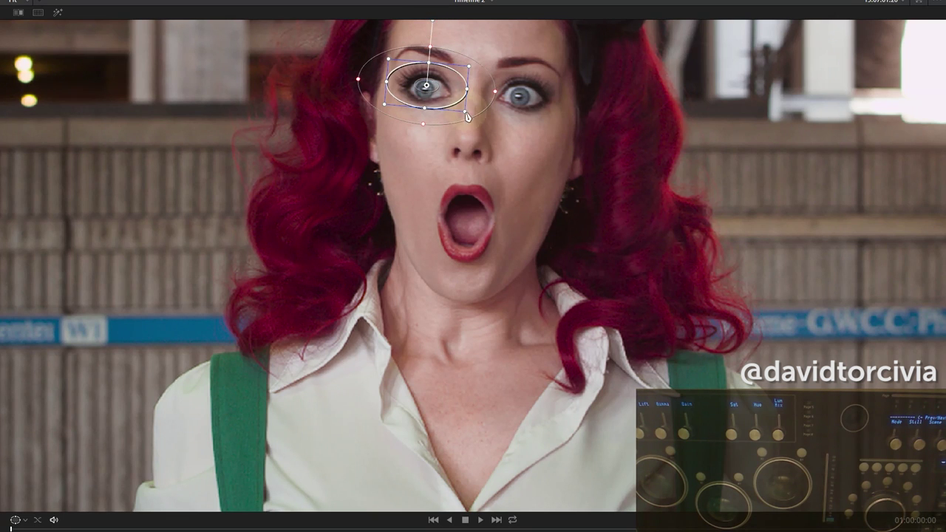
pyautogui.moveTo(467, 115)
pyautogui.mouseDown()
pyautogui.moveTo(428, 85)
pyautogui.moveTo(470, 96)
pyautogui.moveTo(427, 92)
pyautogui.moveTo(446, 104)
pyautogui.mouseUp()
pyautogui.hotkey('shift', 'f')
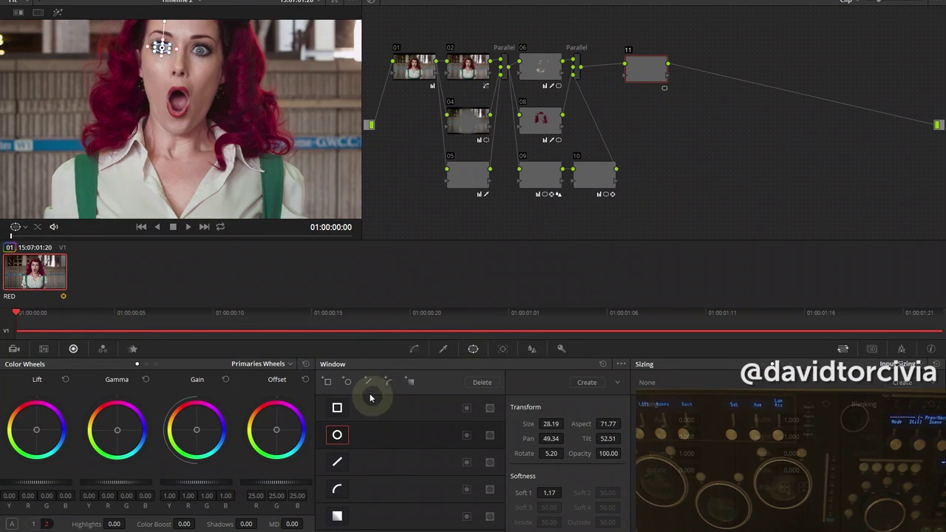
# - Add a second circular window and squash it into an ellipse over her right-hand eye
pyautogui.click(347, 380)
pyautogui.click(179, 118)
pyautogui.moveTo(178, 118); pyautogui.dragTo(212, 61)
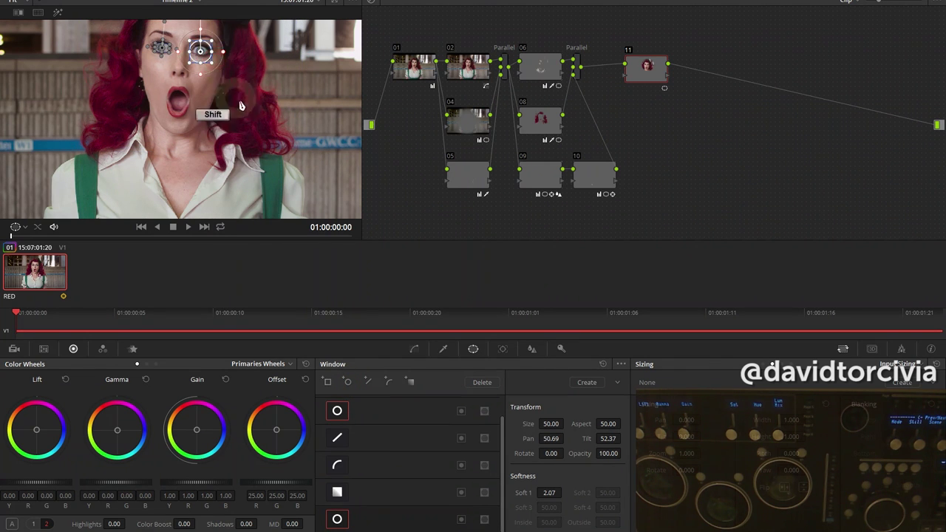
pyautogui.hotkey('shift', 'f')
pyautogui.moveTo(522, 130); pyautogui.dragTo(542, 111)
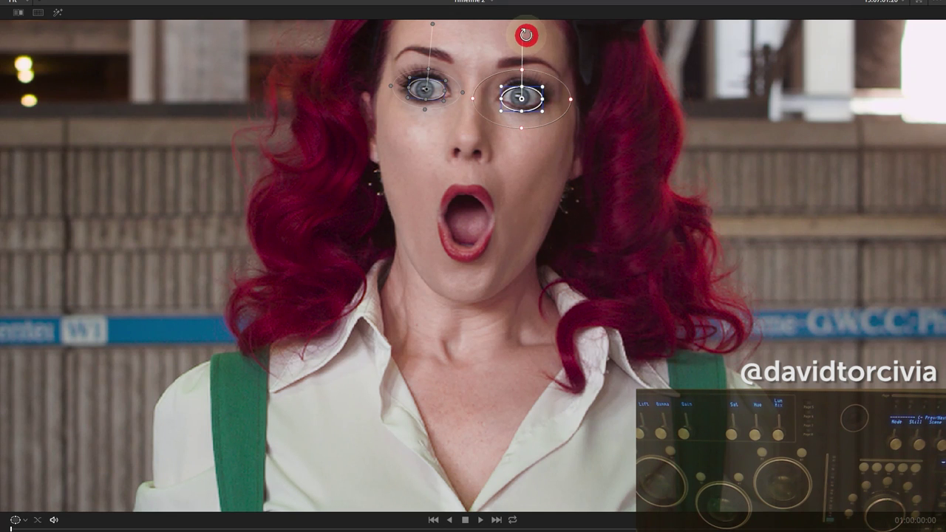
pyautogui.moveTo(544, 111); pyautogui.dragTo(555, 96)
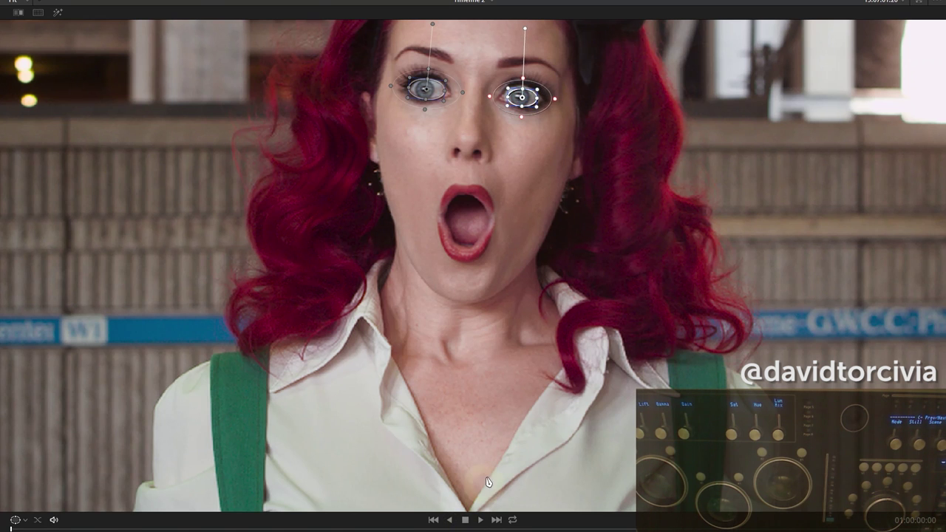
pyautogui.hotkey('shift', 'f')
# - Track the right-eye and then left-eye windows forward through the clip, ending on the first frame
pyautogui.click(502, 349)
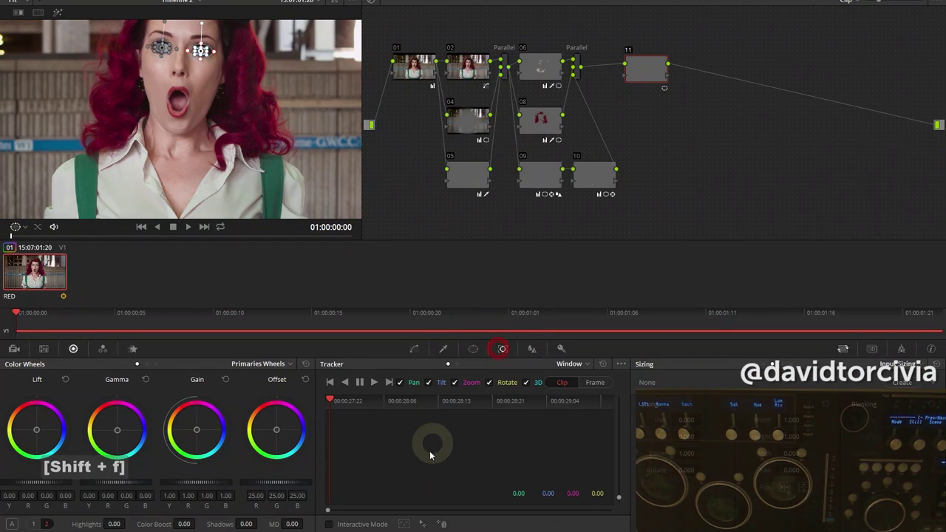
pyautogui.click(375, 383)
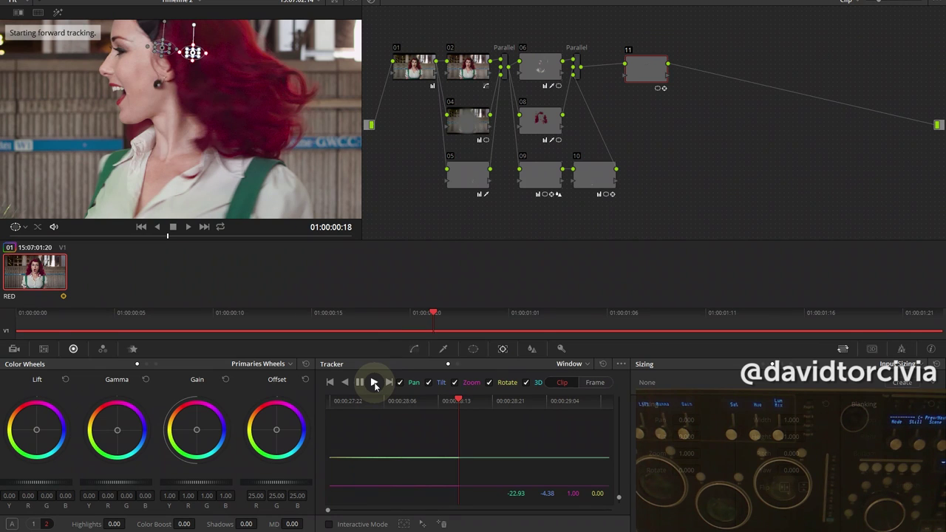
pyautogui.moveTo(459, 399); pyautogui.dragTo(269, 402)
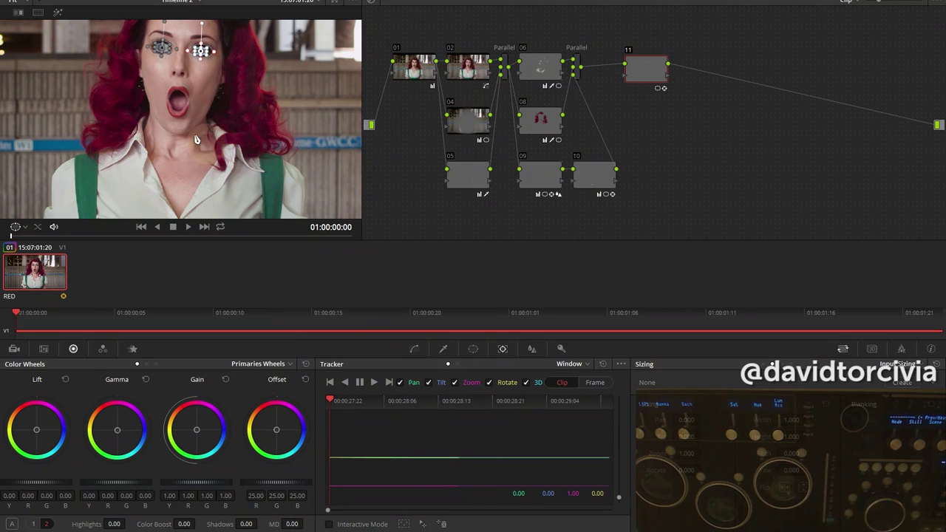
pyautogui.click(161, 47)
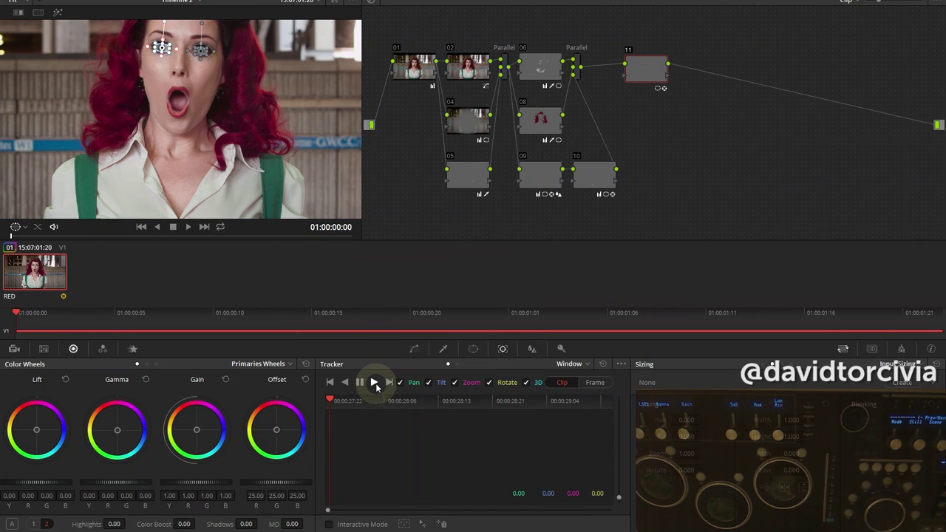
pyautogui.click(375, 383)
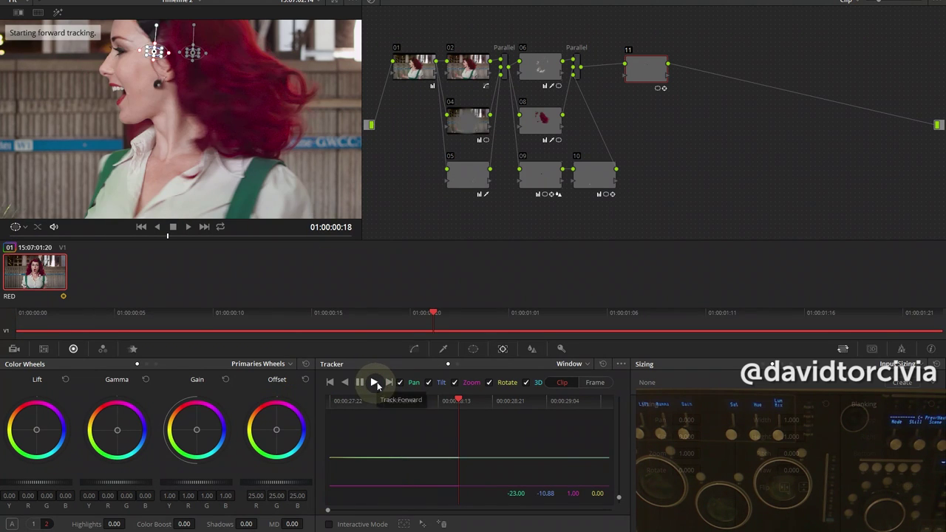
pyautogui.click(141, 227)
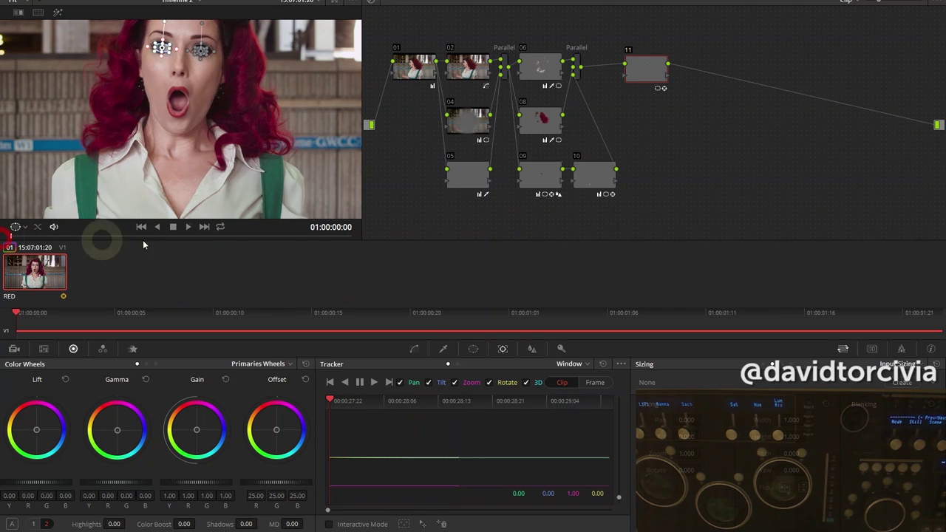
# - Play through the clip, fit the frame in the viewer, and toggle node 11 to compare
pyautogui.click(437, 351)
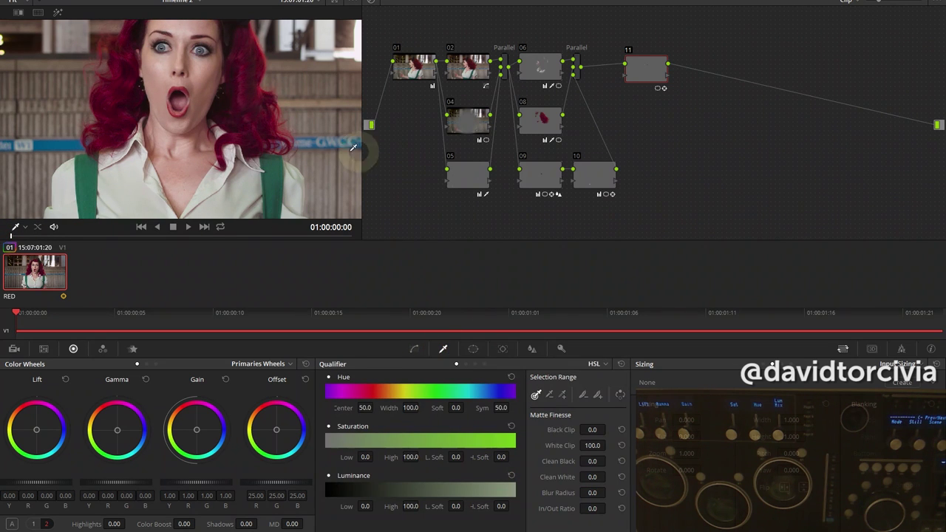
pyautogui.moveTo(30, 235); pyautogui.dragTo(11, 234)
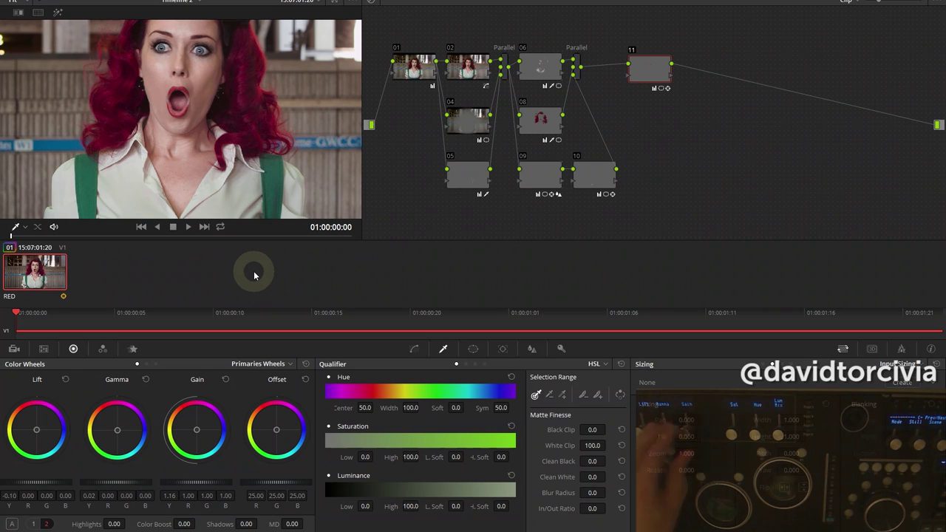
pyautogui.rightClick(199, 103)
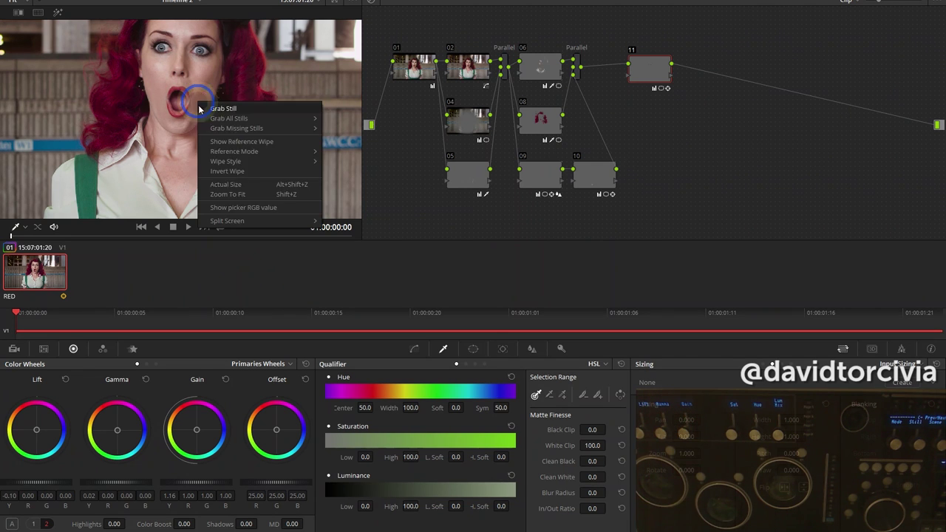
pyautogui.click(244, 192)
pyautogui.hotkey('ctrl', 'd')
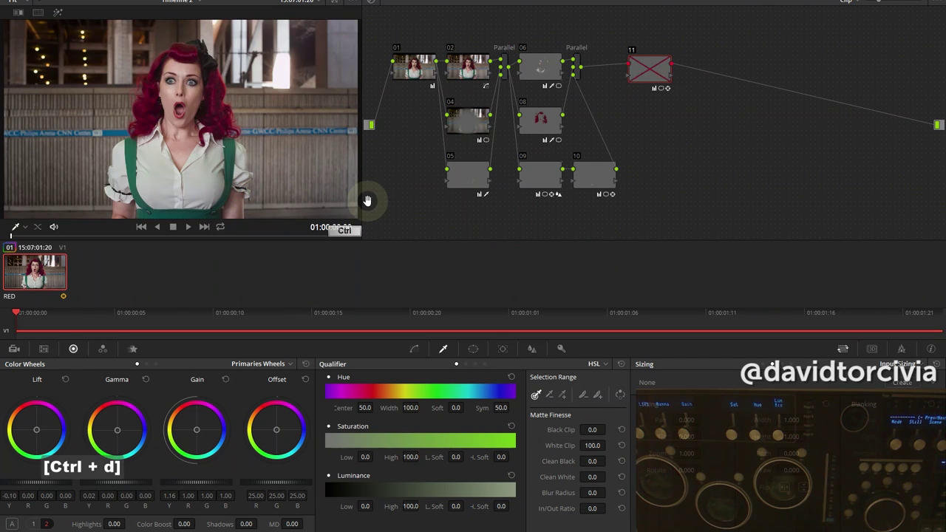
pyautogui.hotkey('ctrl', 'd')
pyautogui.click(650, 71)
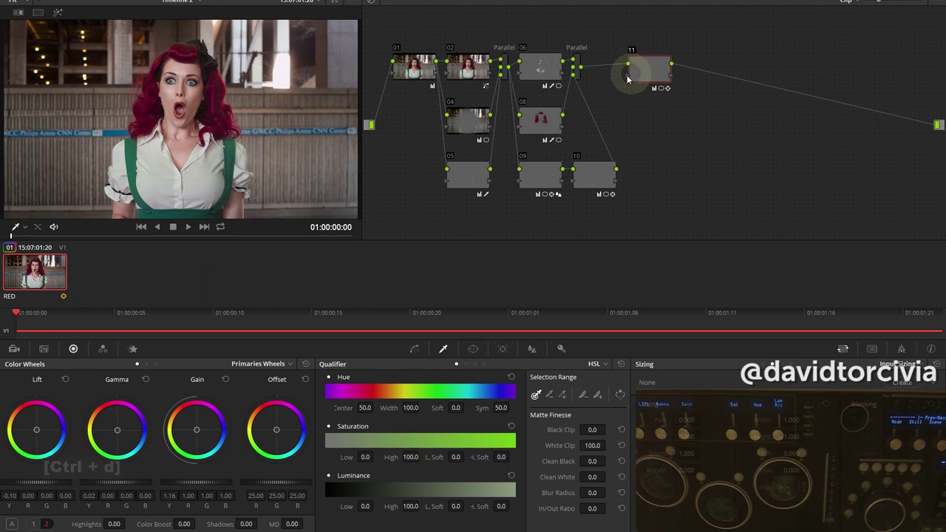
pyautogui.hotkey('ctrl', 'd')
pyautogui.hotkey('ctrl', 'd')
pyautogui.rightClick(212, 92)
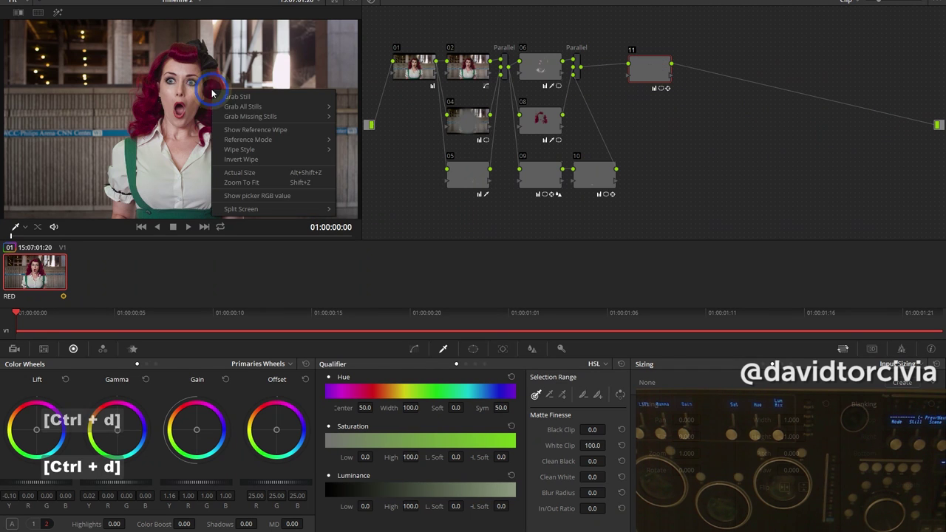
pyautogui.click(271, 184)
pyautogui.click(739, 184)
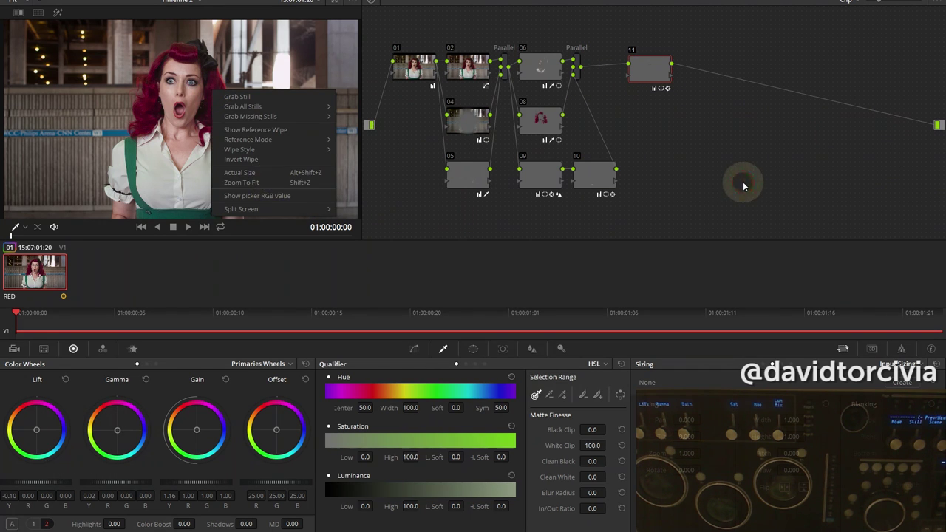
# - View the shot full-screen, flip between graded and bypassed with Shift+D, then exit full screen
pyautogui.hotkey('shift', 'f')
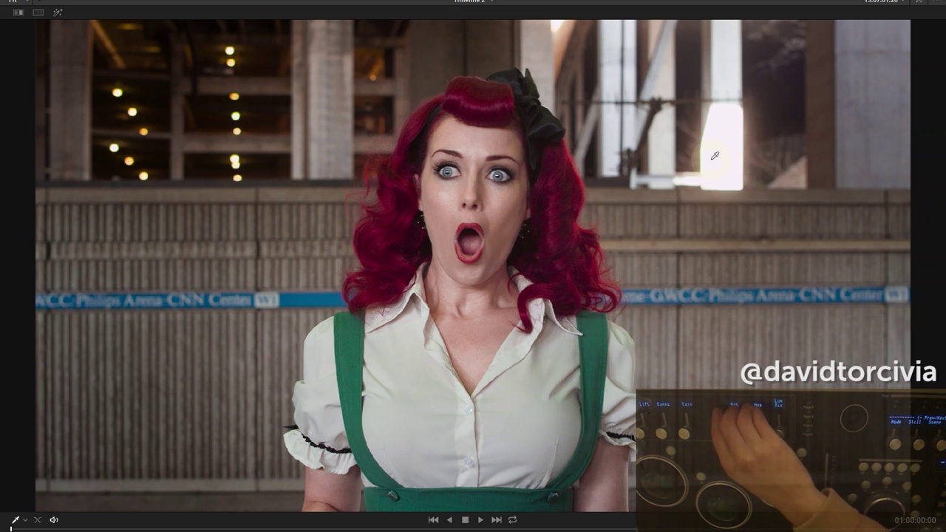
pyautogui.press('ctrl')
pyautogui.press('shift')
pyautogui.hotkey('ctrl', 'd')
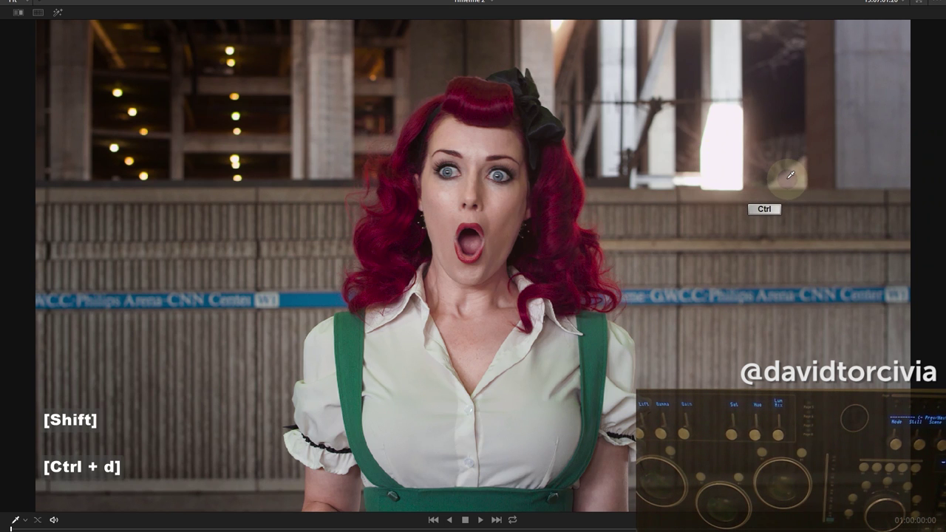
pyautogui.hotkey('shift', 'd')
pyautogui.hotkey('shift', 'd')
pyautogui.hotkey('shift', 'd')
pyautogui.hotkey('shift', 'd')
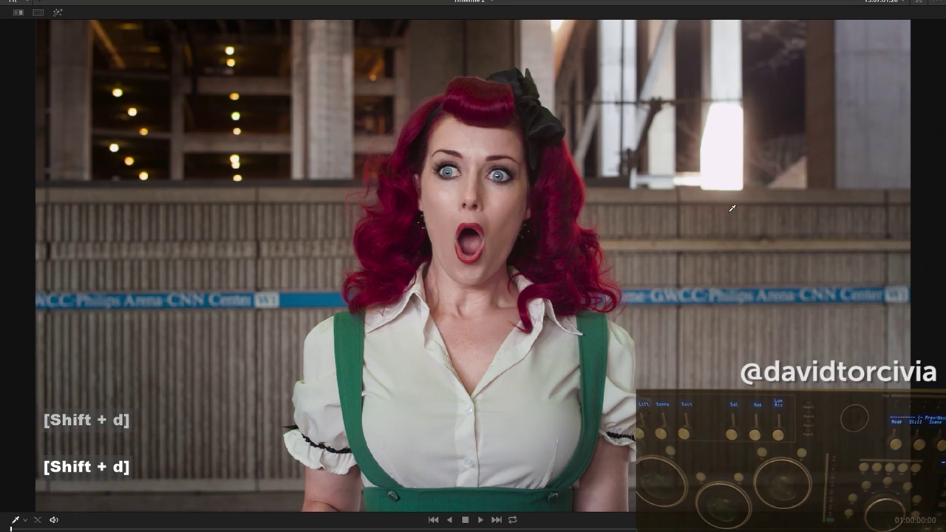
pyautogui.hotkey('shift', 'd')
pyautogui.hotkey('shift', 'd')
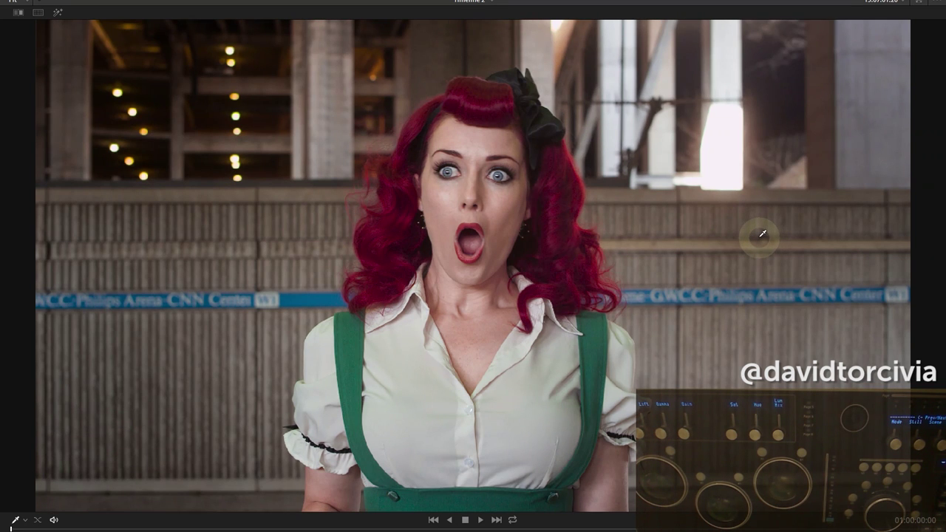
pyautogui.hotkey('shift', 'f')
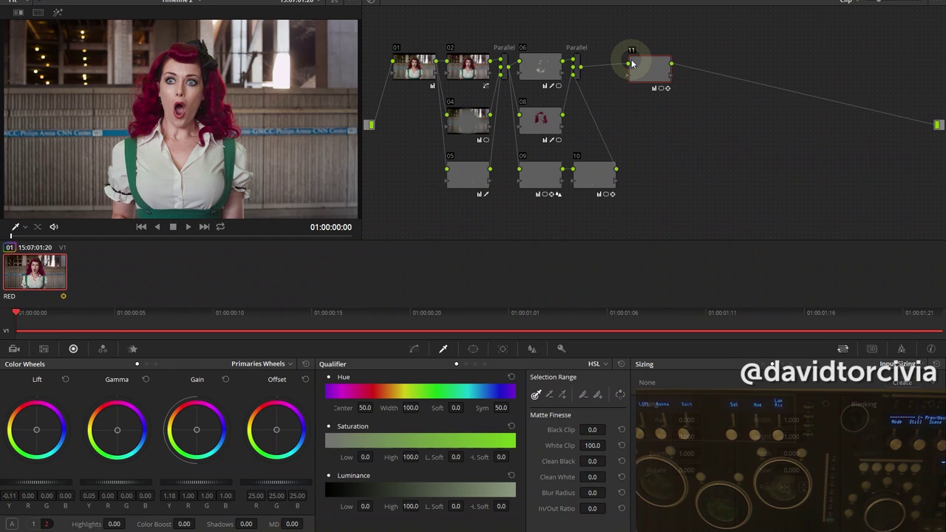
# - Undo the extra serial node and add parallel node 13 beside node 11
pyautogui.hotkey('ctrl', 'z')
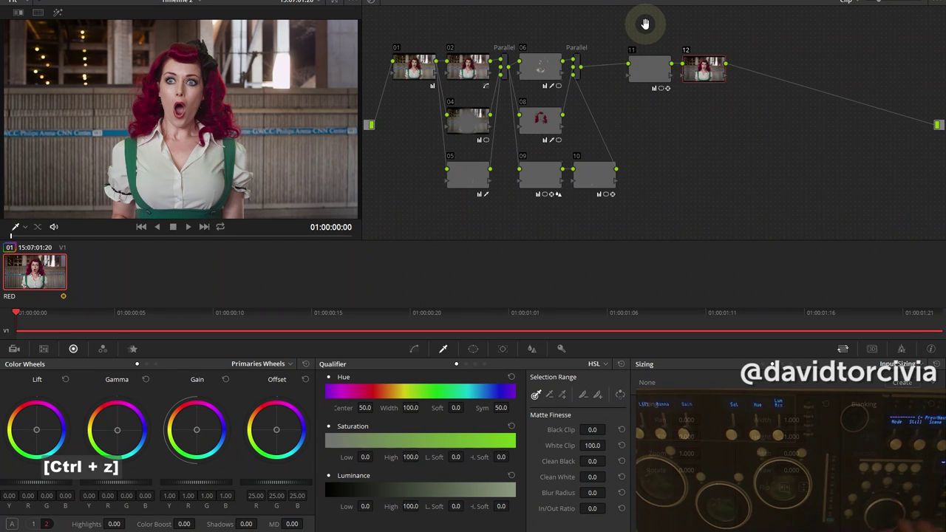
pyautogui.hotkey('ctrl', 'z')
pyautogui.hotkey('alt', 'p')
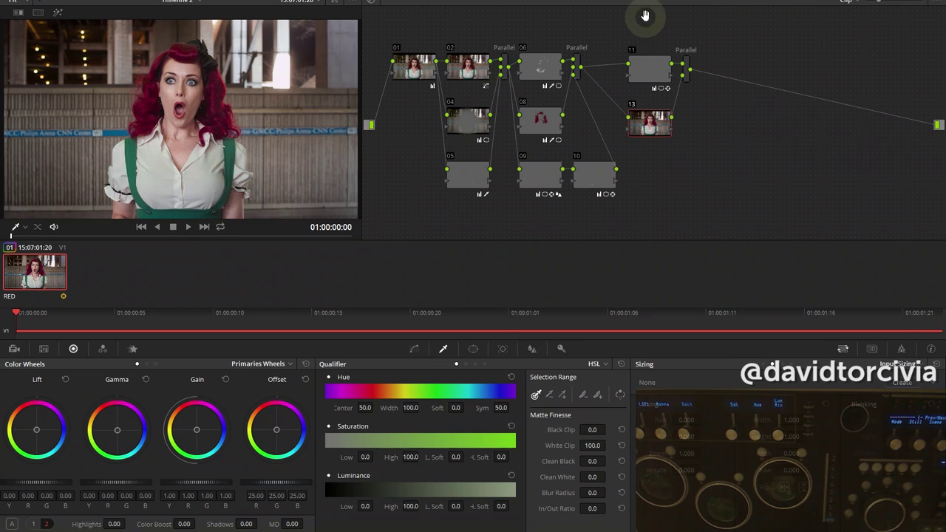
# - Add a gradient window to node 13, rotated to 110.82 with softness 3.46, shifted right
pyautogui.click(473, 350)
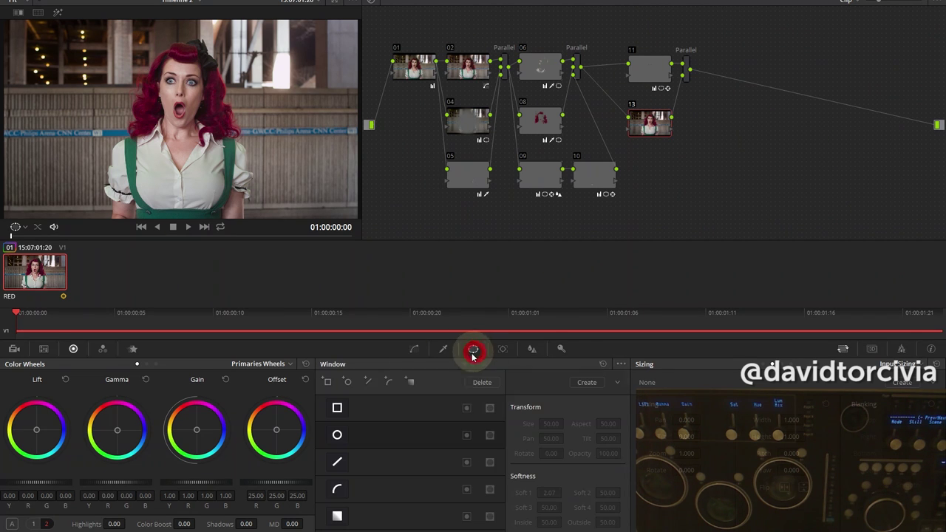
pyautogui.click(337, 515)
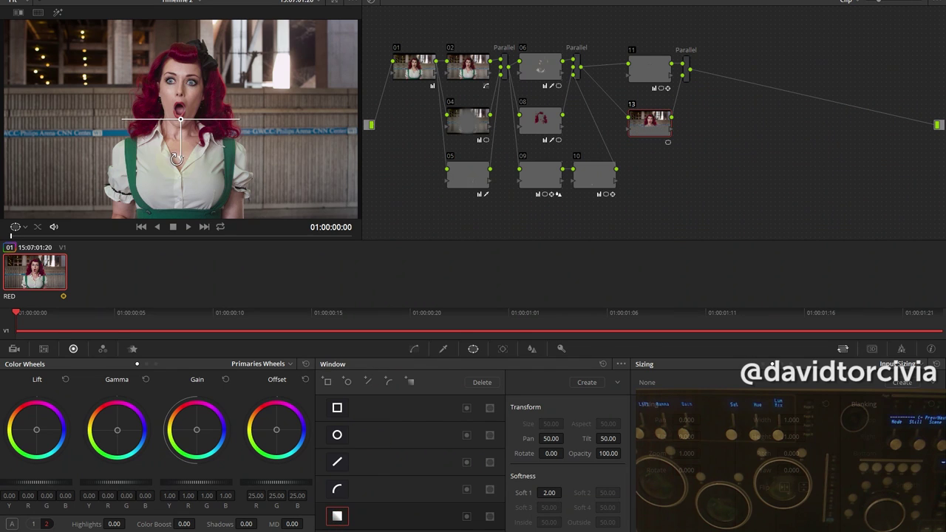
pyautogui.moveTo(180, 159); pyautogui.dragTo(127, 84)
pyautogui.moveTo(209, 131); pyautogui.dragTo(257, 163)
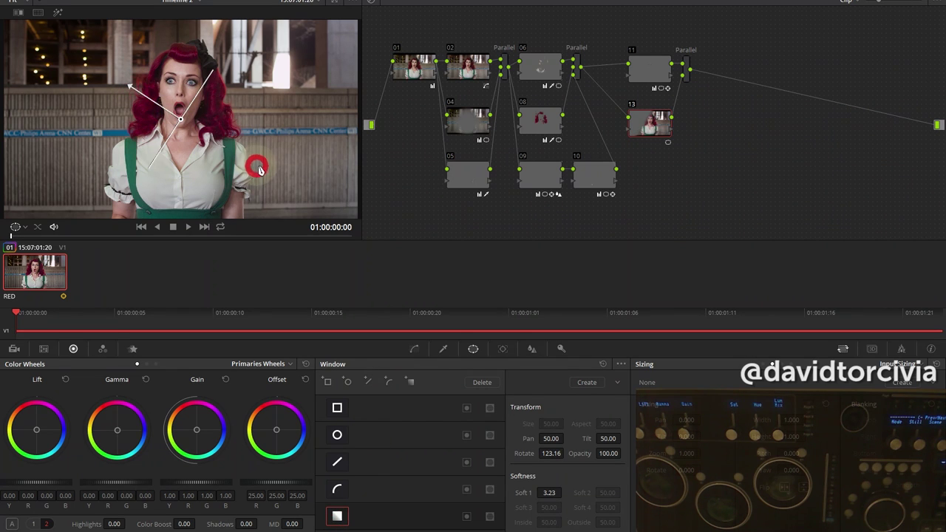
pyautogui.moveTo(180, 118); pyautogui.dragTo(281, 161)
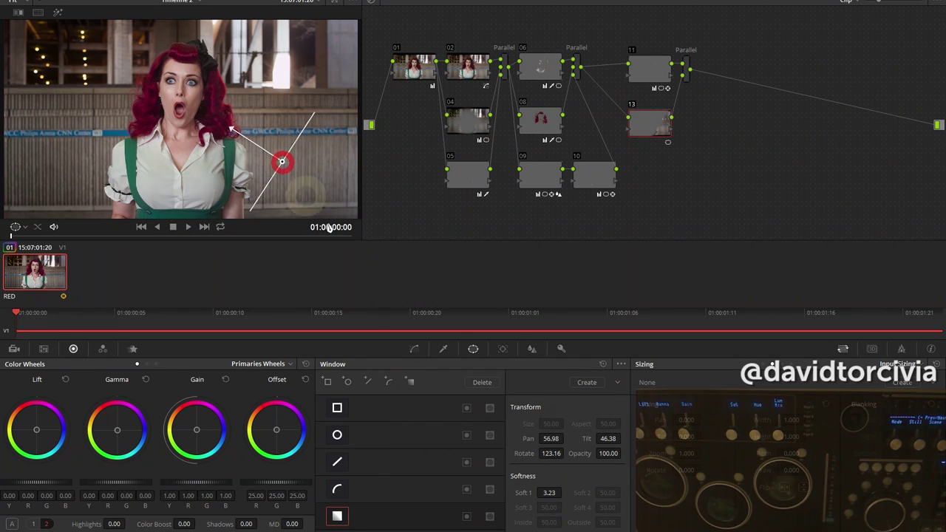
pyautogui.click(443, 349)
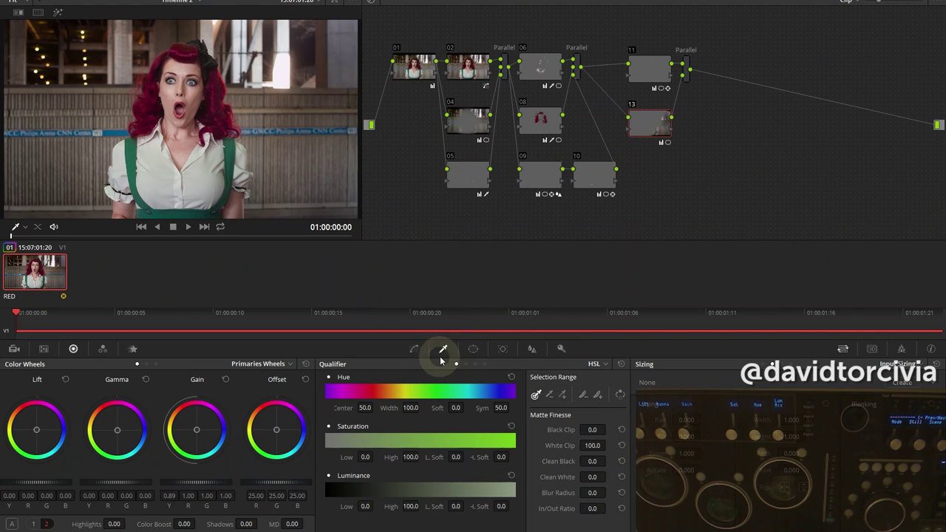
pyautogui.click(473, 349)
pyautogui.moveTo(225, 133); pyautogui.dragTo(222, 139)
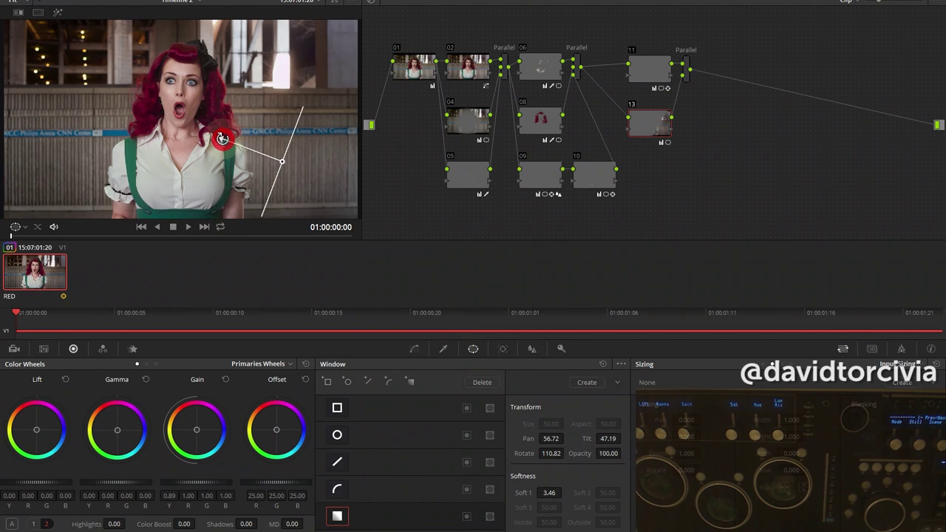
pyautogui.hotkey('shift', 'f')
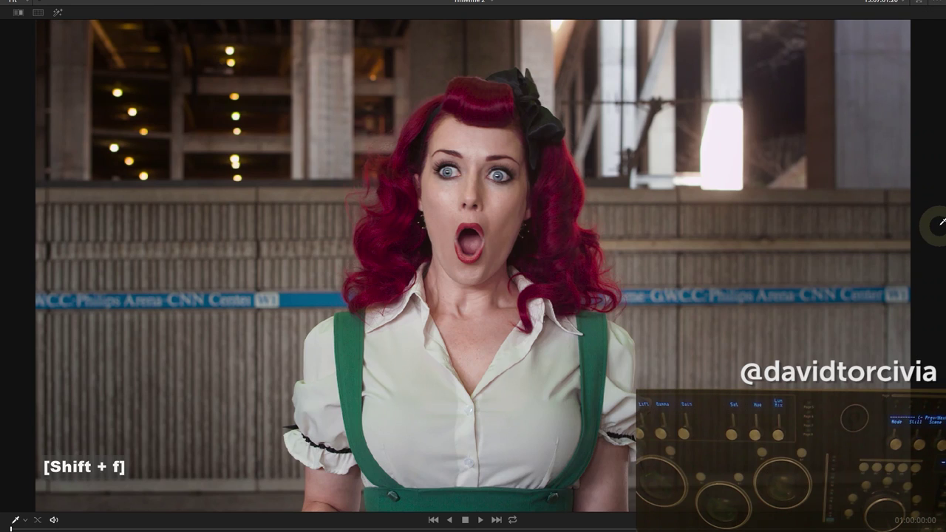
pyautogui.hotkey('shift', 'd')
pyautogui.hotkey('shift', 'd')
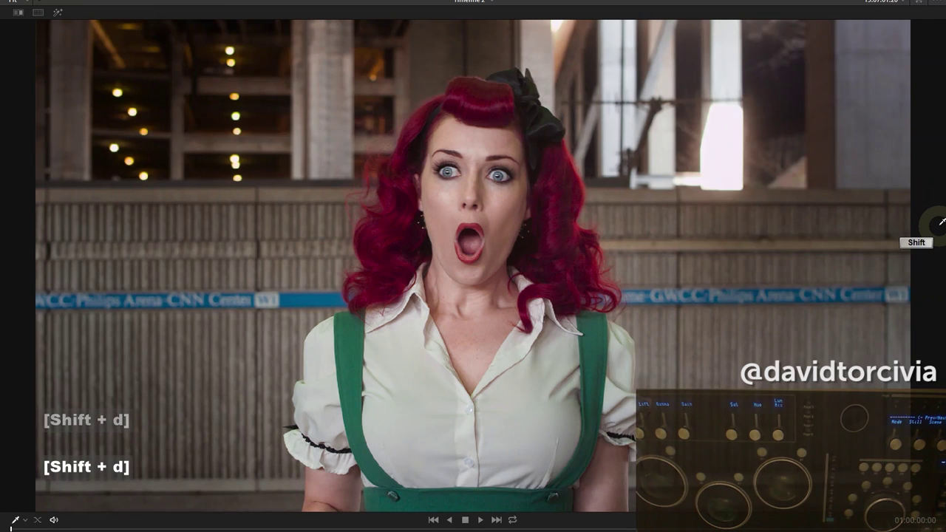
pyautogui.hotkey('shift', 'd')
pyautogui.hotkey('shift', 'd')
pyautogui.hotkey('shift', 'd')
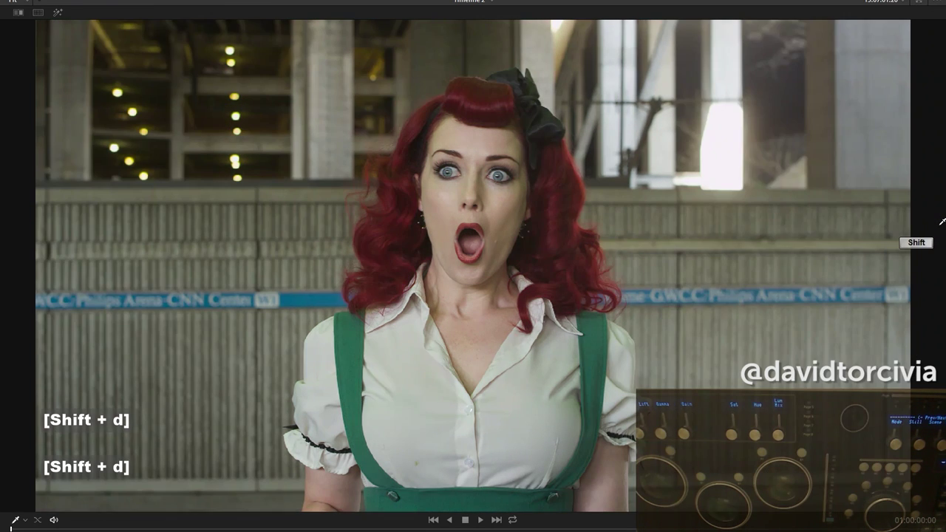
pyautogui.hotkey('shift', 'd')
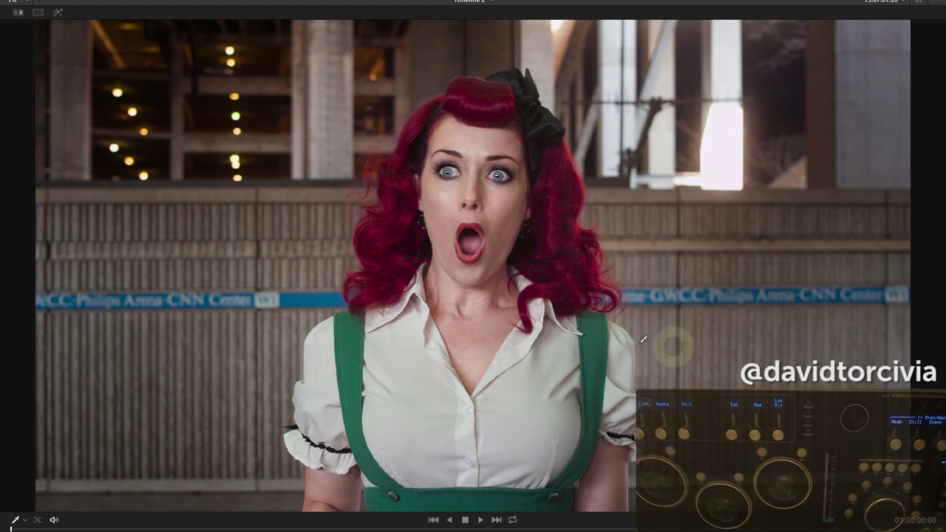
pyautogui.hotkey('shift', 'd')
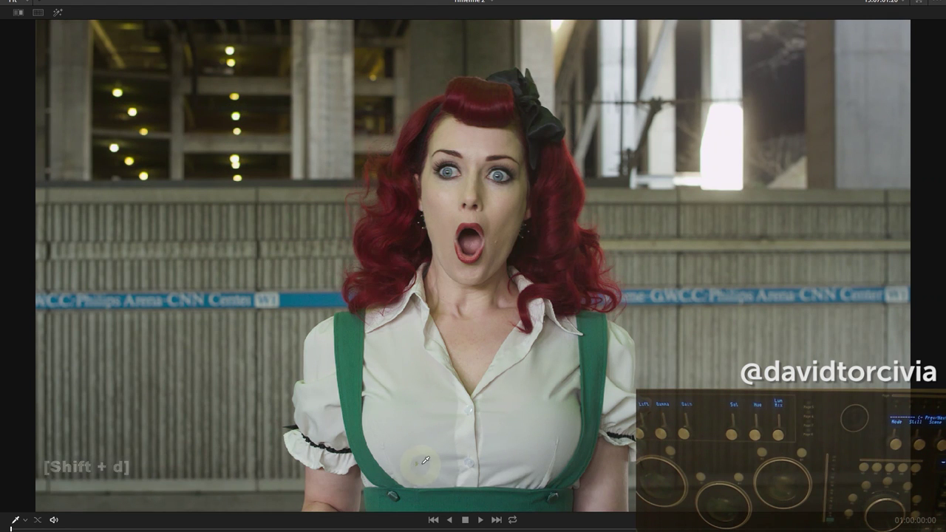
pyautogui.hotkey('shift', 'd')
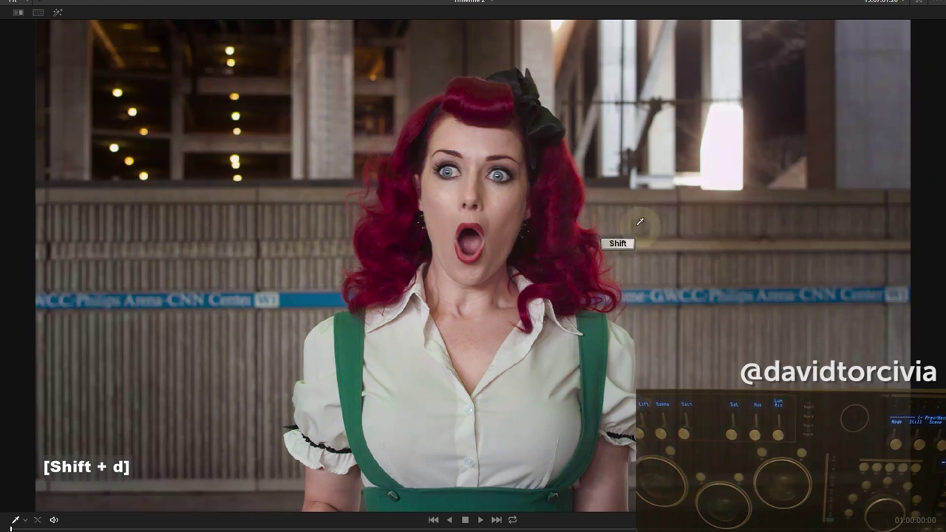
pyautogui.hotkey('shift', 'd')
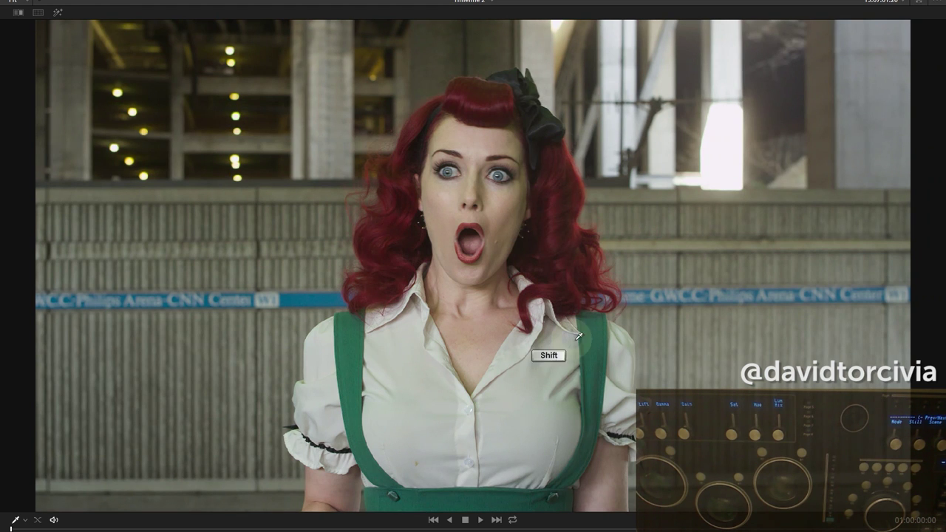
pyautogui.hotkey('shift', 'd')
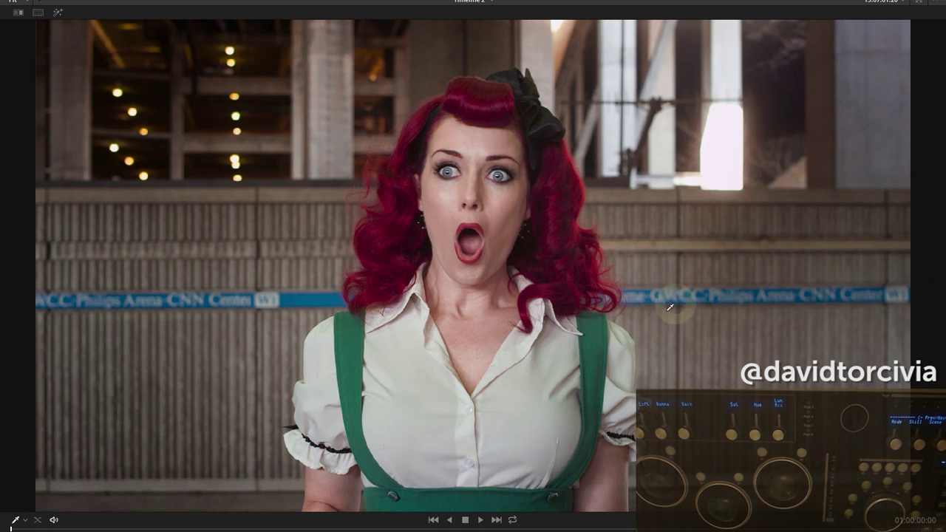
pyautogui.hotkey('shift', 'f')
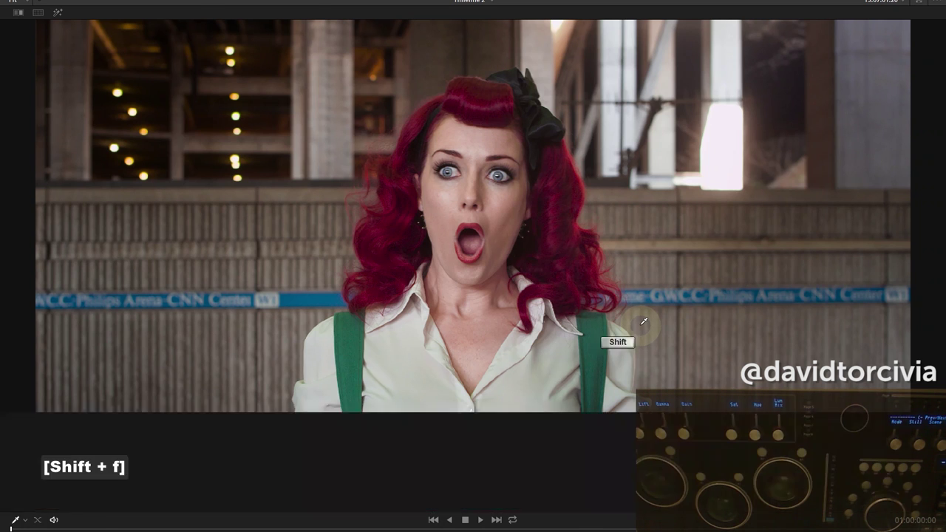
# - Add a serial node after the parallel mixer, check it full-screen with Ctrl+D, then select node 04
pyautogui.click(688, 68)
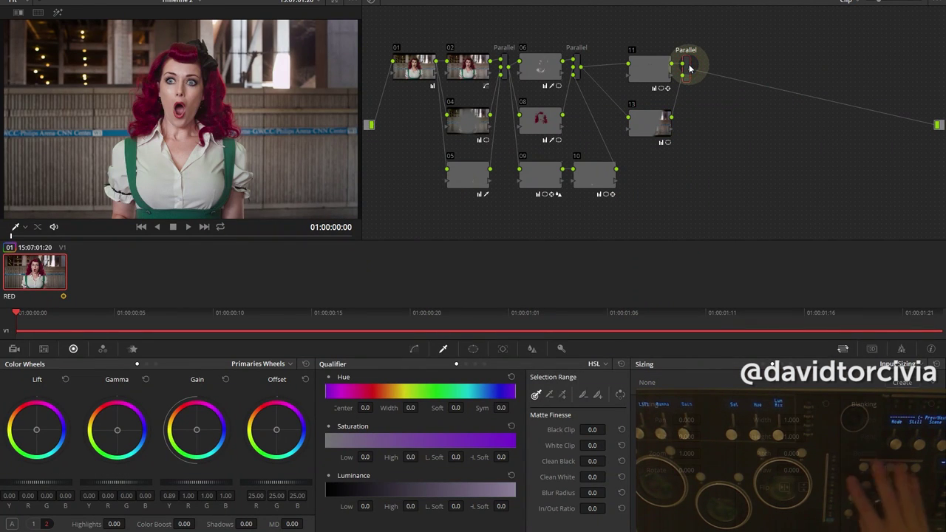
pyautogui.hotkey('alt', 's')
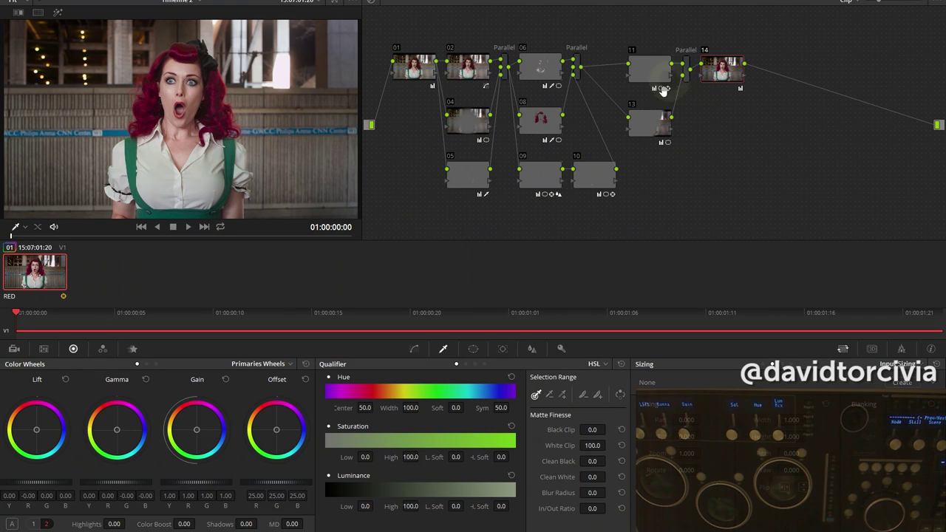
pyautogui.hotkey('shift', 'f')
pyautogui.hotkey('ctrl', 'd')
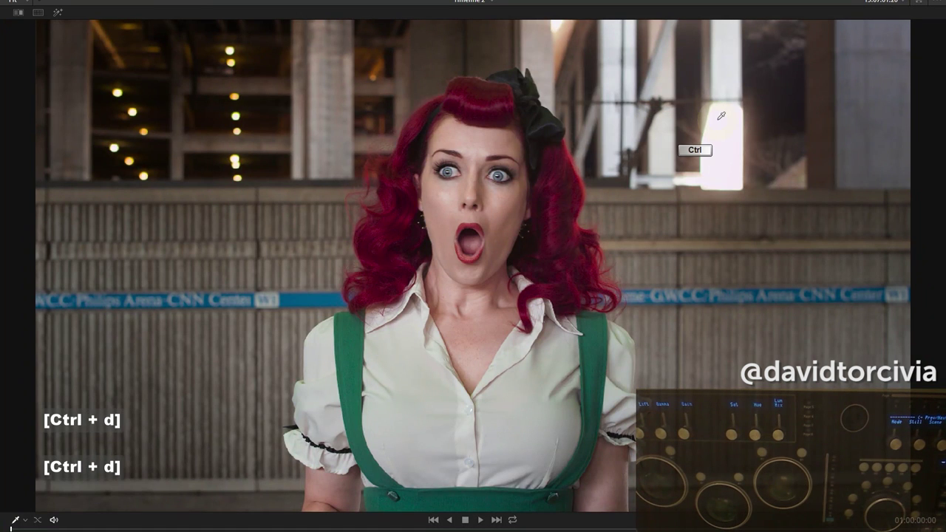
pyautogui.hotkey('shift', 'f')
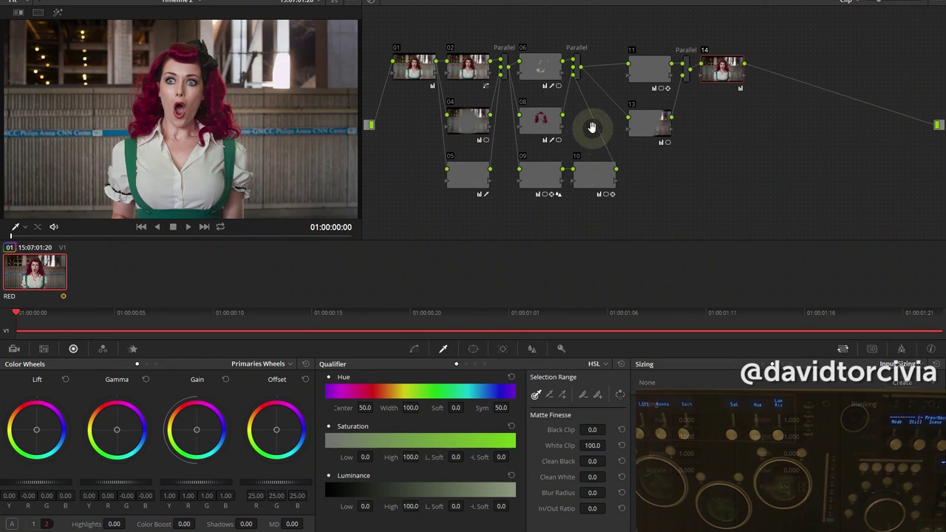
pyautogui.click(466, 131)
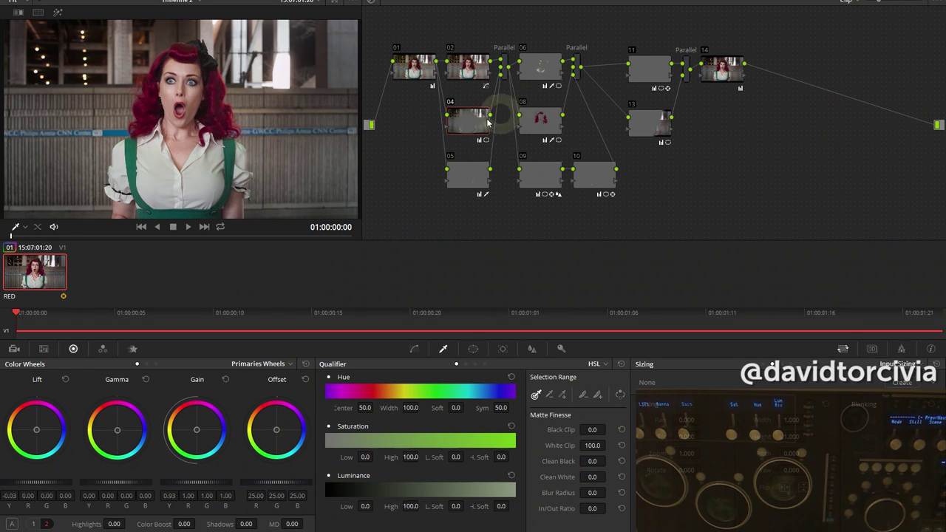
pyautogui.press('ctrl')
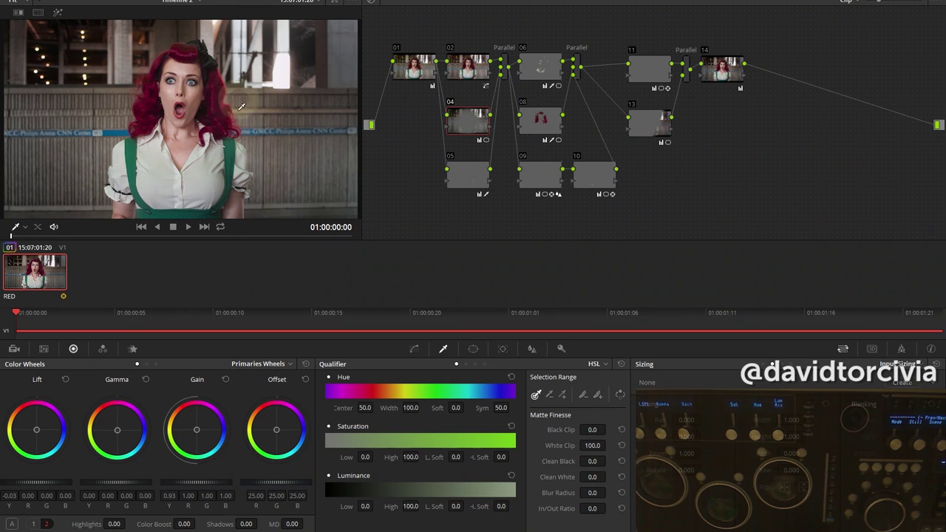
pyautogui.click(473, 142)
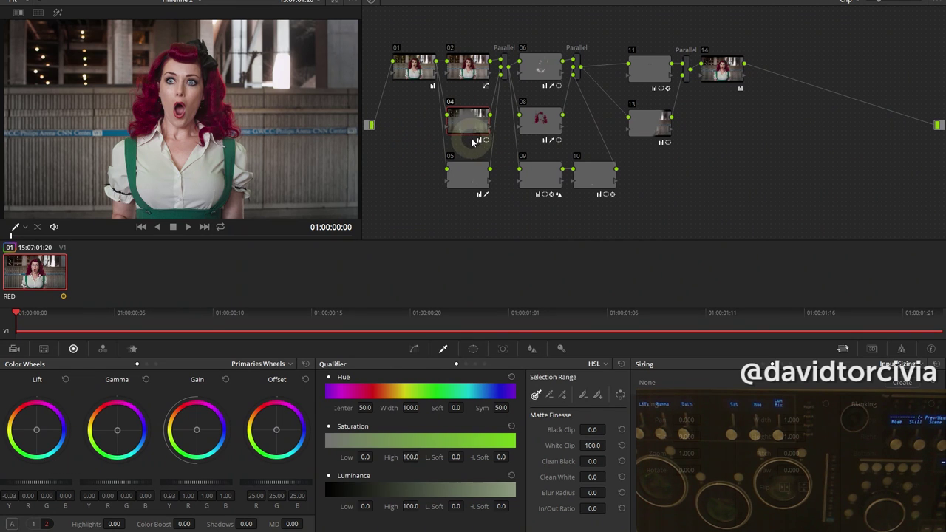
# - Add node 15 after node 04 and key hue 44.8, saturation 0–1.8, luminance 61.1–67.5
pyautogui.moveTo(464, 132); pyautogui.dragTo(412, 124)
pyautogui.hotkey('alt', 's')
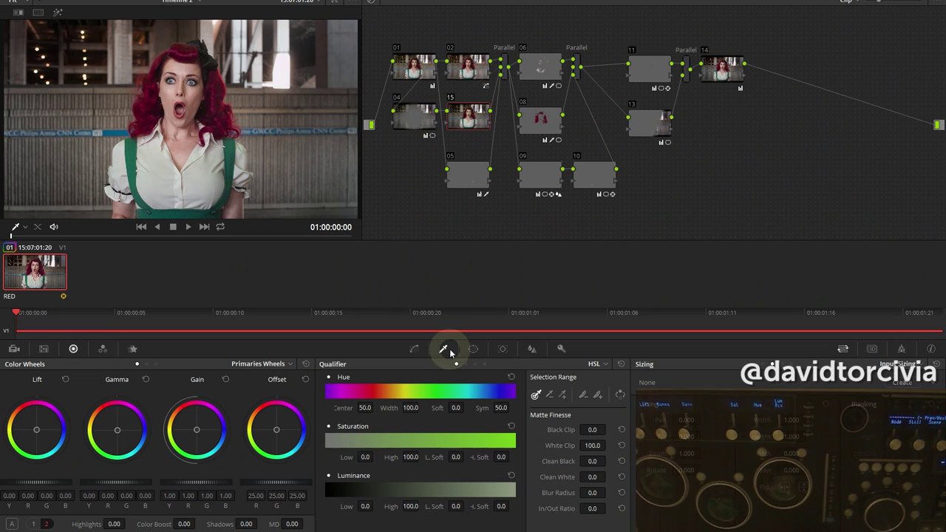
pyautogui.click(253, 94)
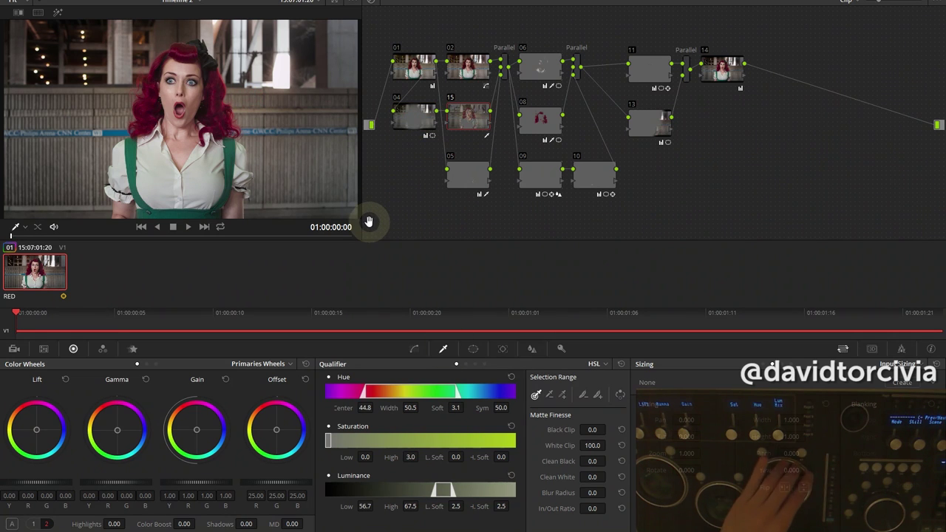
pyautogui.click(445, 257)
pyautogui.moveTo(401, 459)
pyautogui.mouseDown()
pyautogui.moveTo(391, 460)
pyautogui.moveTo(399, 458)
pyautogui.mouseUp()
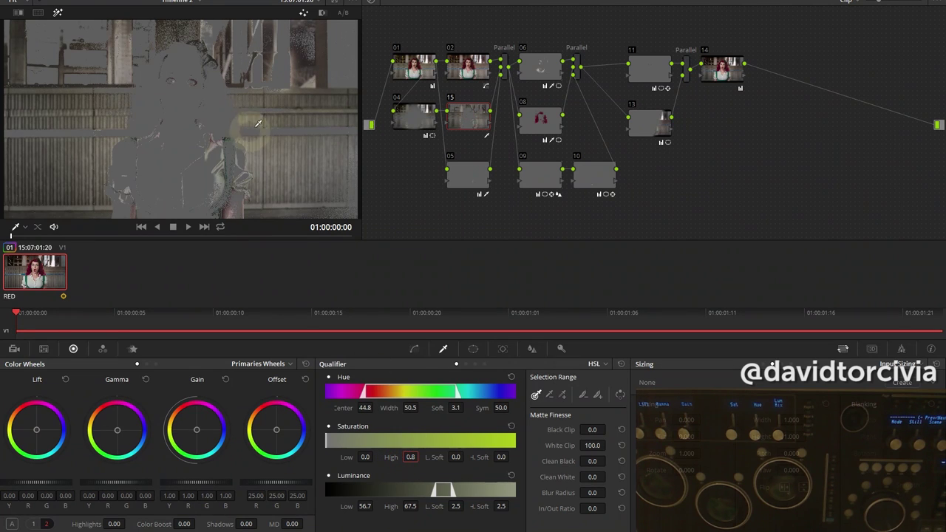
pyautogui.moveTo(374, 508)
pyautogui.mouseDown()
pyautogui.moveTo(396, 508)
pyautogui.moveTo(337, 507)
pyautogui.moveTo(357, 507)
pyautogui.mouseUp()
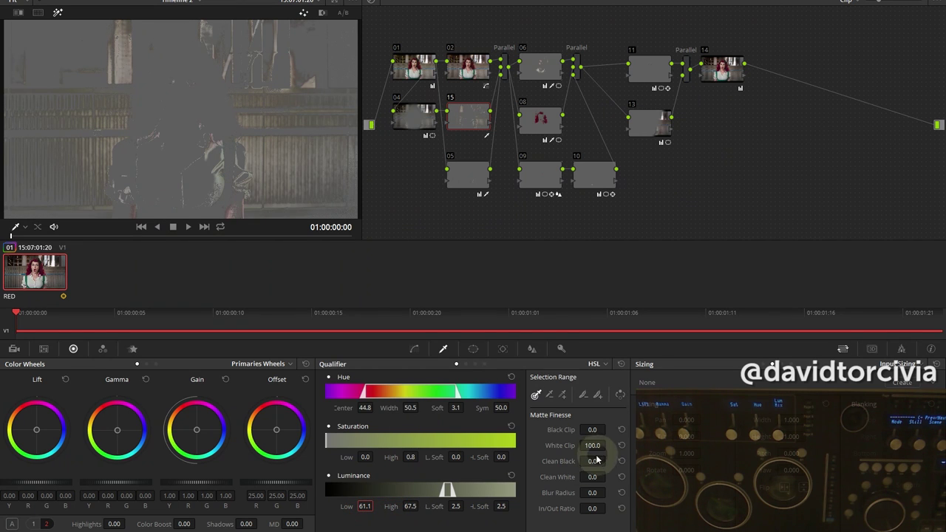
pyautogui.moveTo(608, 477); pyautogui.dragTo(592, 476)
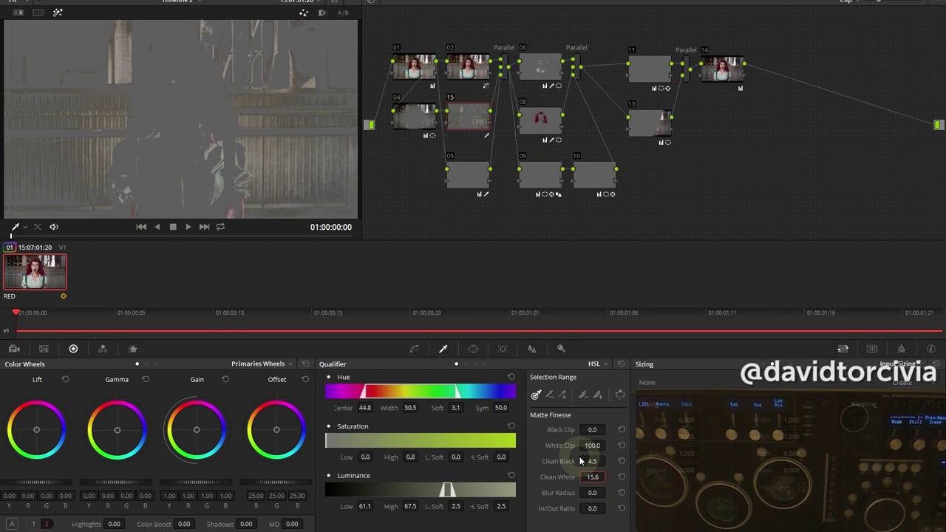
pyautogui.hotkey('shift', 'h')
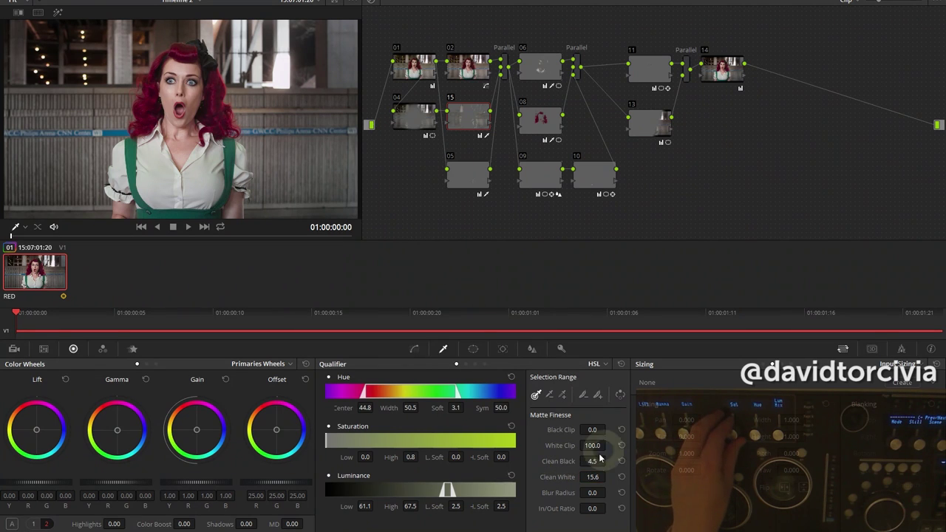
pyautogui.hotkey('shift', 'h')
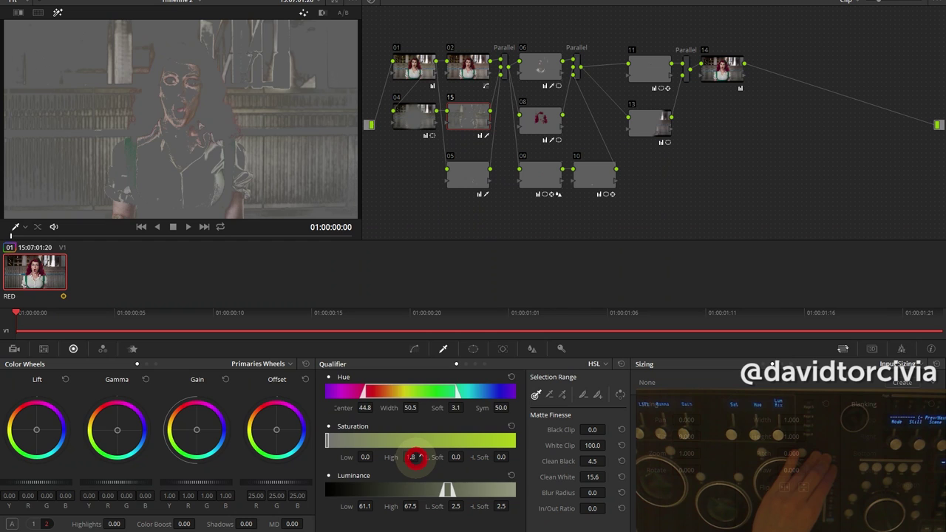
# - Limit node 15's key with an inverted soft oval window over the woman, then compare before/after
pyautogui.click(473, 348)
pyautogui.click(337, 434)
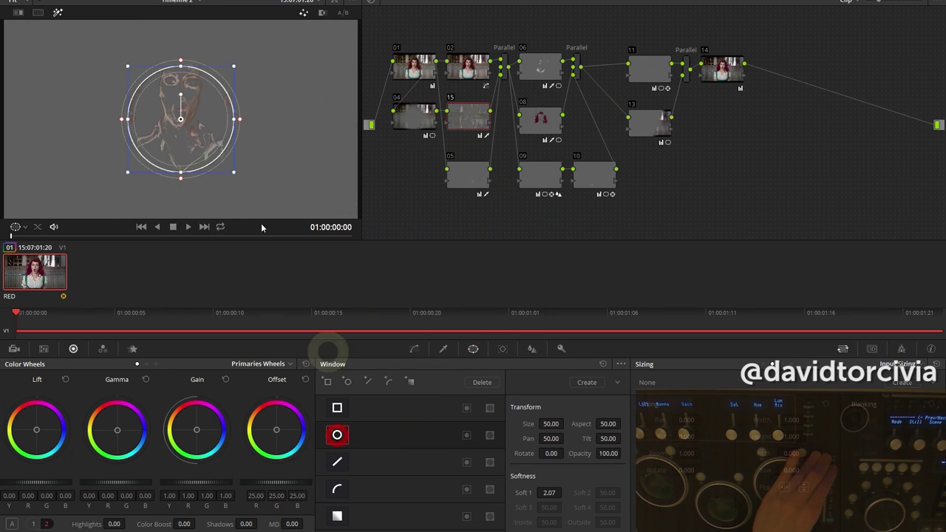
pyautogui.moveTo(181, 119); pyautogui.dragTo(210, 107)
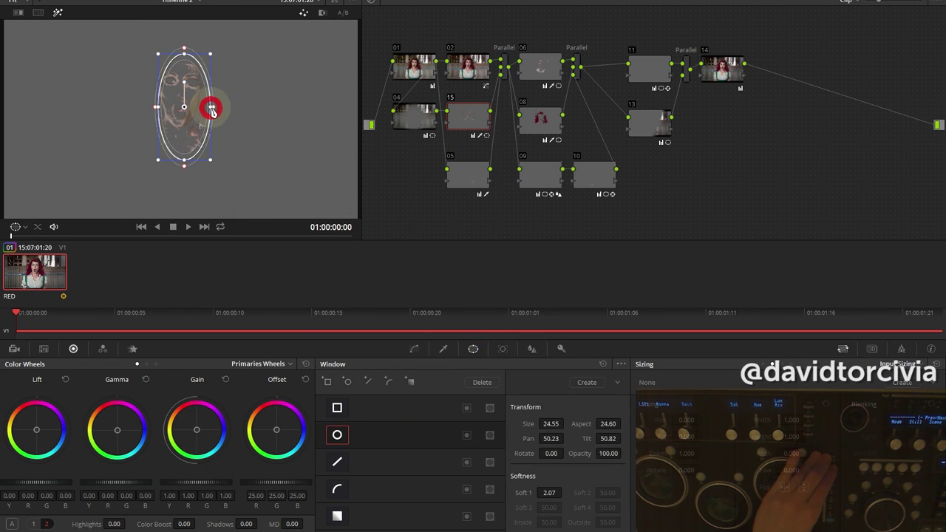
pyautogui.moveTo(186, 167); pyautogui.dragTo(191, 180)
pyautogui.click(466, 435)
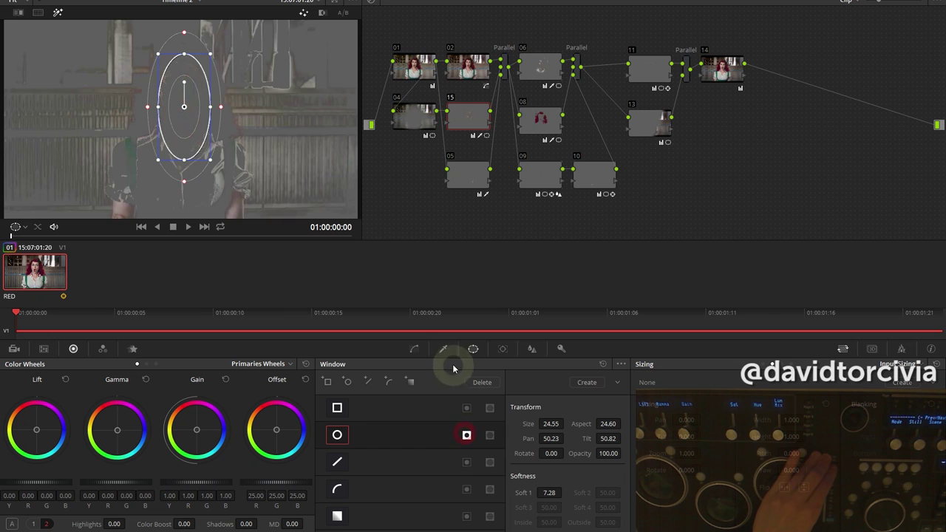
pyautogui.click(446, 349)
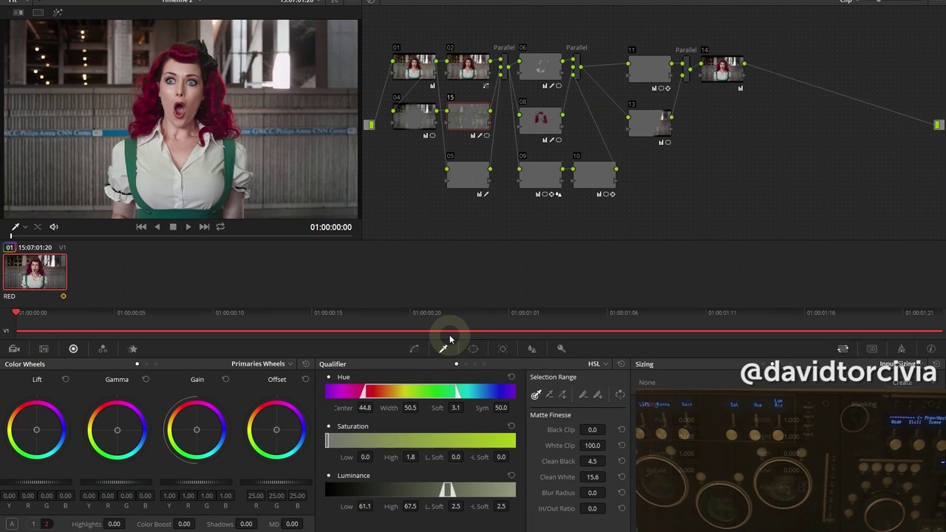
pyautogui.hotkey('ctrl', 'd')
pyautogui.hotkey('ctrl', 'd')
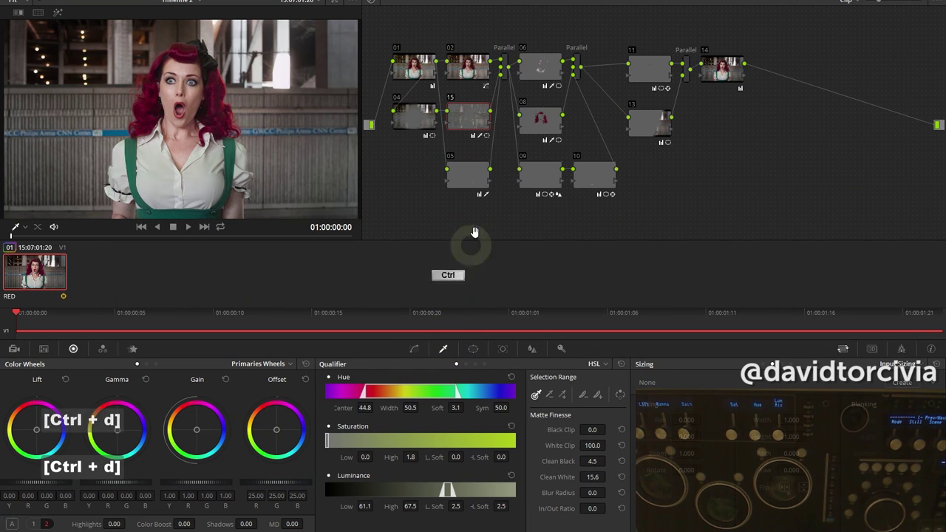
# - Re-enable node 15, set RED decode quality to Full Res. Premium, and review the shot full-screen
pyautogui.click(475, 119)
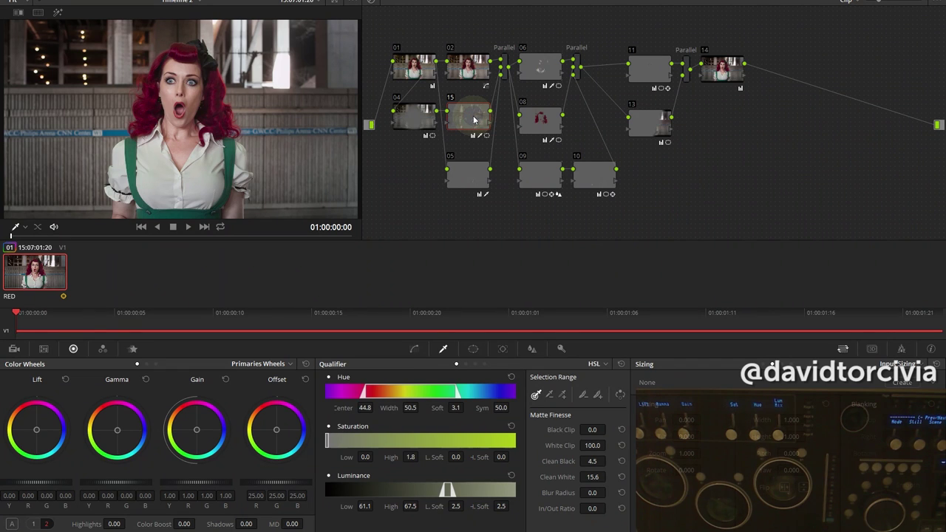
pyautogui.hotkey('shift', 'f')
pyautogui.click(78, 383)
pyautogui.click(115, 400)
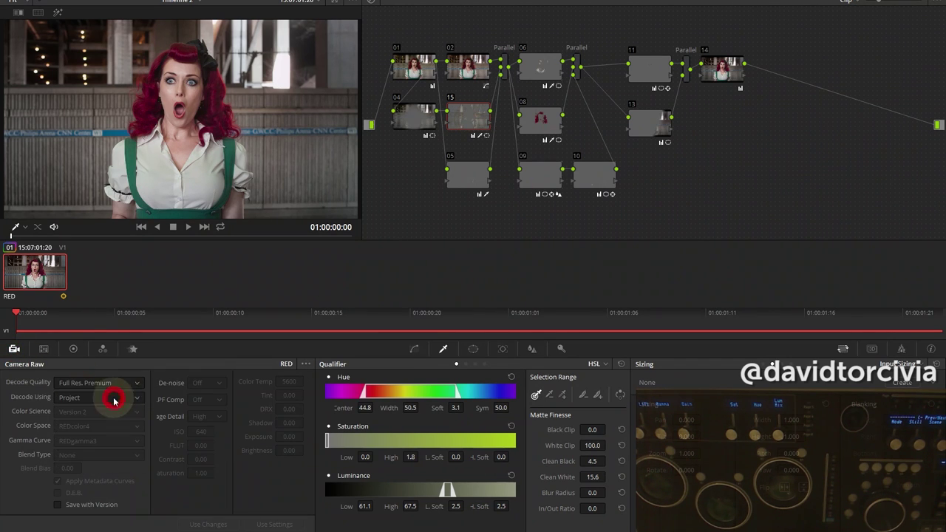
pyautogui.hotkey('shift', 'f')
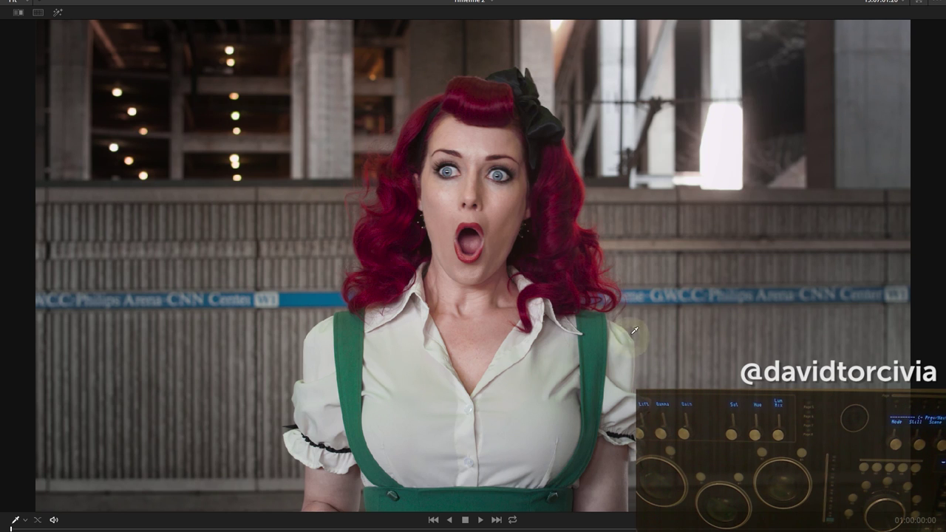
pyautogui.hotkey('shift', 'f')
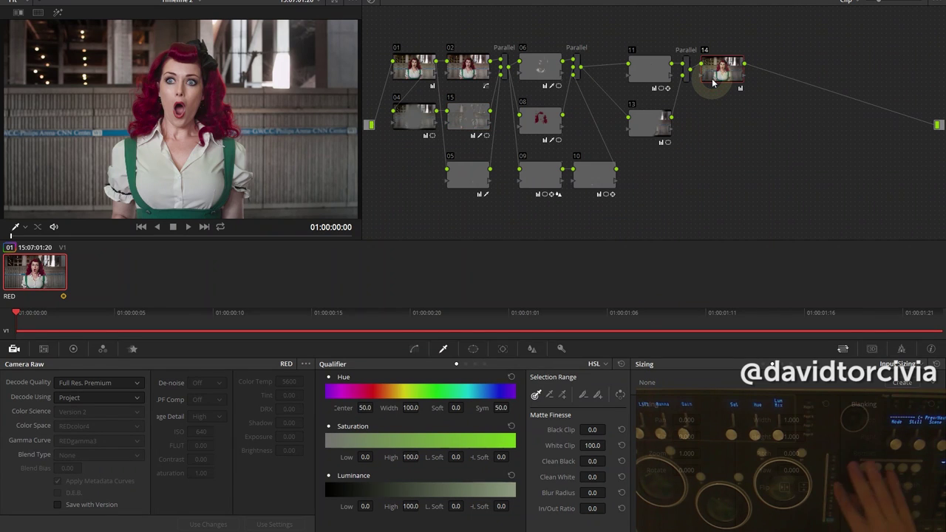
# - Add node 16 from node 13 and key the white shirt, hue off, saturation High 0.7
pyautogui.hotkey('alt', 'p')
pyautogui.hotkey('ctrl', 'z')
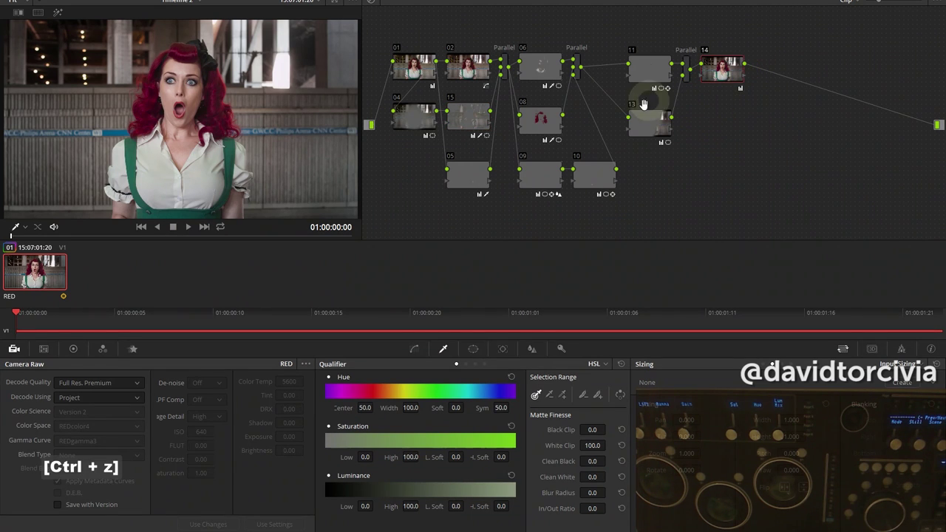
pyautogui.click(639, 124)
pyautogui.hotkey('alt', 'o')
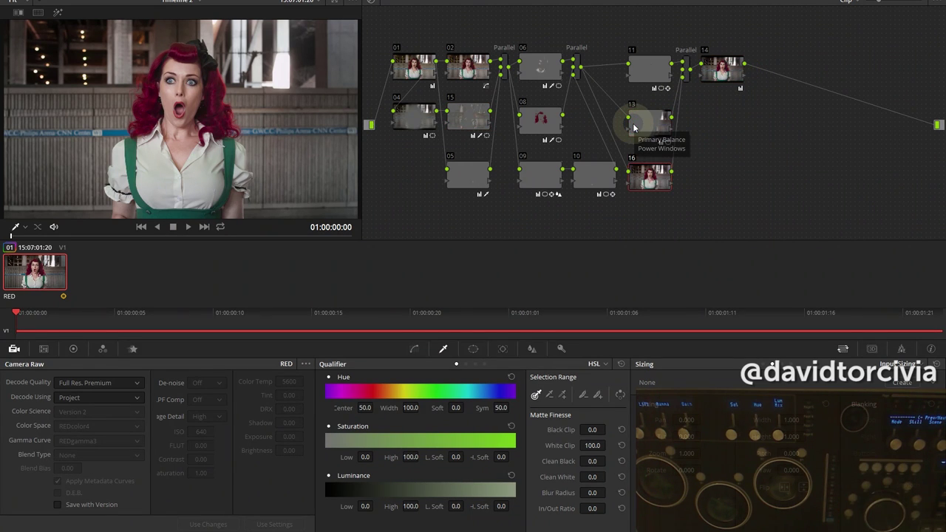
pyautogui.click(472, 348)
pyautogui.click(448, 349)
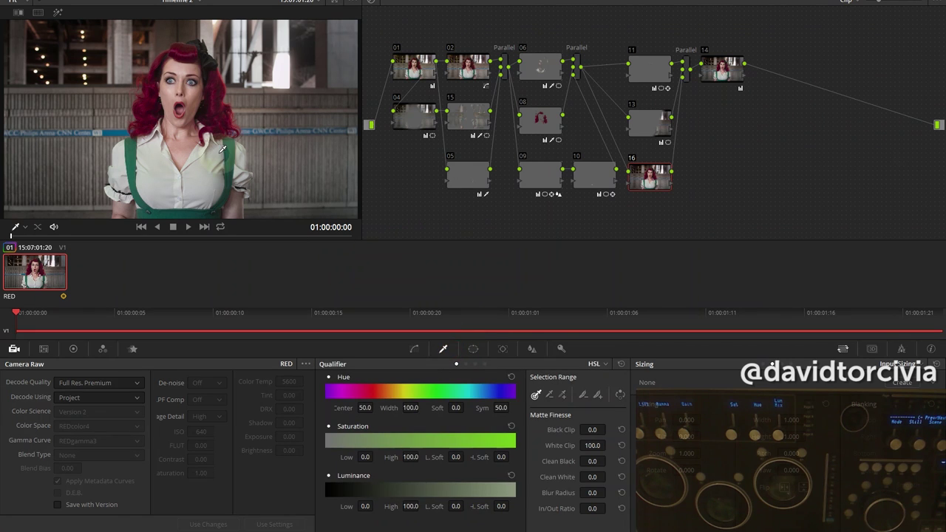
pyautogui.click(262, 172)
pyautogui.hotkey('shift', 'h')
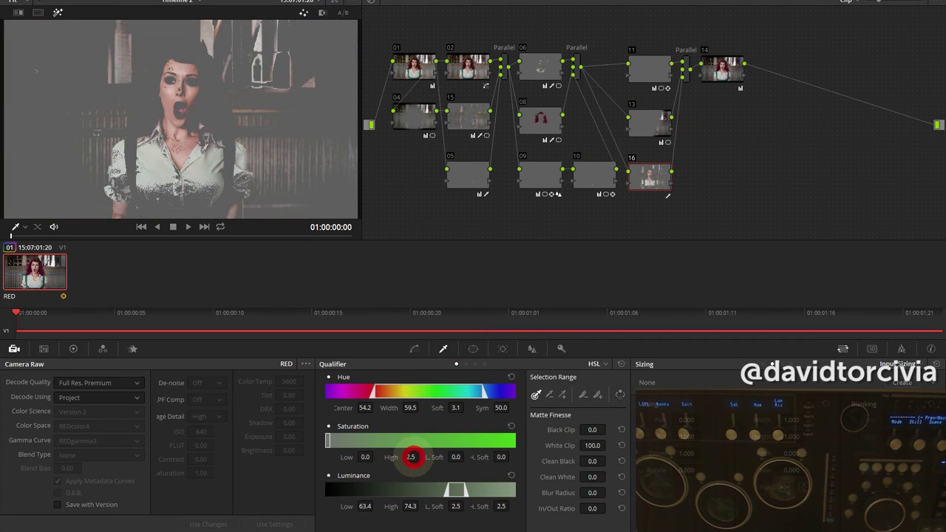
pyautogui.moveTo(411, 456); pyautogui.dragTo(408, 457)
pyautogui.click(330, 378)
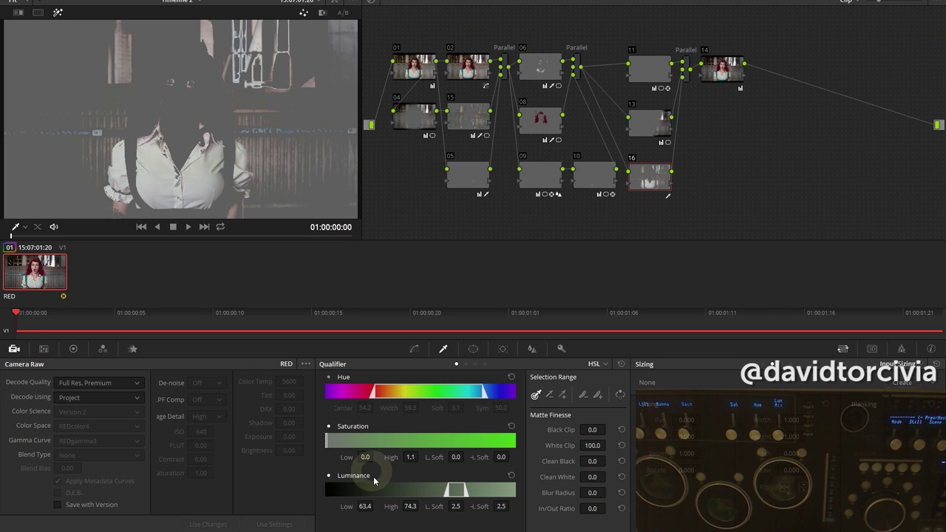
pyautogui.moveTo(411, 457); pyautogui.dragTo(409, 456)
# - Restrict the shirt key with a soft oval window over the chest, raise Clean White, and compare
pyautogui.click(473, 348)
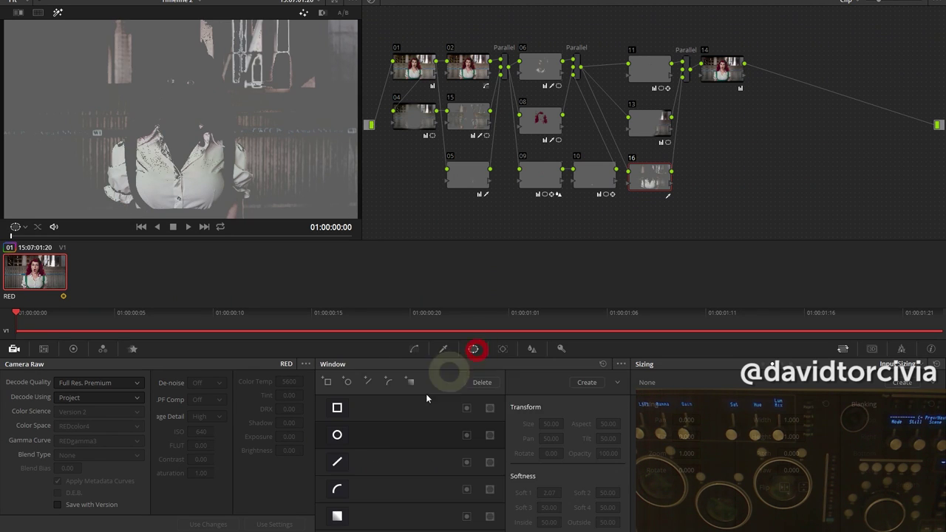
pyautogui.click(337, 436)
pyautogui.moveTo(183, 135); pyautogui.dragTo(185, 177)
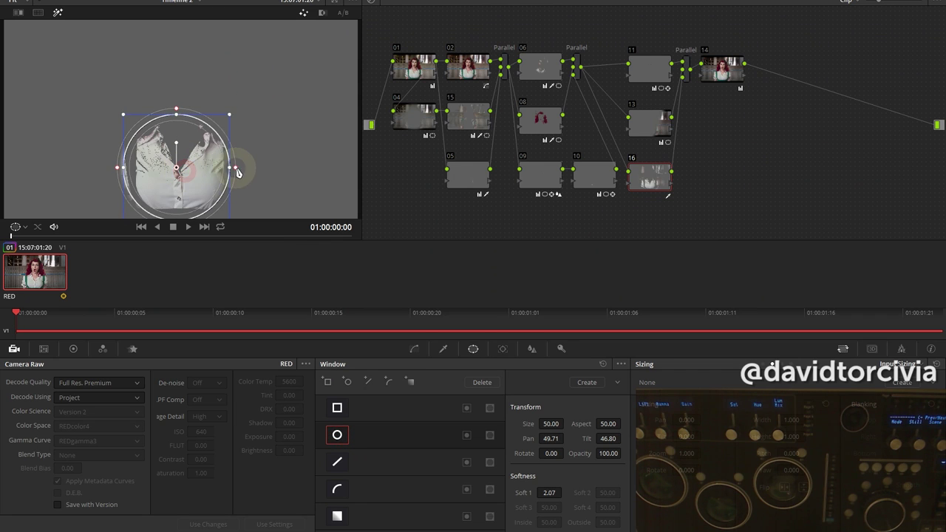
pyautogui.moveTo(241, 170); pyautogui.dragTo(273, 174)
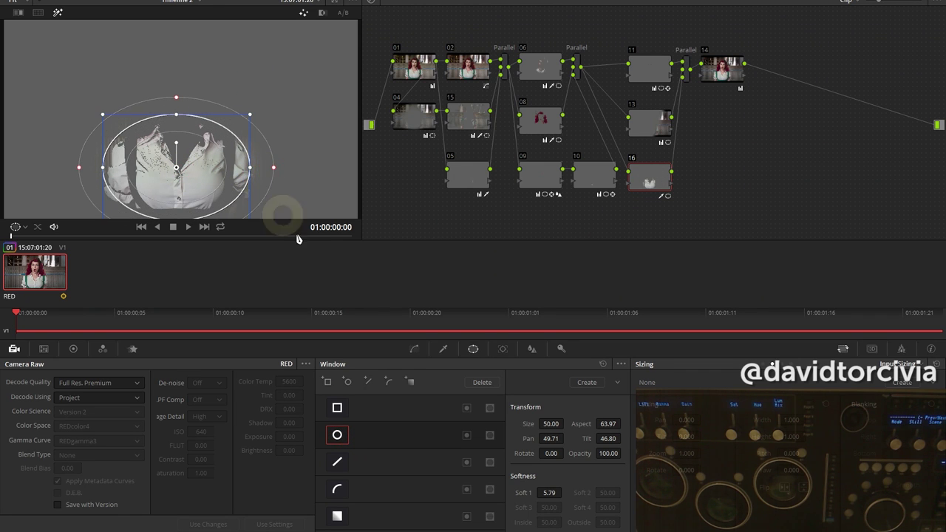
pyautogui.click(443, 348)
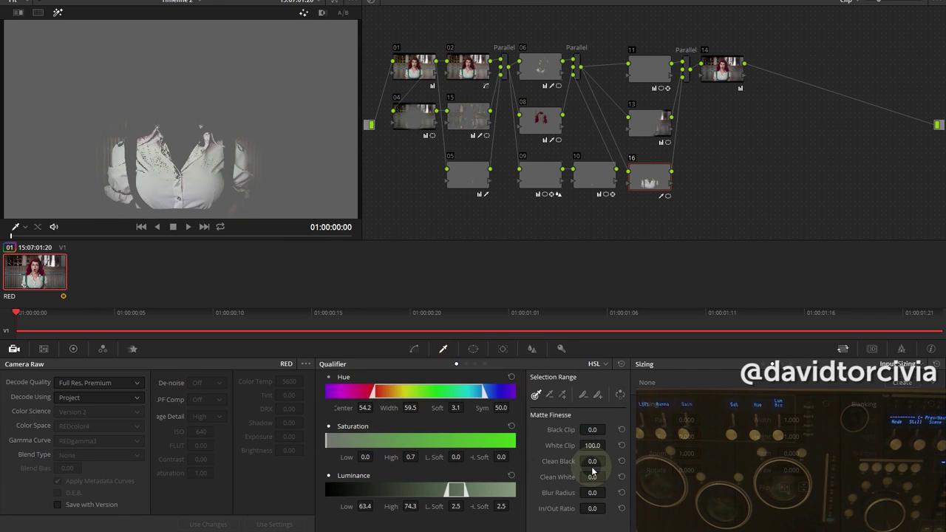
pyautogui.moveTo(593, 477); pyautogui.dragTo(623, 478)
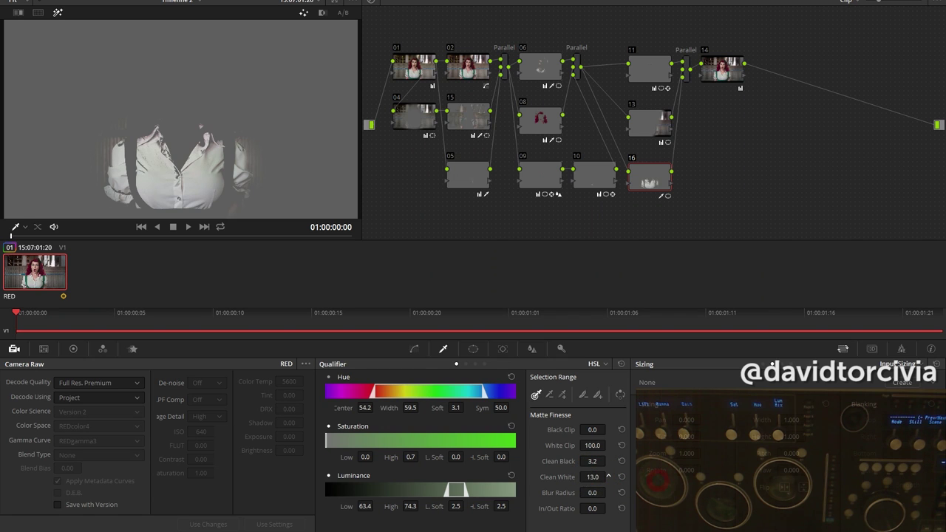
pyautogui.hotkey('shift', 'h')
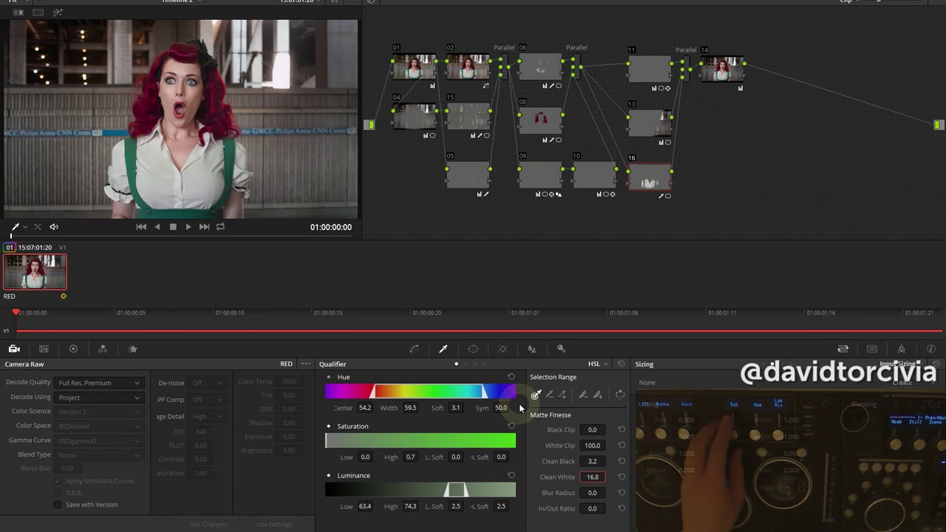
pyautogui.click(349, 282)
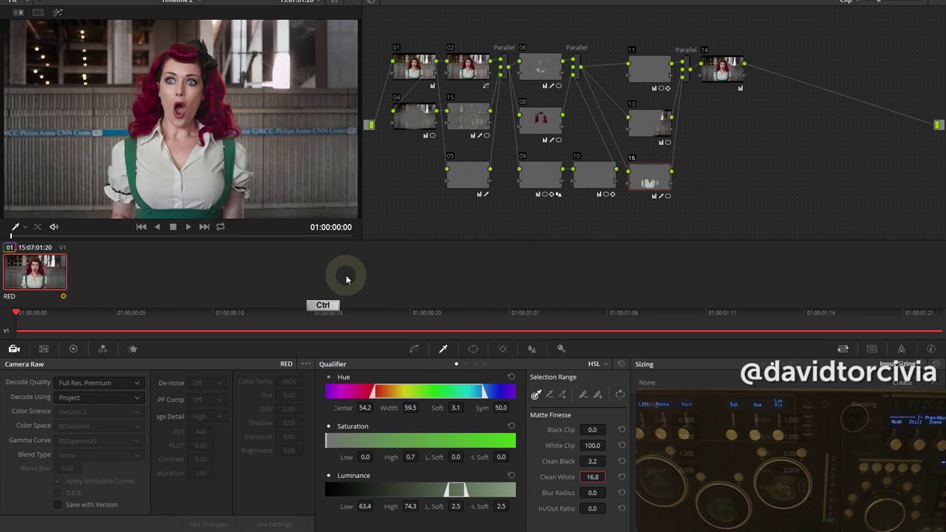
pyautogui.hotkey('ctrl', 'd')
pyautogui.hotkey('ctrl', 'd')
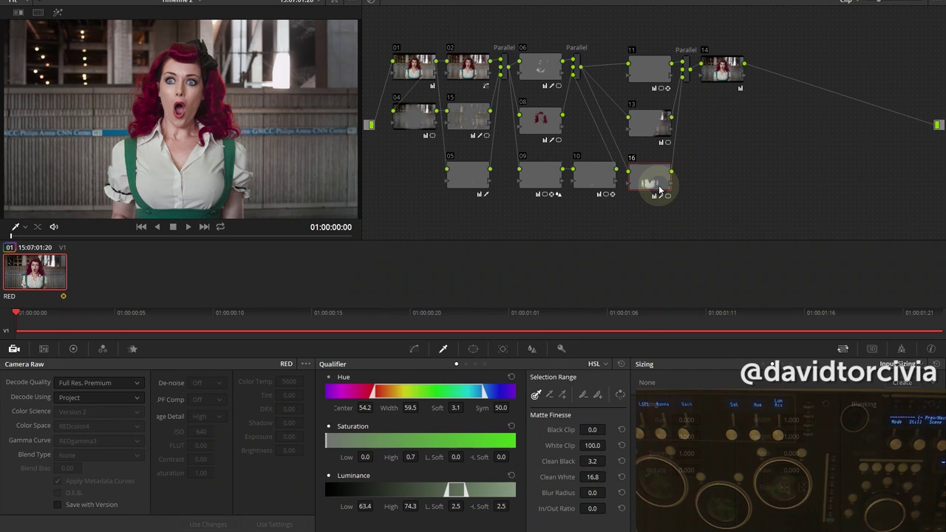
# - Undo the misplaced extra node and disable nodes 16 and 17 to compare
pyautogui.press('ctrl')
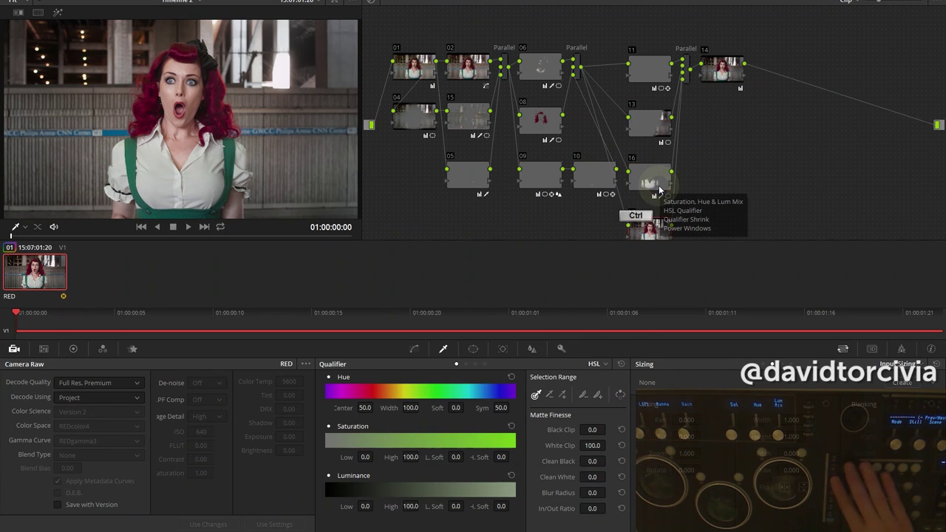
pyautogui.hotkey('ctrl', 'z')
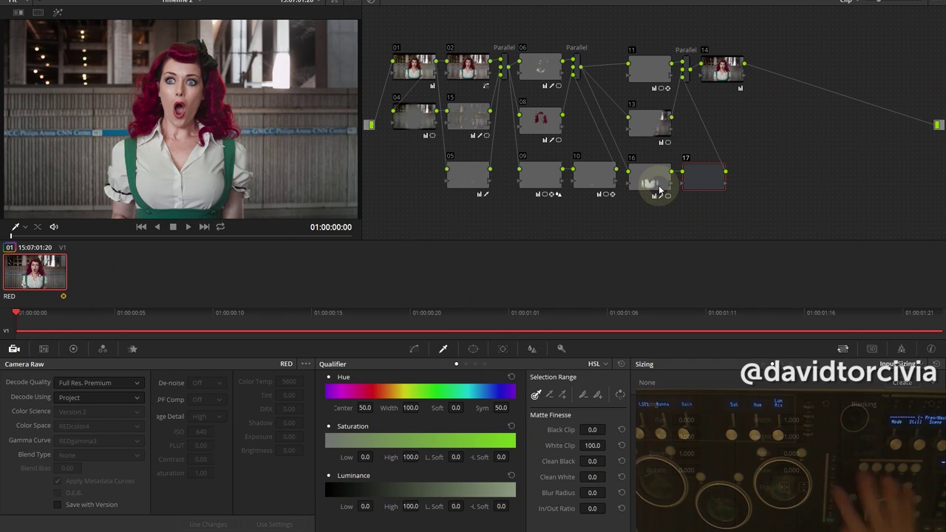
pyautogui.keyDown('ctrl'); pyautogui.click(657, 185); pyautogui.keyUp('ctrl')
pyautogui.hotkey('ctrl', 'd')
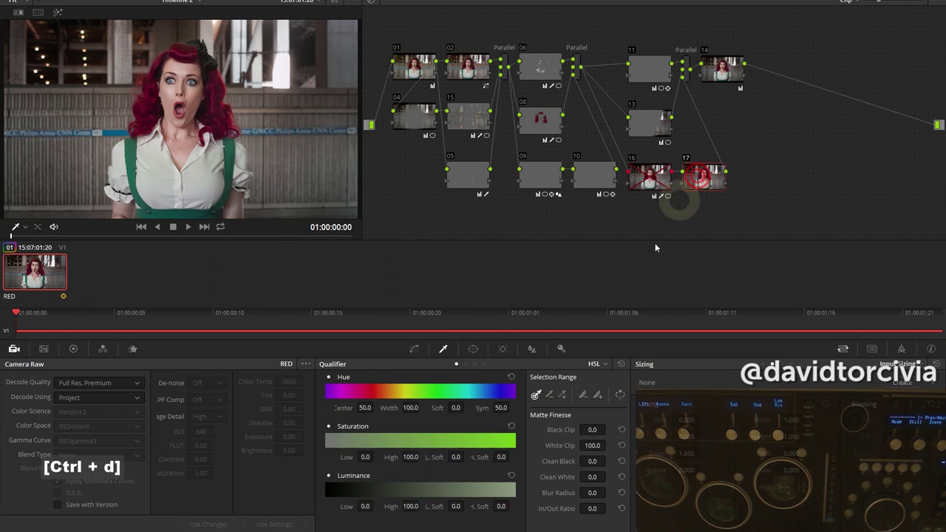
# - Switch node 17's curve to Sat vs Sat and pull the lowest-saturation point down to 0.64
pyautogui.click(414, 349)
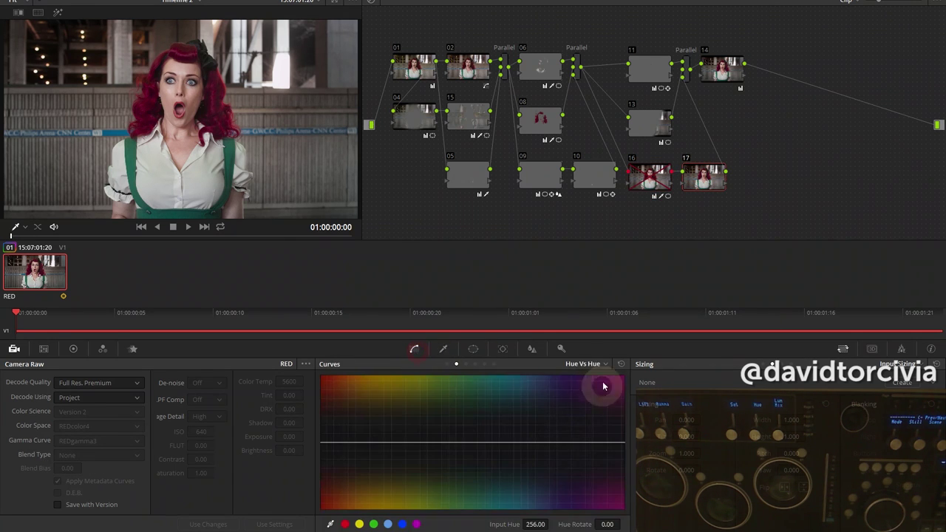
pyautogui.click(588, 364)
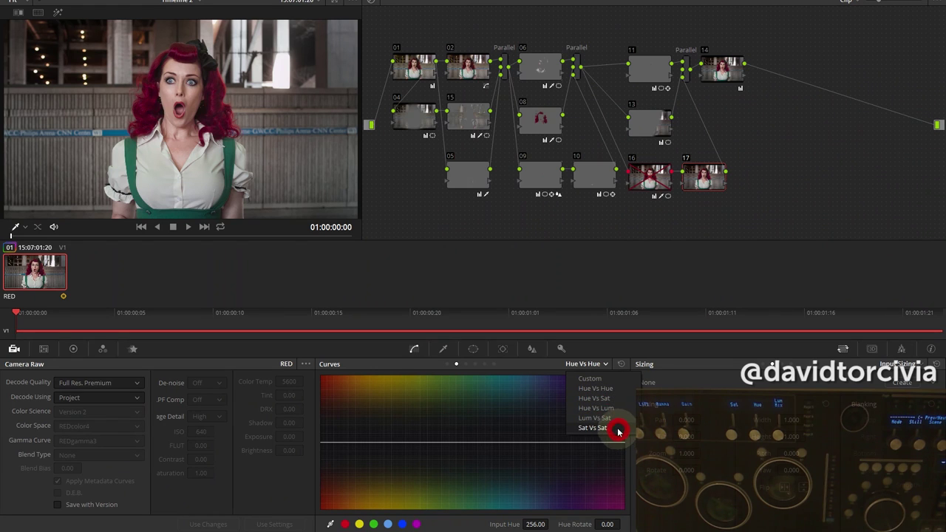
pyautogui.click(594, 428)
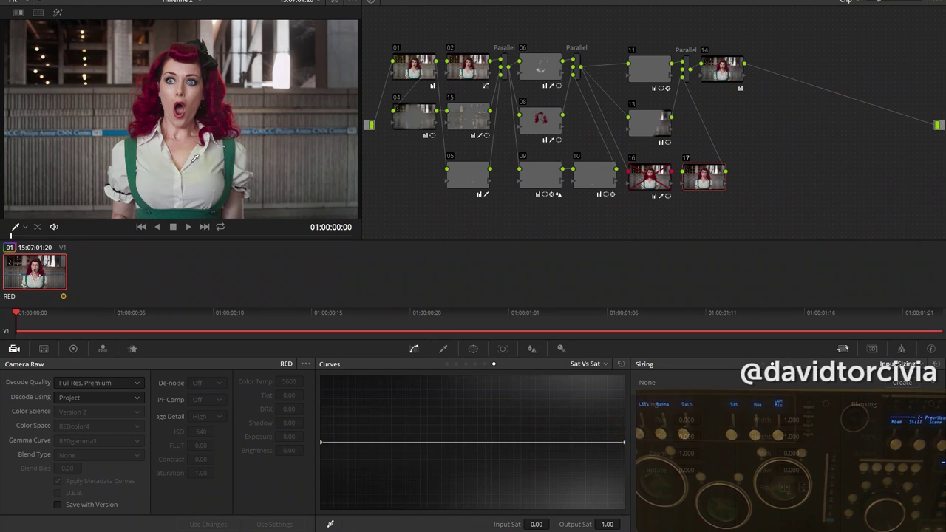
pyautogui.rightClick(332, 443)
pyautogui.click(374, 443)
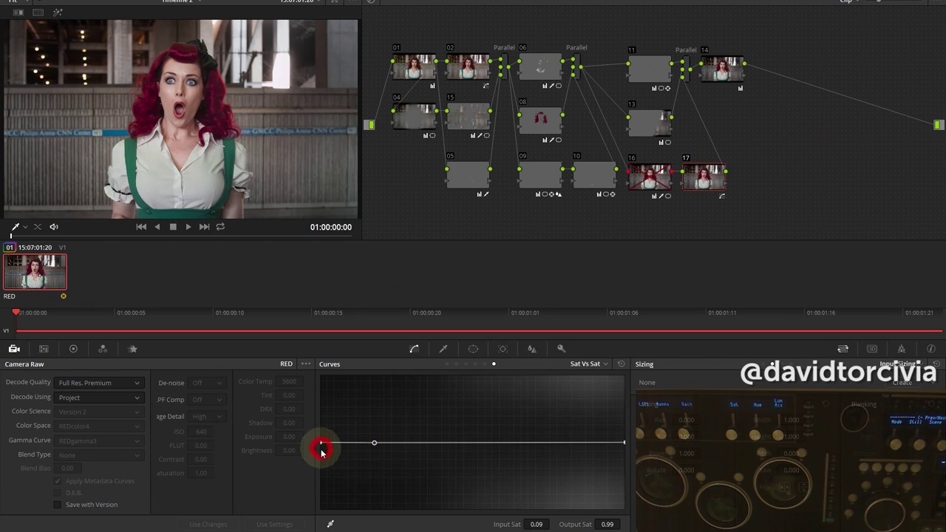
pyautogui.moveTo(321, 444); pyautogui.dragTo(322, 477)
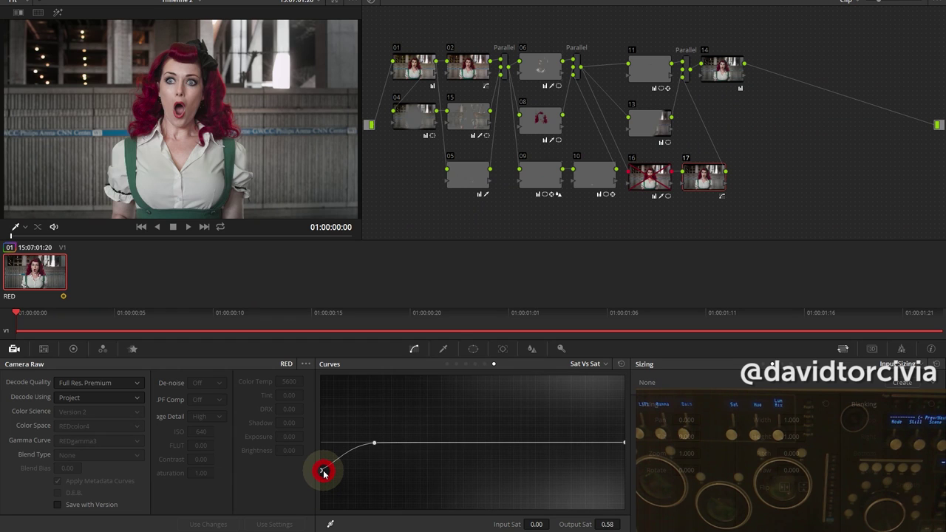
pyautogui.hotkey('ctrl', 'd')
pyautogui.hotkey('ctrl', 'd')
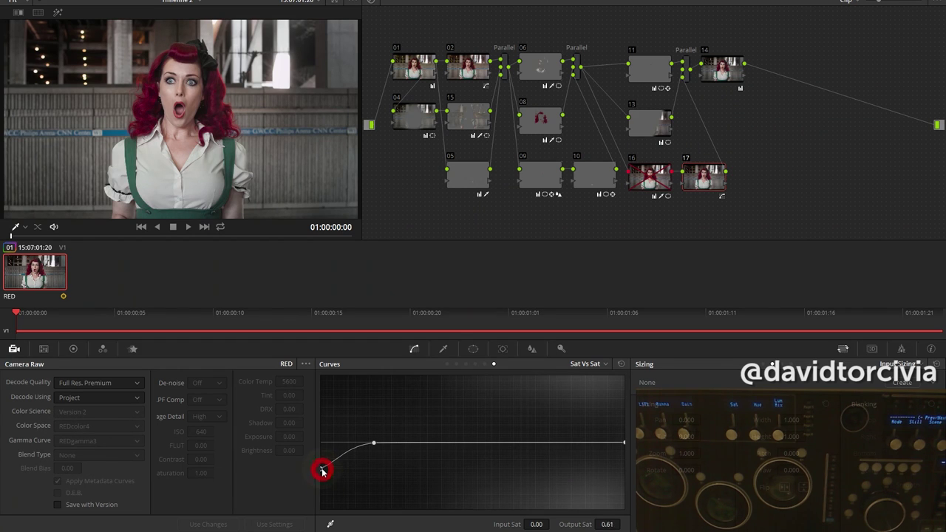
pyautogui.moveTo(322, 470); pyautogui.dragTo(321, 466)
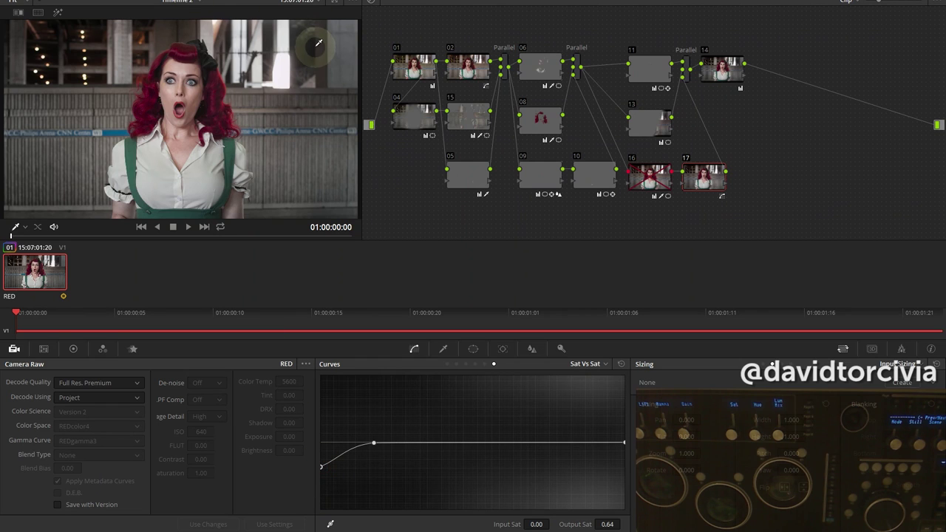
# - Add a wide oval circle window over her torso, then switch it off
pyautogui.click(473, 349)
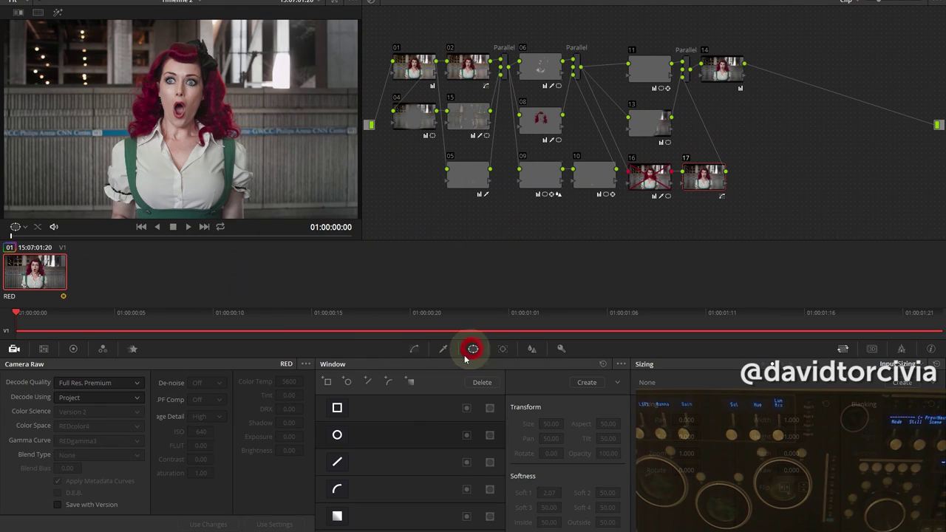
pyautogui.click(339, 435)
pyautogui.moveTo(191, 170); pyautogui.dragTo(186, 169)
pyautogui.moveTo(245, 169); pyautogui.dragTo(264, 171)
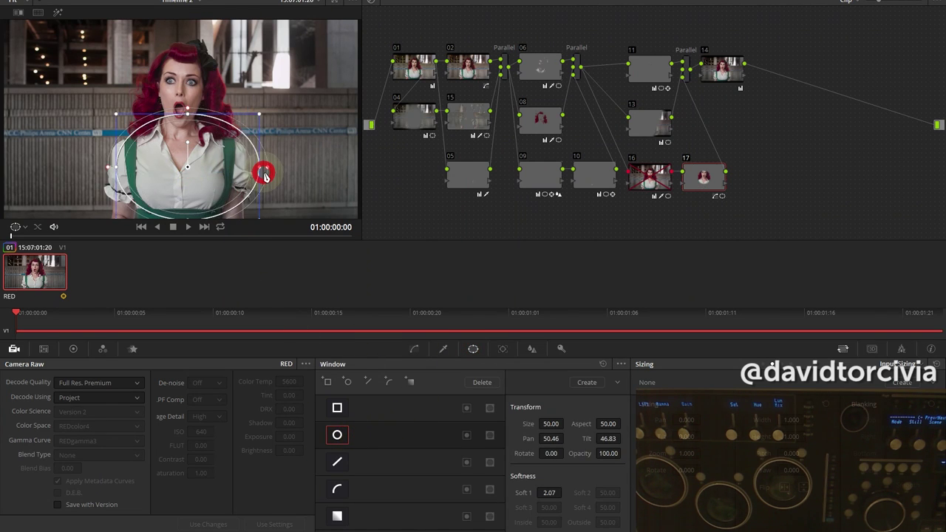
pyautogui.click(338, 435)
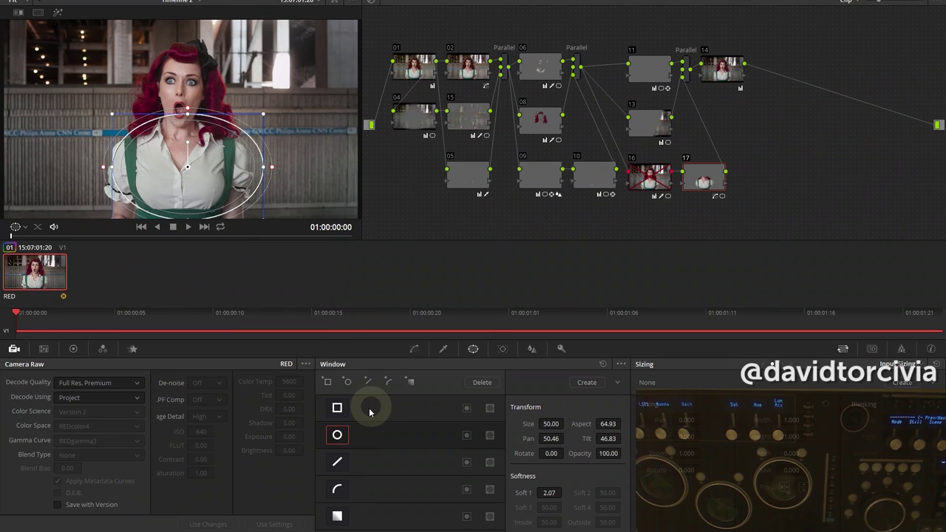
pyautogui.keyDown('ctrl'); pyautogui.click(343, 439); pyautogui.keyUp('ctrl')
# - Raise the Sat vs Sat curve's left point back to 0.99, nearly flat
pyautogui.click(445, 350)
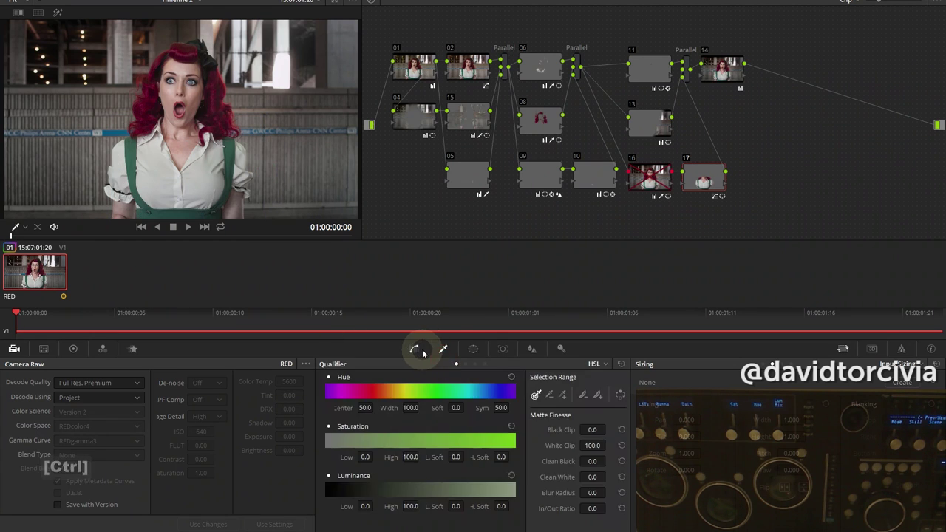
pyautogui.click(416, 349)
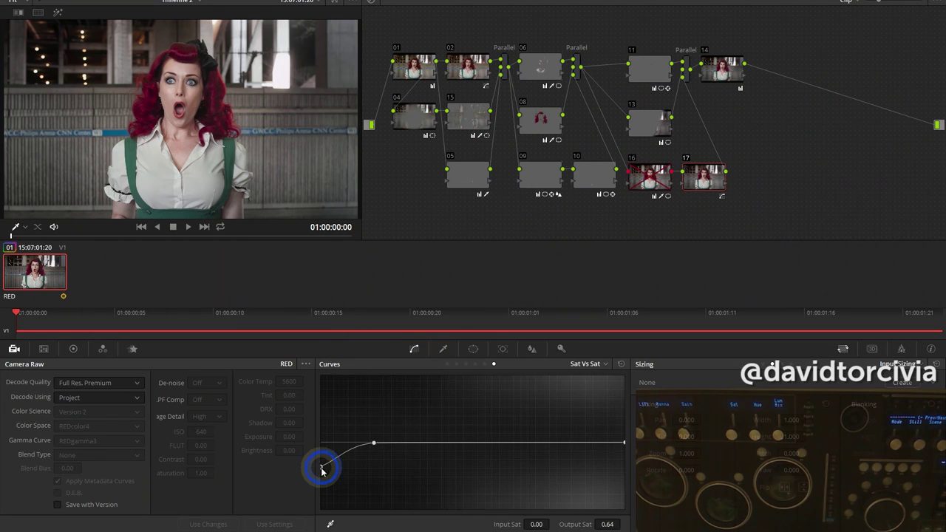
pyautogui.moveTo(322, 467); pyautogui.dragTo(320, 446)
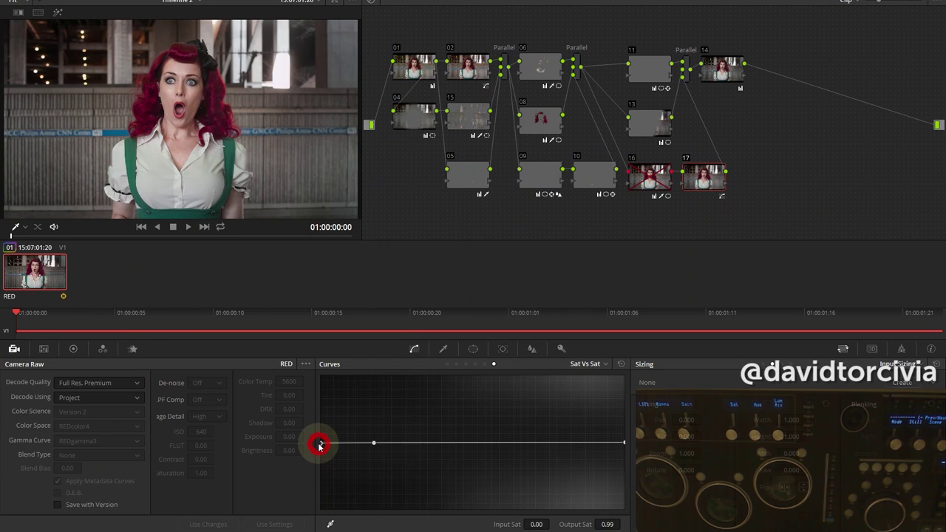
# - Switch node 17 to Lum vs Sat and pull the highlight end down to desaturate highlights
pyautogui.click(589, 364)
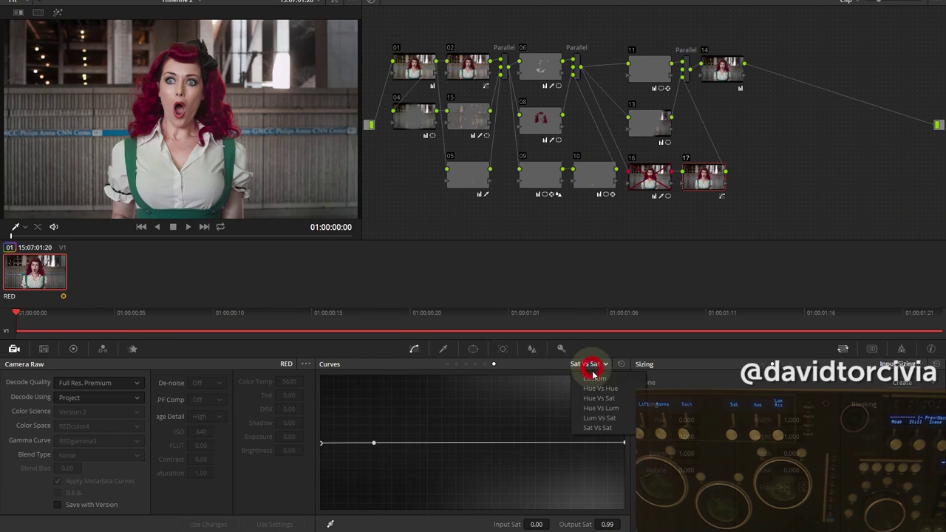
pyautogui.click(600, 419)
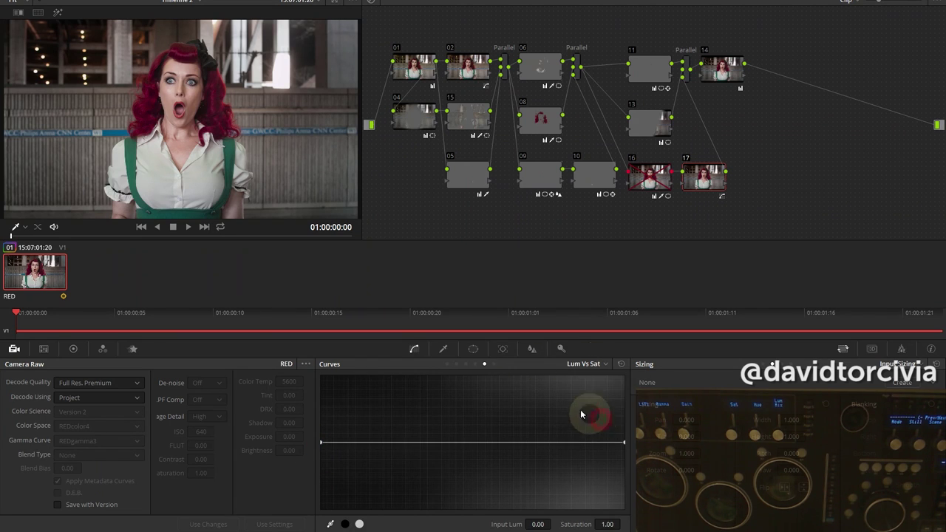
pyautogui.click(216, 159)
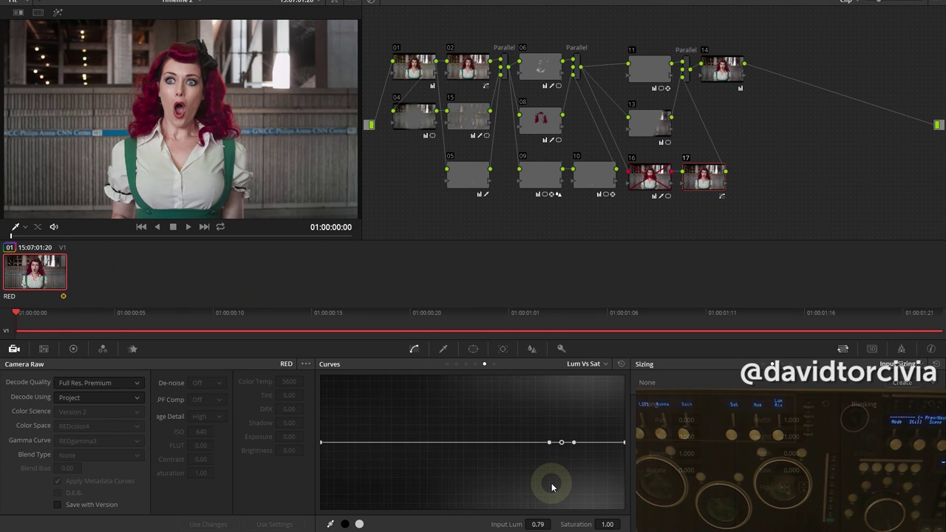
pyautogui.rightClick(573, 441)
pyautogui.moveTo(549, 444); pyautogui.dragTo(529, 445)
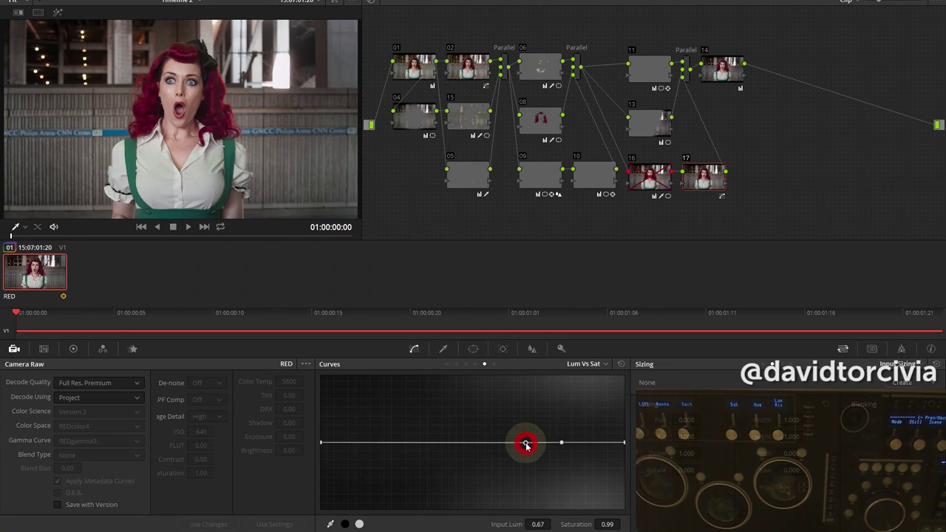
pyautogui.moveTo(624, 442); pyautogui.dragTo(625, 488)
pyautogui.moveTo(561, 443)
pyautogui.mouseDown()
pyautogui.moveTo(561, 473)
pyautogui.moveTo(567, 455)
pyautogui.mouseUp()
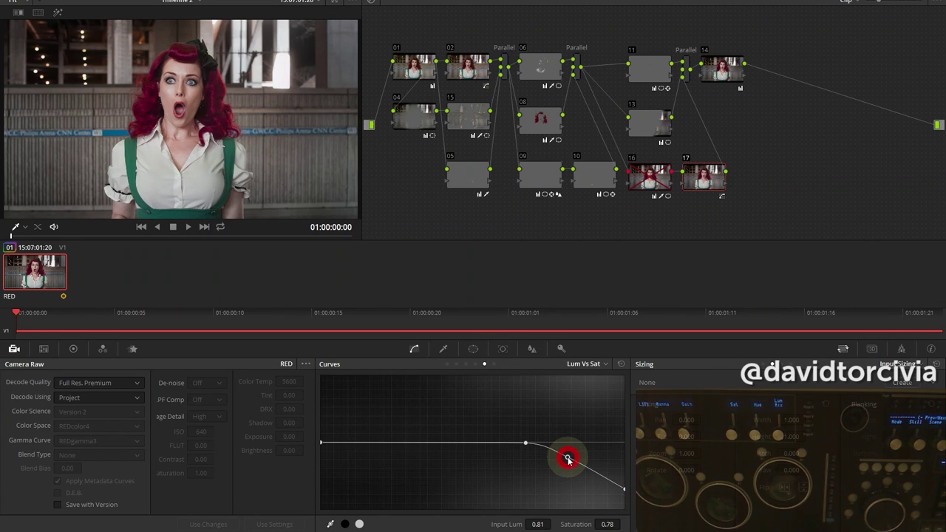
pyautogui.moveTo(557, 499); pyautogui.dragTo(566, 458)
# - Re-enable the circle window, then reset the curve's highlight end to full saturation
pyautogui.click(473, 349)
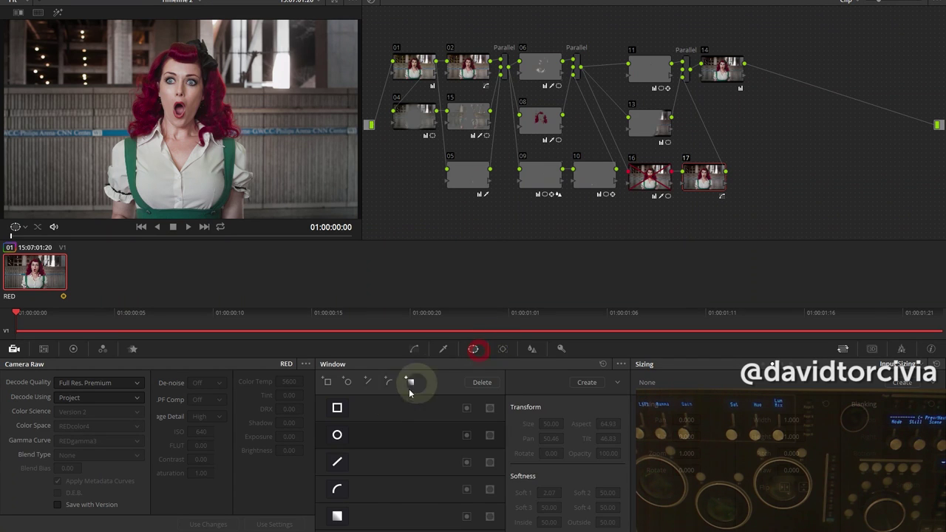
pyautogui.click(337, 435)
pyautogui.click(446, 349)
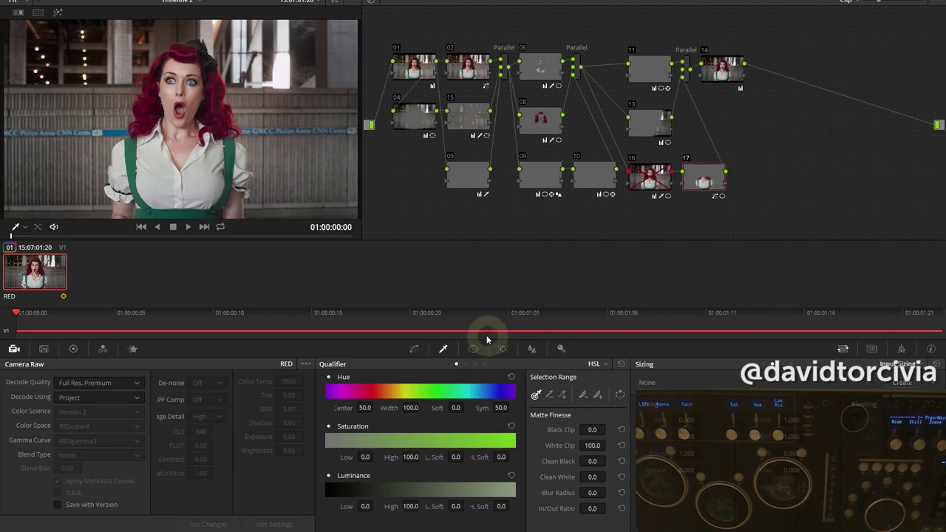
pyautogui.click(415, 349)
pyautogui.moveTo(565, 462); pyautogui.dragTo(623, 492)
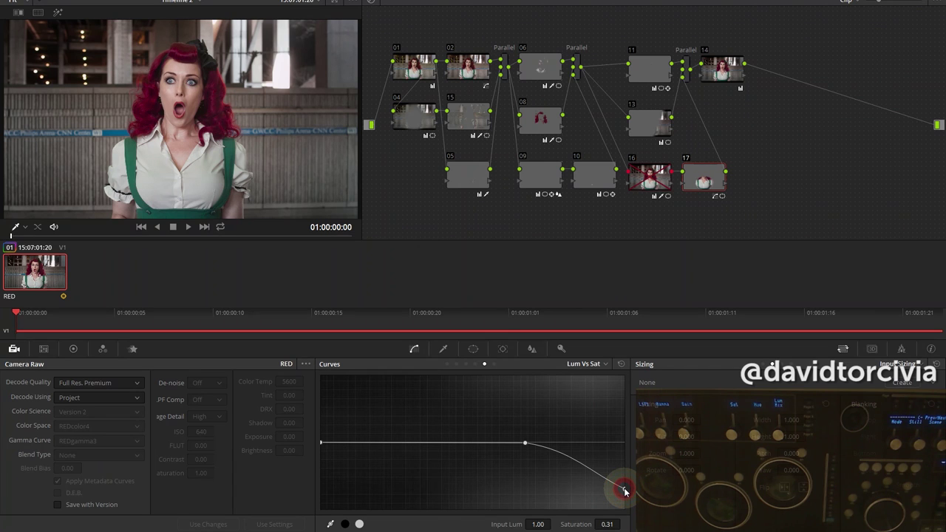
pyautogui.press('Delete')
pyautogui.moveTo(623, 490); pyautogui.dragTo(627, 447)
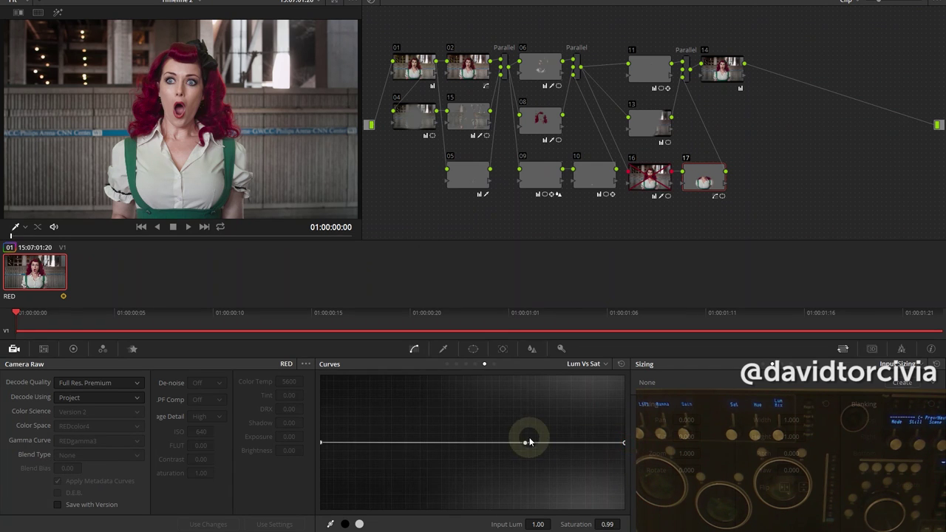
# - Drop the Lum vs Sat shadow end to the bottom, recovering to full saturation at 0.27 luminance
pyautogui.moveTo(526, 447); pyautogui.dragTo(387, 447)
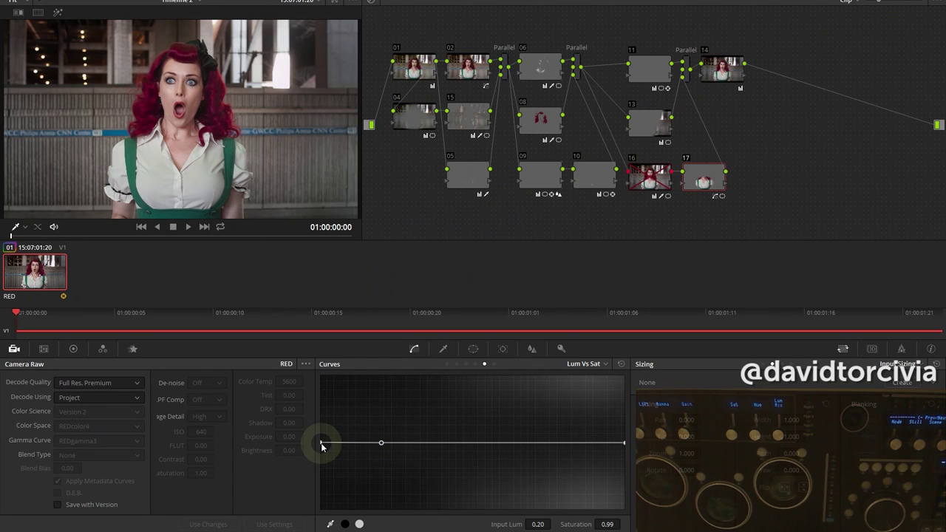
pyautogui.moveTo(323, 446); pyautogui.dragTo(322, 500)
pyautogui.click(380, 444)
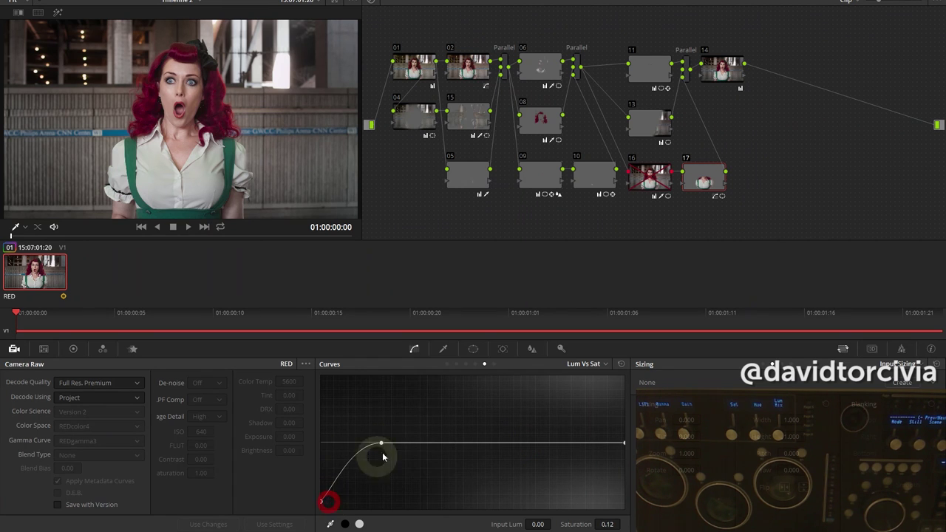
pyautogui.moveTo(381, 444); pyautogui.dragTo(403, 443)
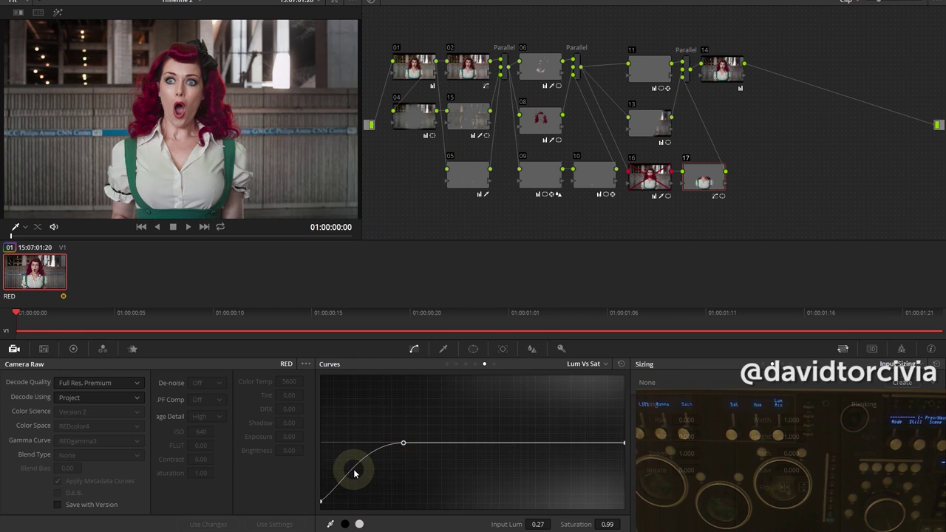
# - Switch off node 17's circle window and toggle the node to compare
pyautogui.press('ctrl')
pyautogui.click(473, 348)
pyautogui.click(336, 434)
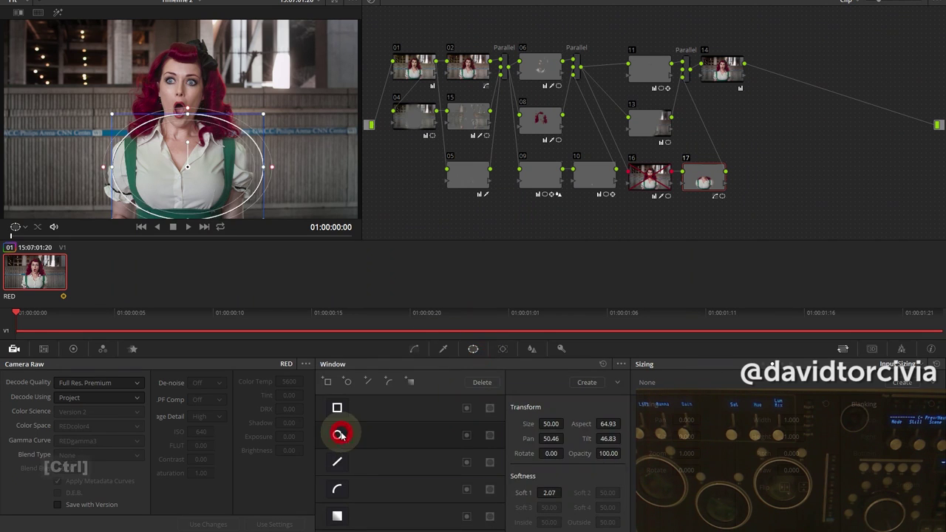
pyautogui.click(443, 350)
pyautogui.hotkey('ctrl', 'd')
pyautogui.hotkey('ctrl', 'd')
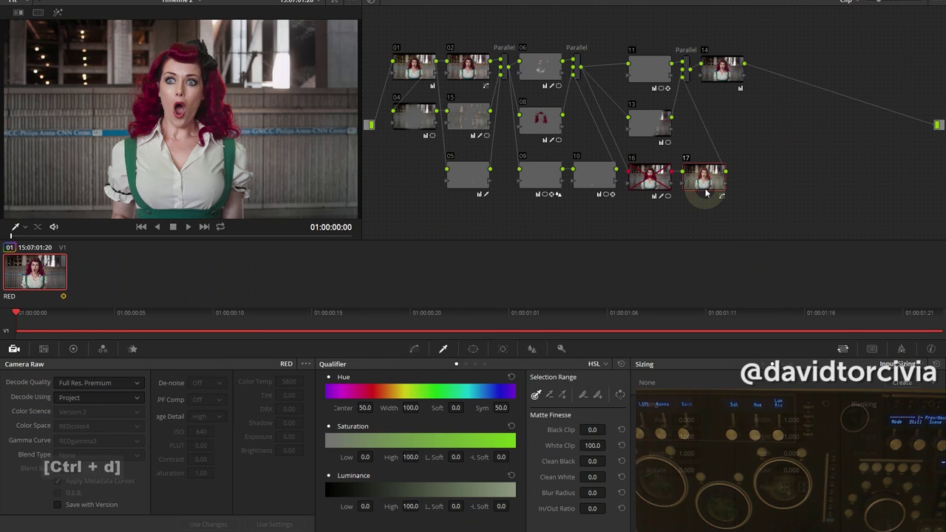
# - Delete node 17 and its Lum vs Sat curve, then compare the grade against the ungraded image
pyautogui.press('Delete')
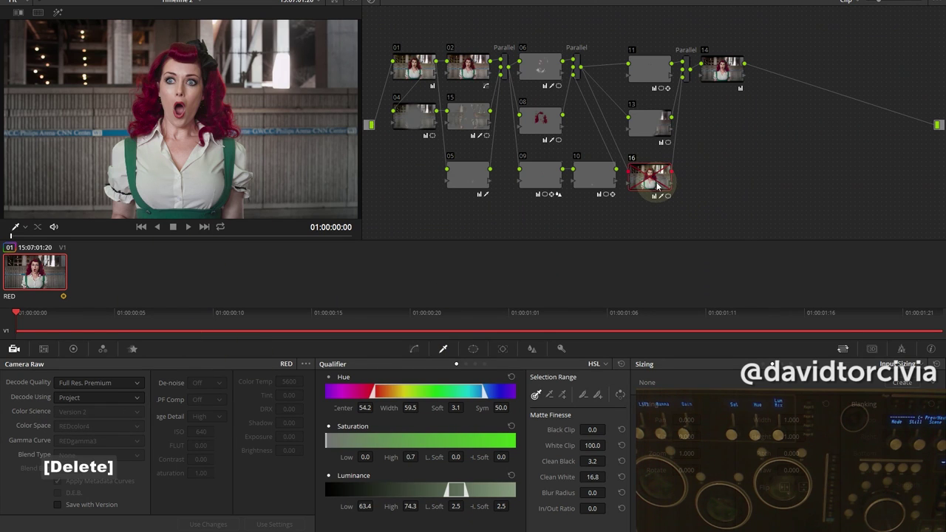
pyautogui.click(633, 161)
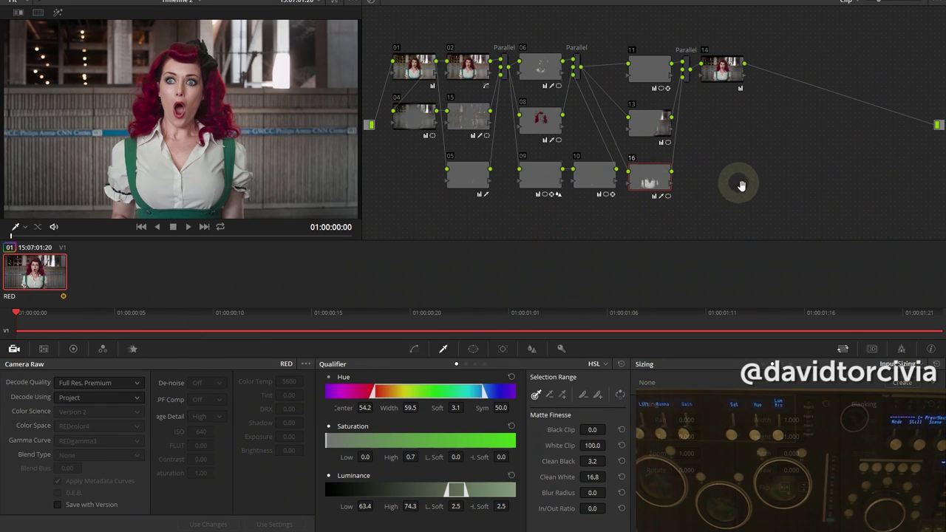
pyautogui.hotkey('shift', 'd')
pyautogui.hotkey('shift', 'd')
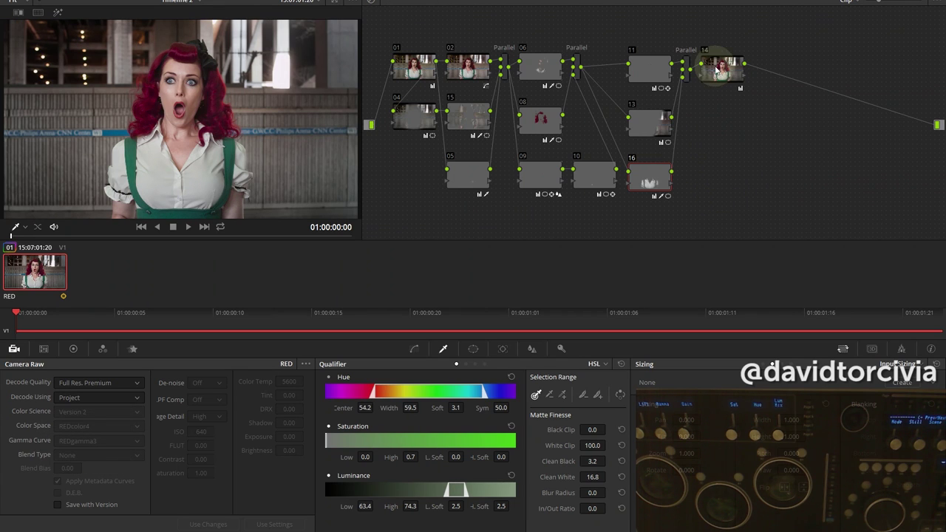
# - With node 14 selected, check the image in the full-screen viewer and return to the normal layout
pyautogui.click(719, 70)
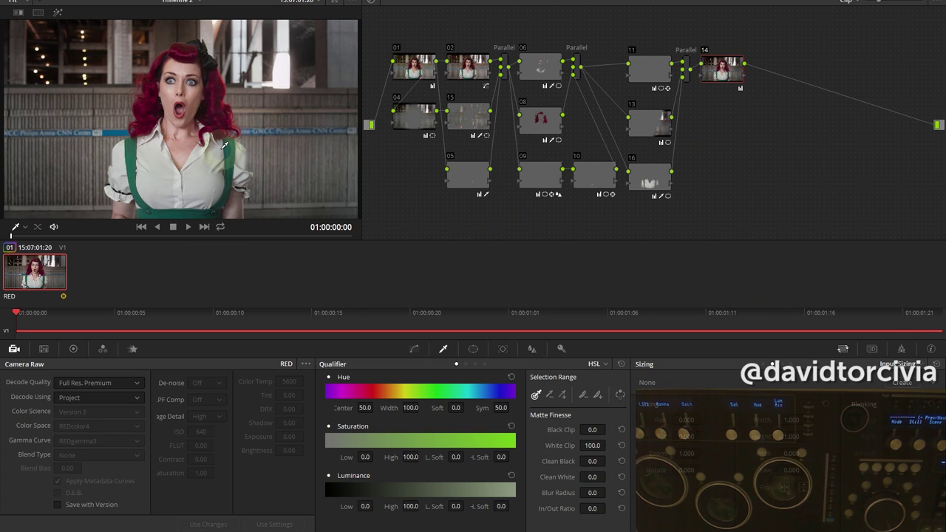
pyautogui.hotkey('shift', 'f')
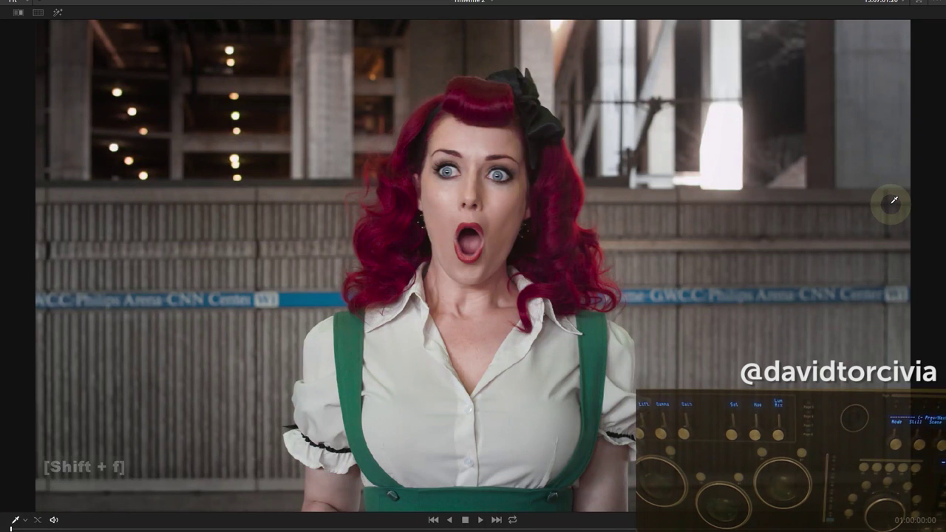
pyautogui.hotkey('shift', 'f')
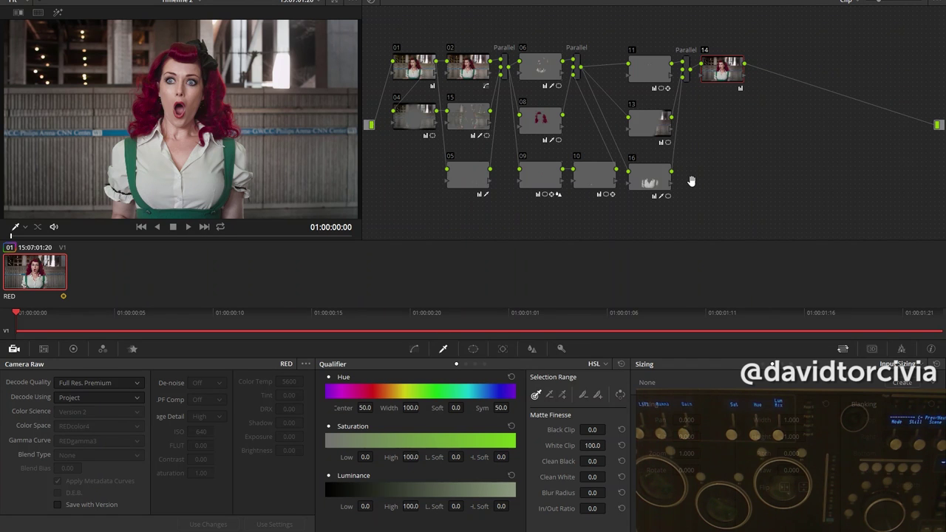